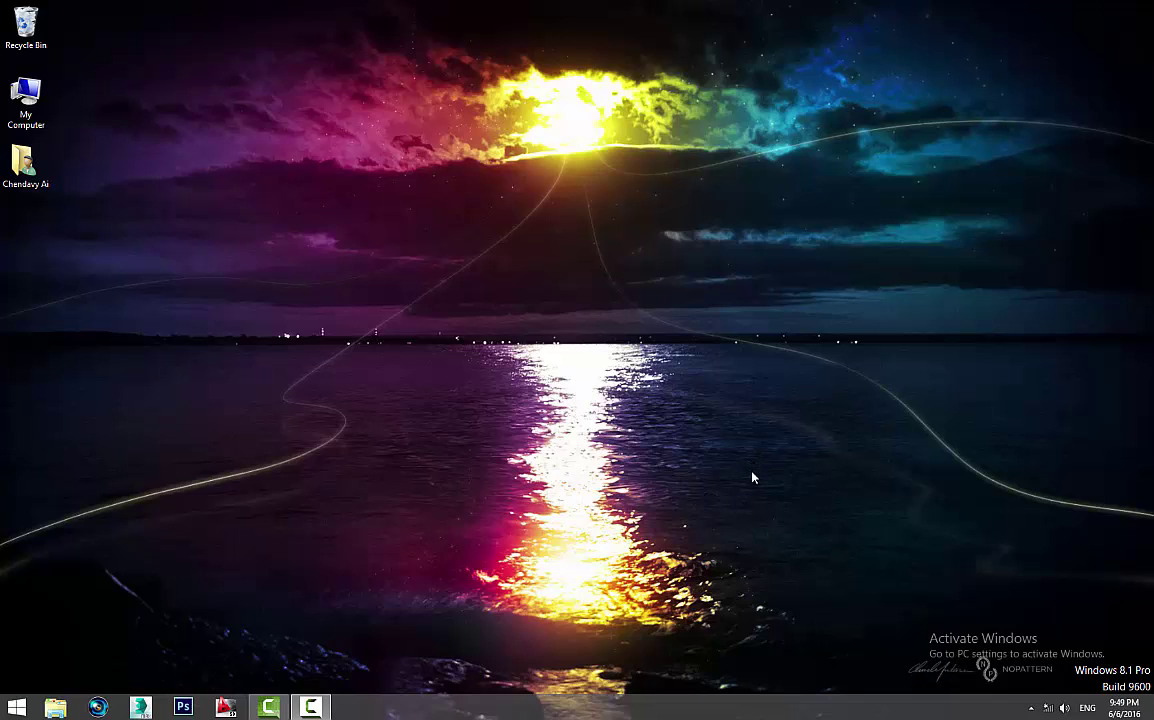
# Step: Refresh the desktop, then launch AutoCAD 2012 - English by searching 'au'
pyautogui.rightClick(519, 275)
pyautogui.click(577, 318)
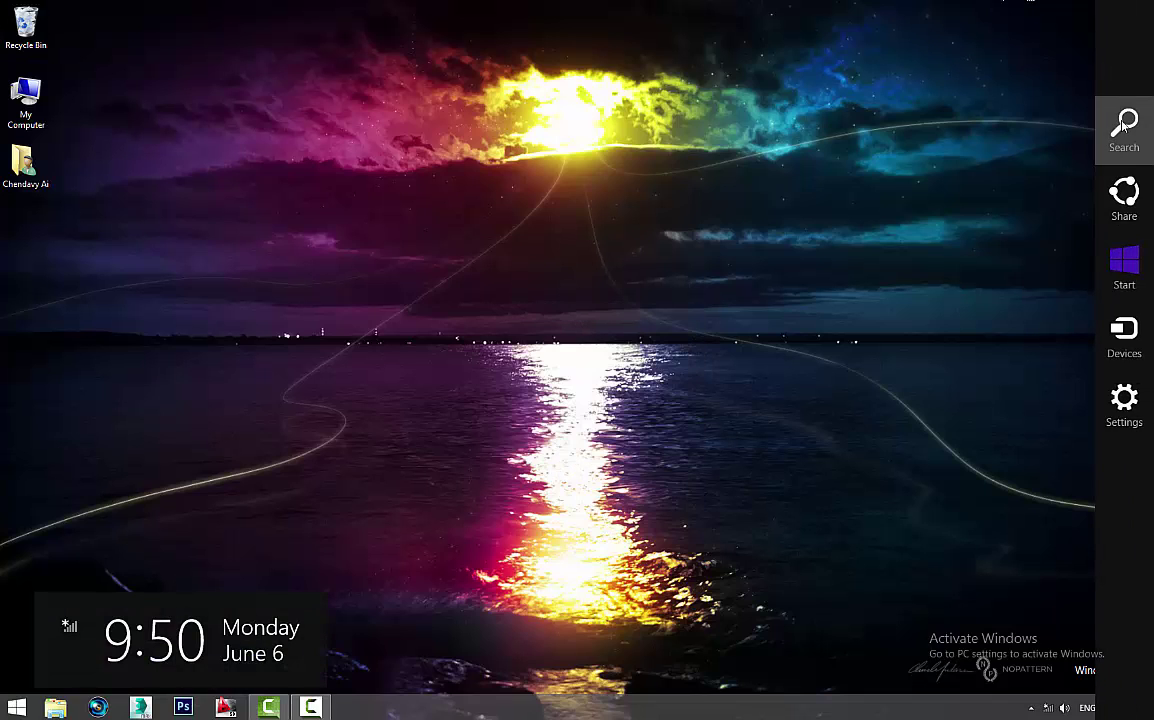
pyautogui.click(1124, 124)
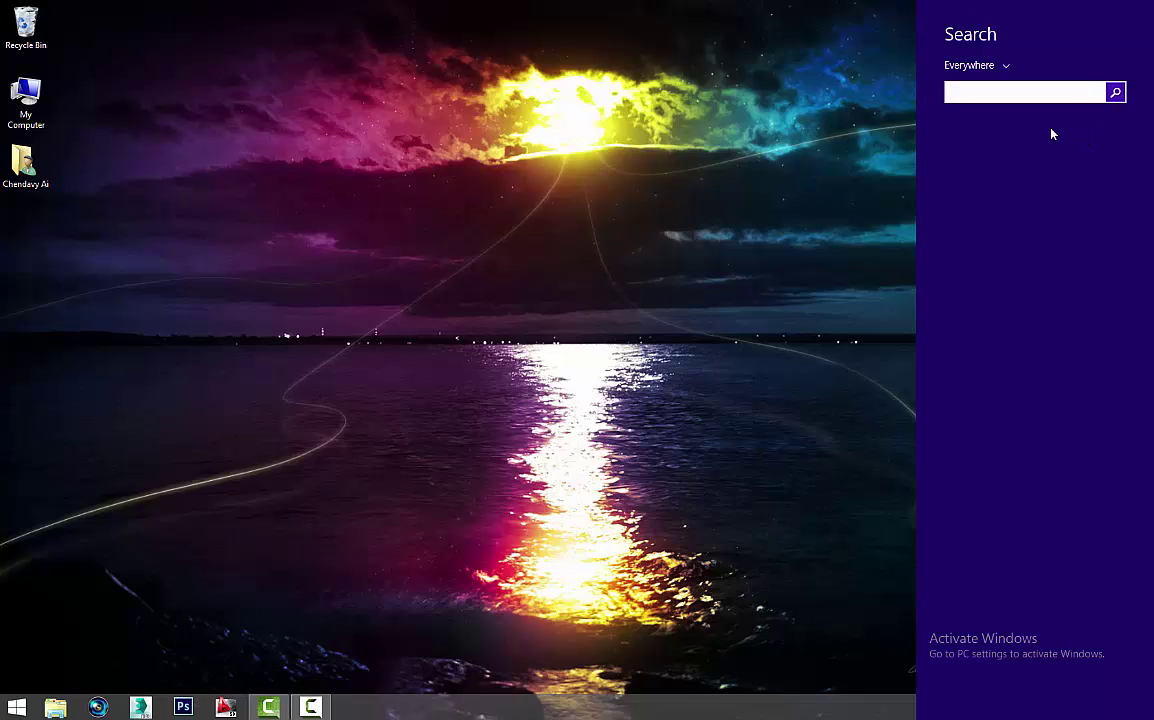
pyautogui.write('autoCAD 2012 - Englis')
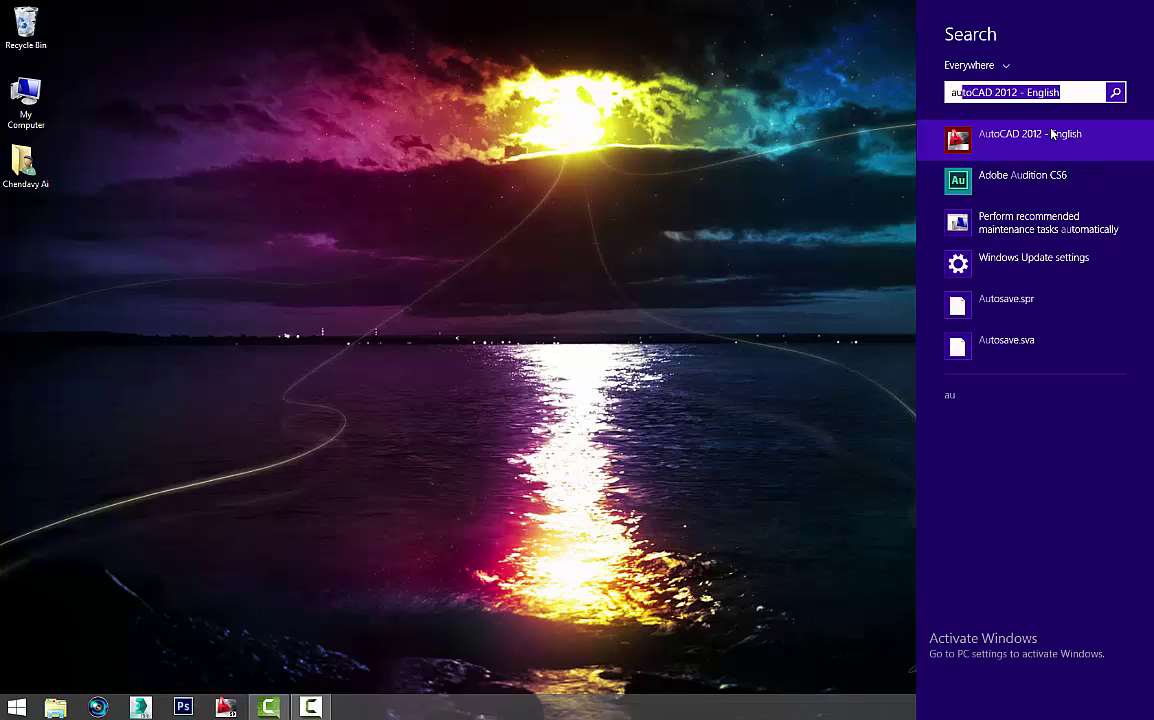
pyautogui.click(1052, 135)
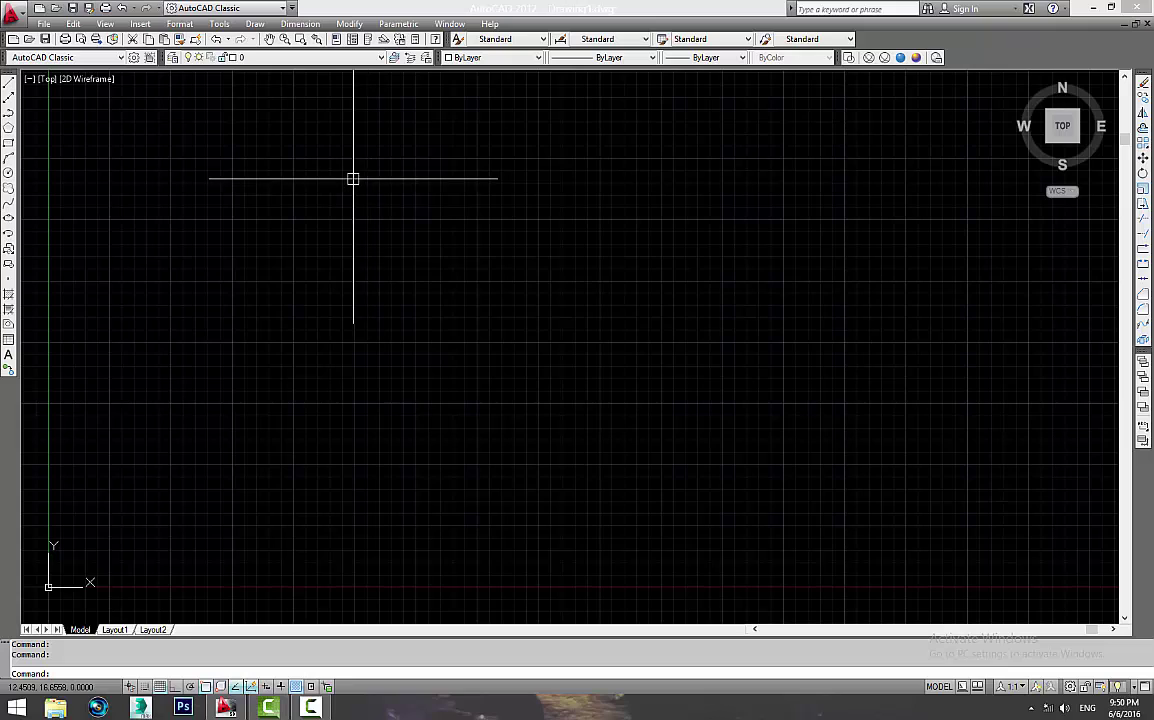
# Step: Choose AutoCAD Classic from the workspace list
pyautogui.click(245, 9)
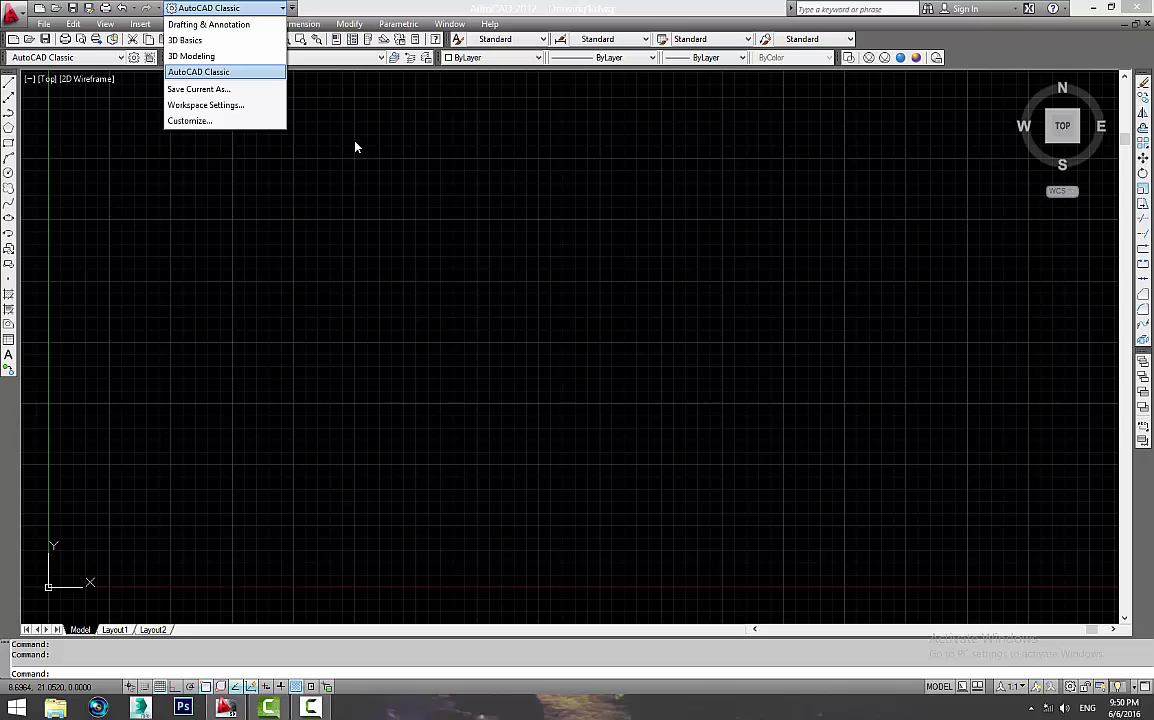
pyautogui.click(255, 75)
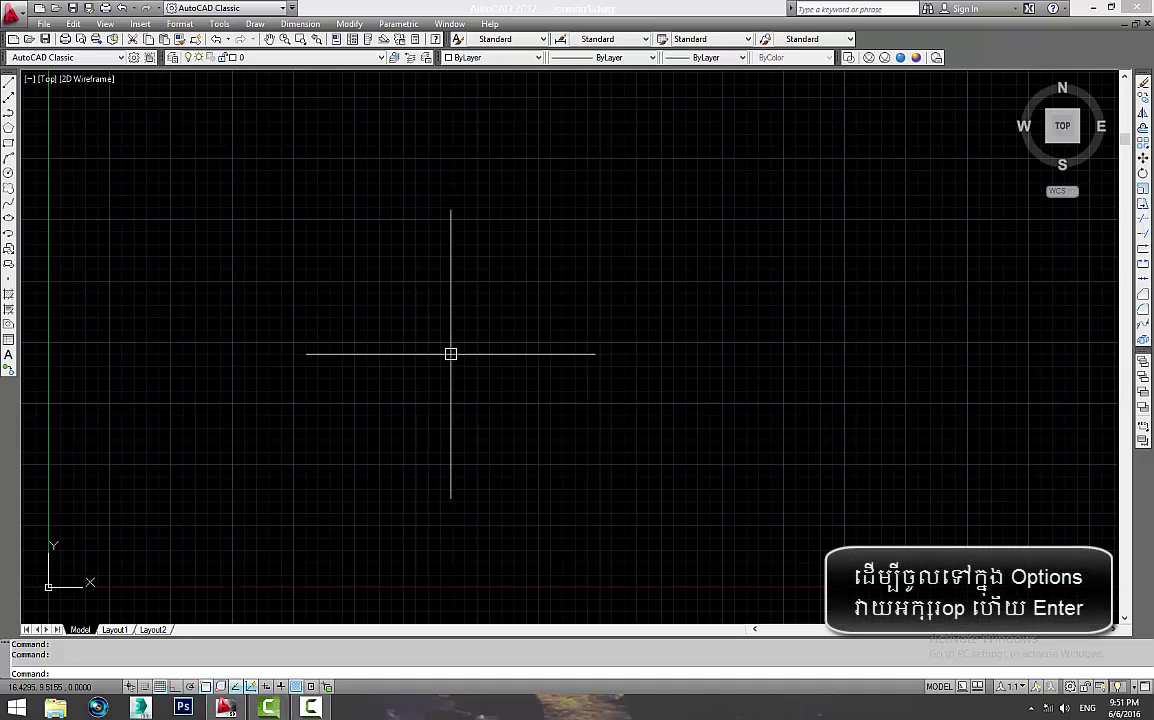
# Step: Open Options with OP and reach Drawing Window Colors from the Display tab
pyautogui.write('op')
pyautogui.press('Return')
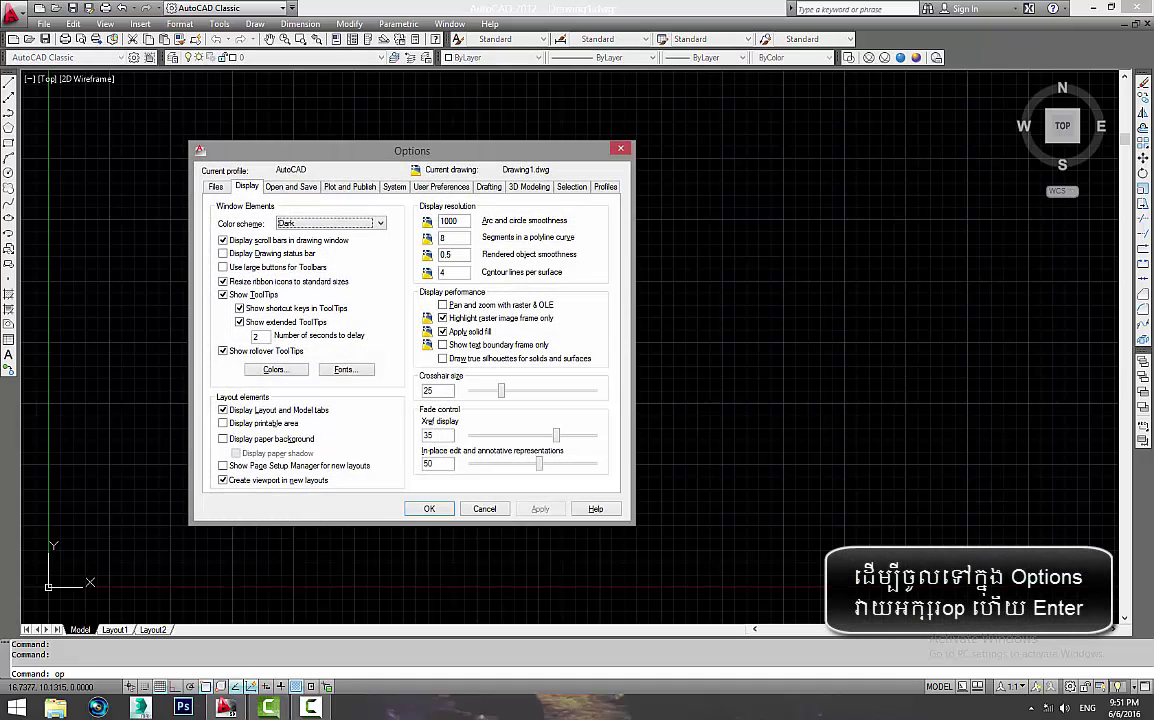
pyautogui.moveTo(420, 150); pyautogui.dragTo(589, 163)
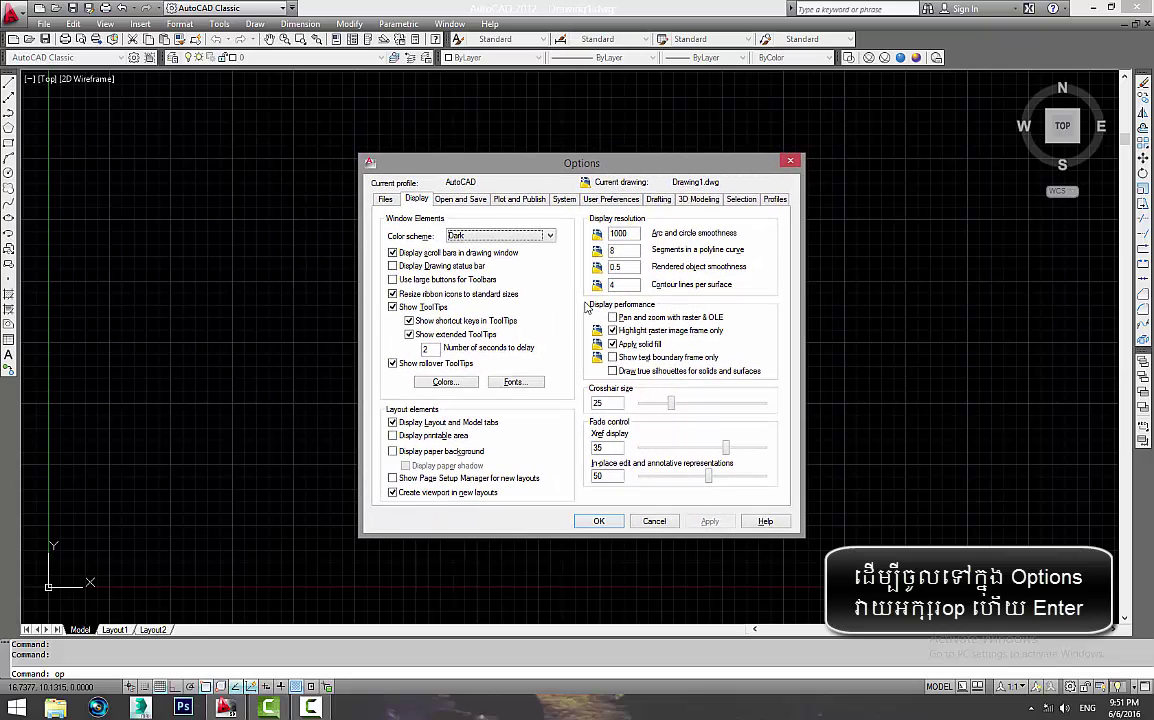
pyautogui.click(440, 383)
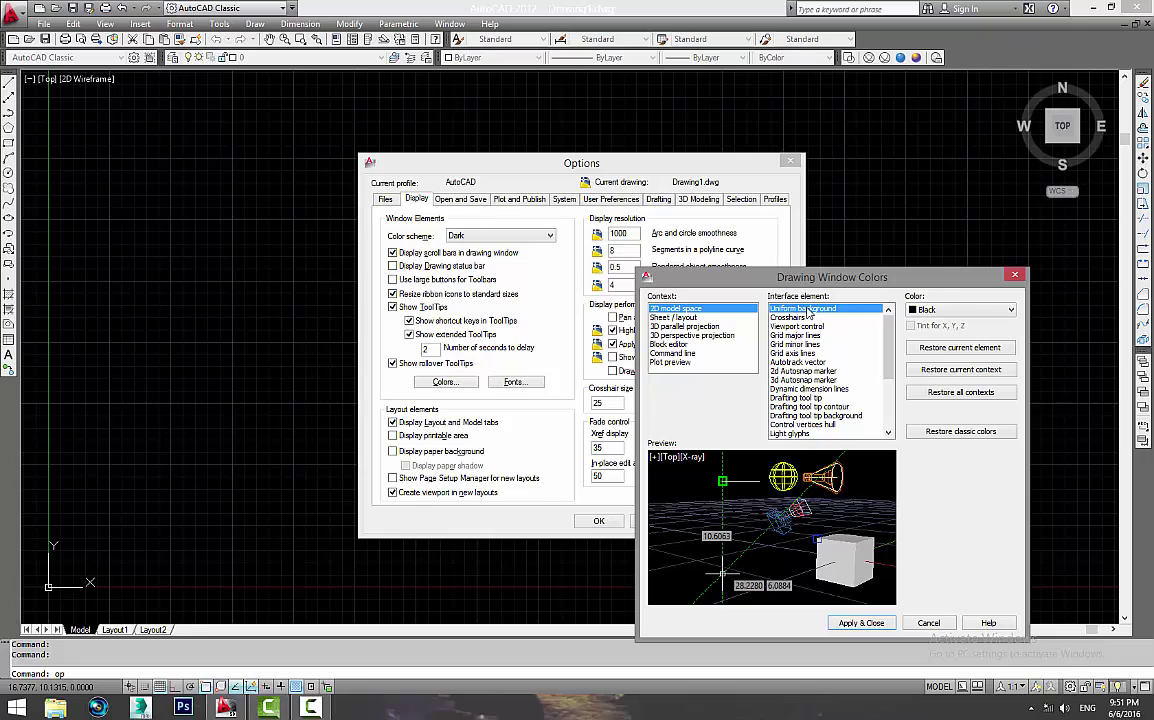
# Step: Set the uniform background to Black for 2D model space and Sheet / layout, then apply
pyautogui.click(970, 316)
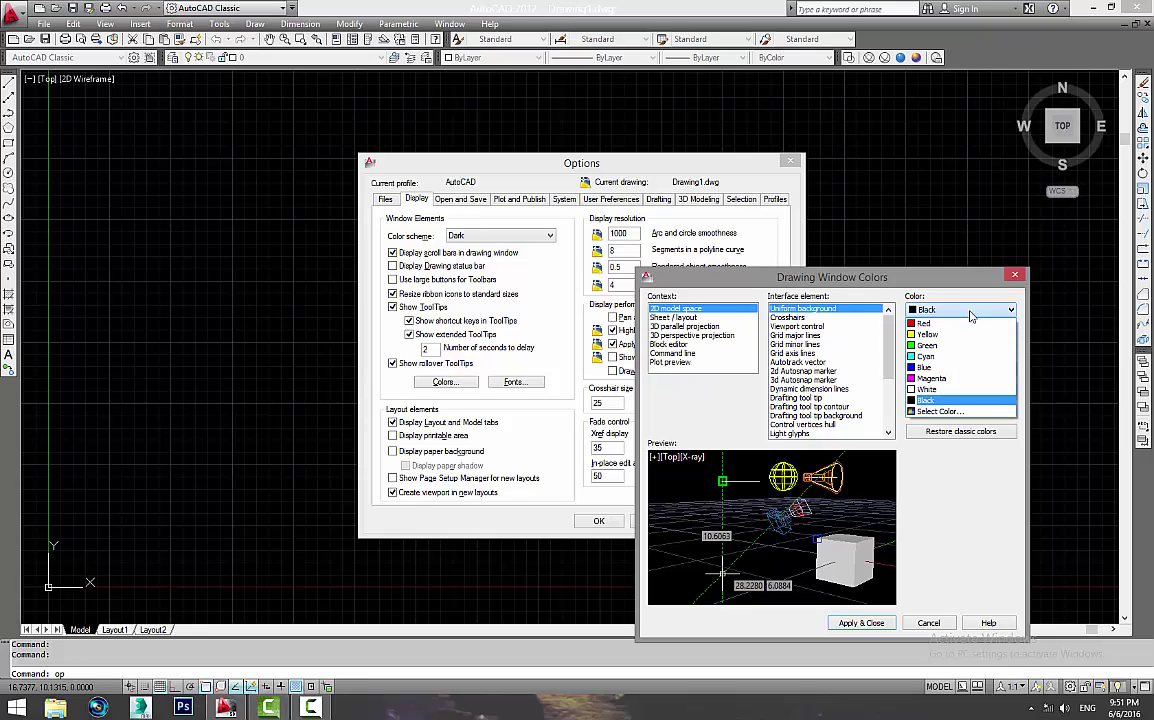
pyautogui.click(970, 316)
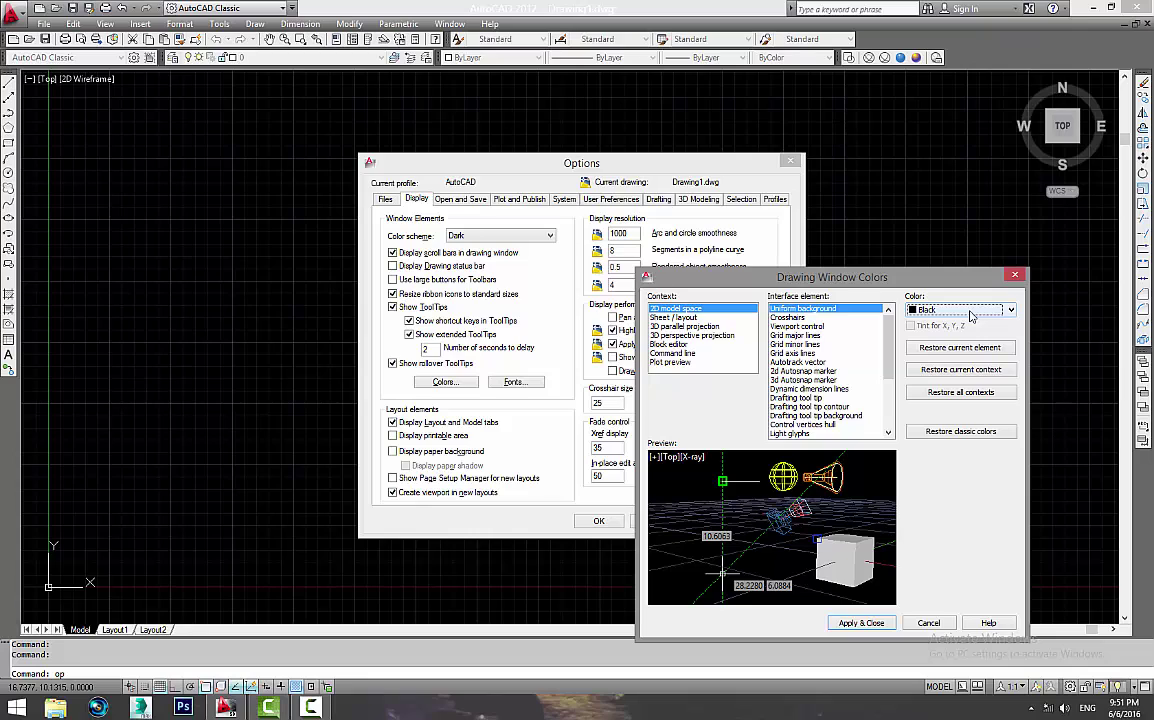
pyautogui.click(970, 316)
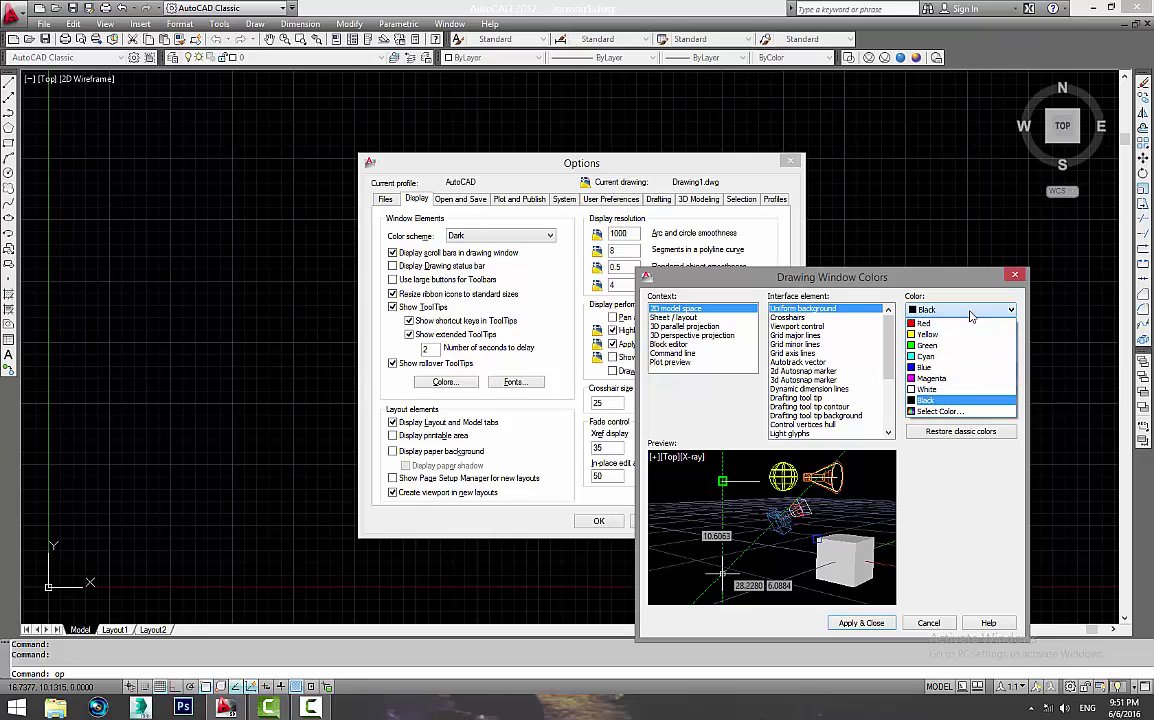
pyautogui.click(950, 402)
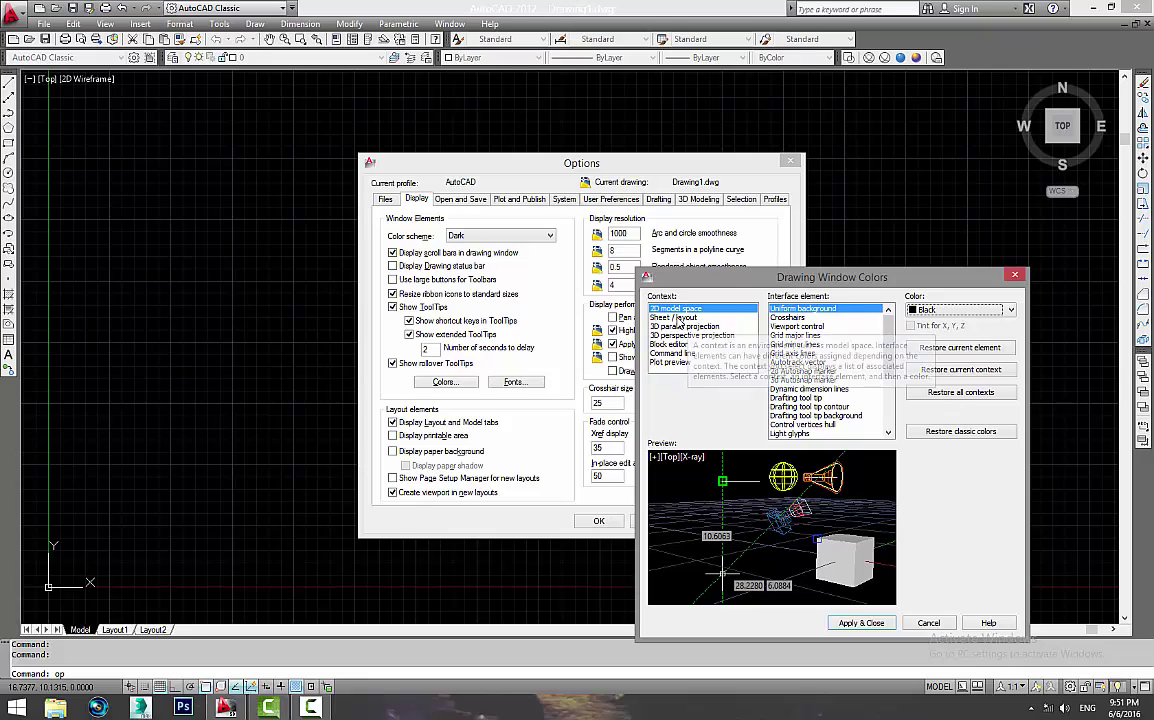
pyautogui.click(705, 317)
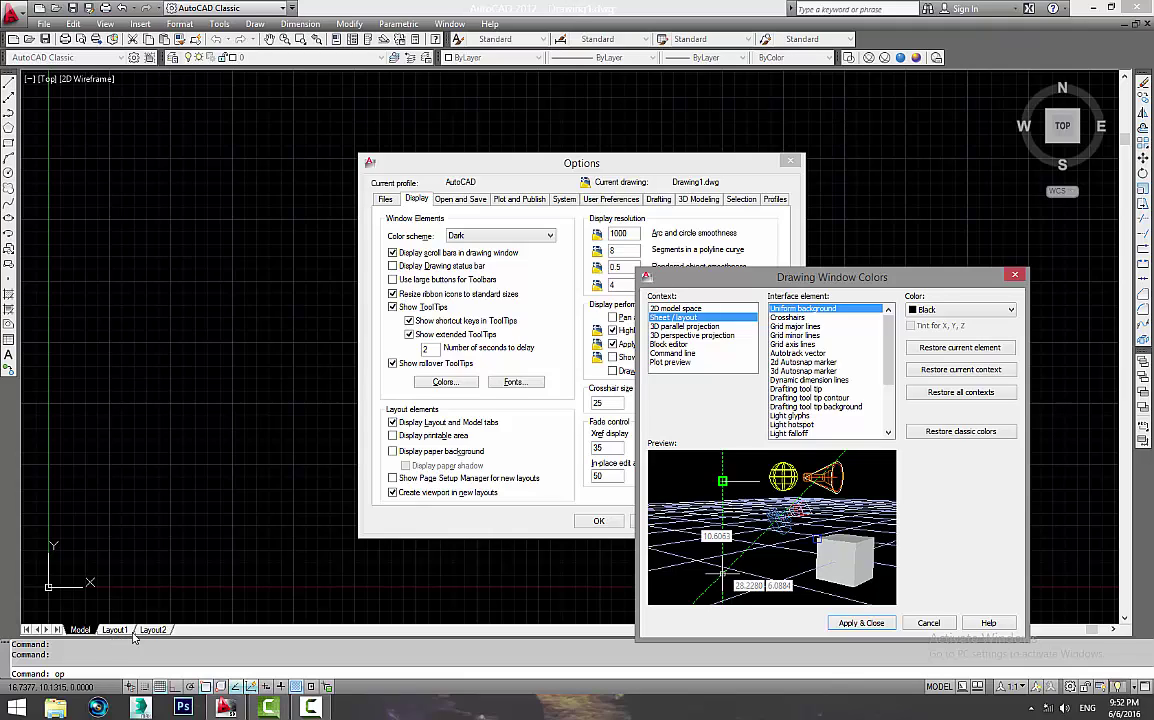
pyautogui.click(934, 312)
pyautogui.click(936, 313)
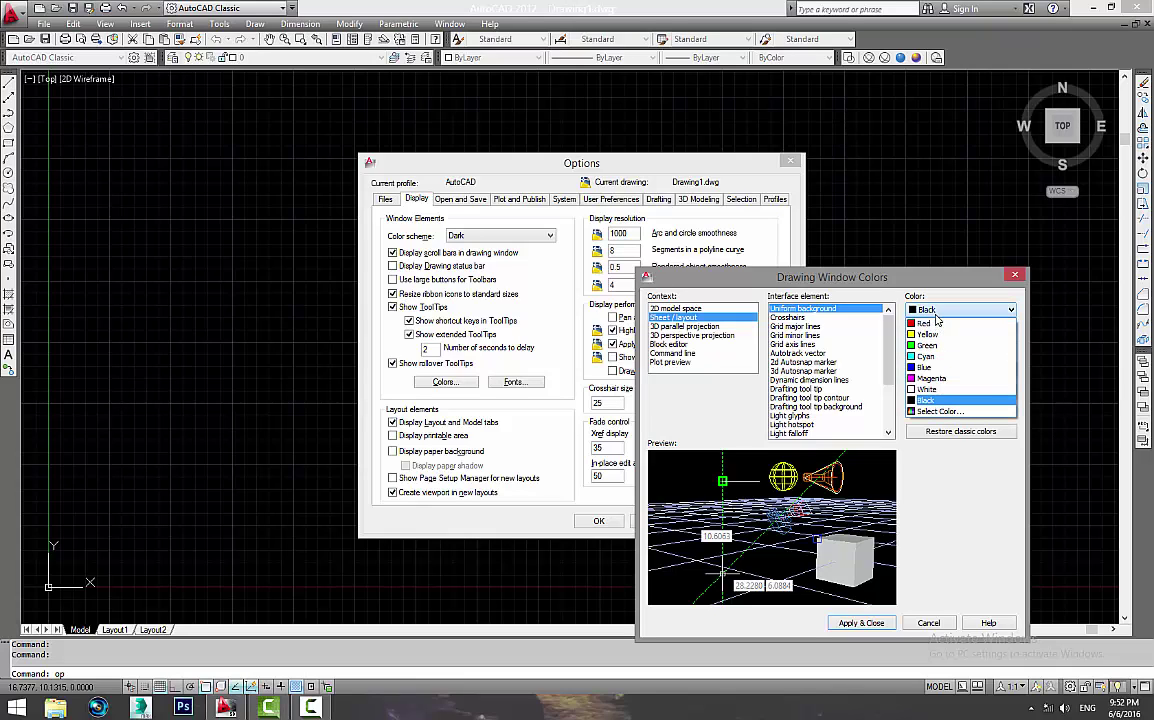
pyautogui.click(936, 313)
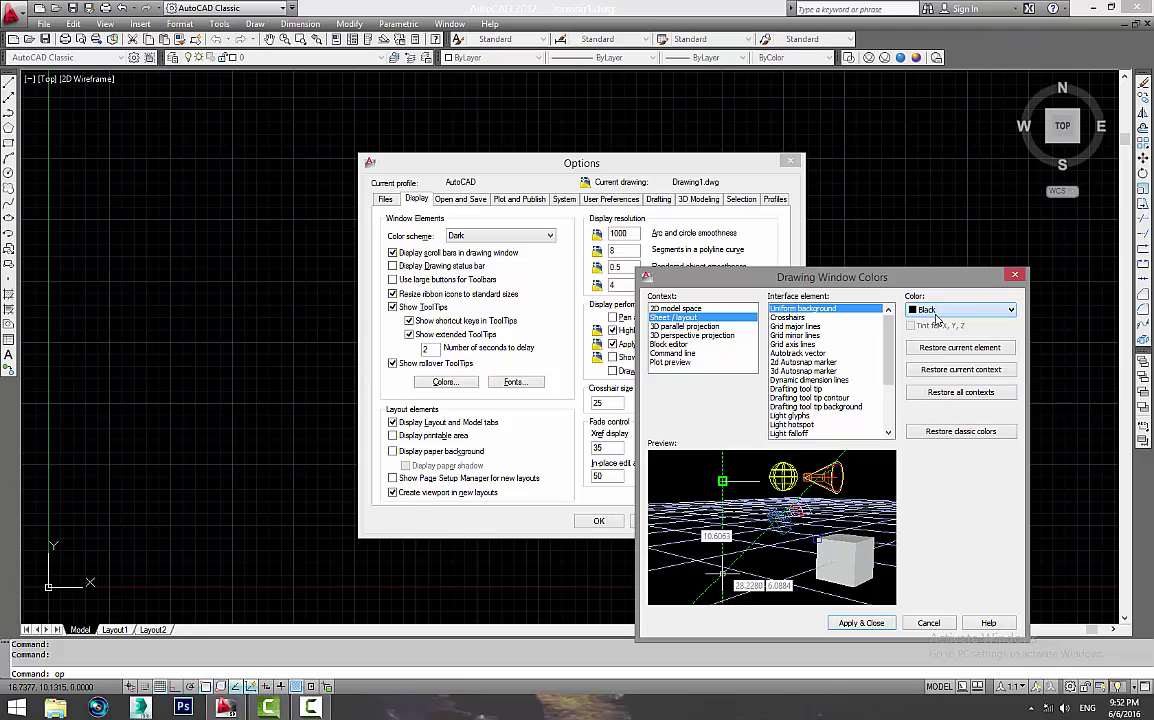
pyautogui.click(873, 623)
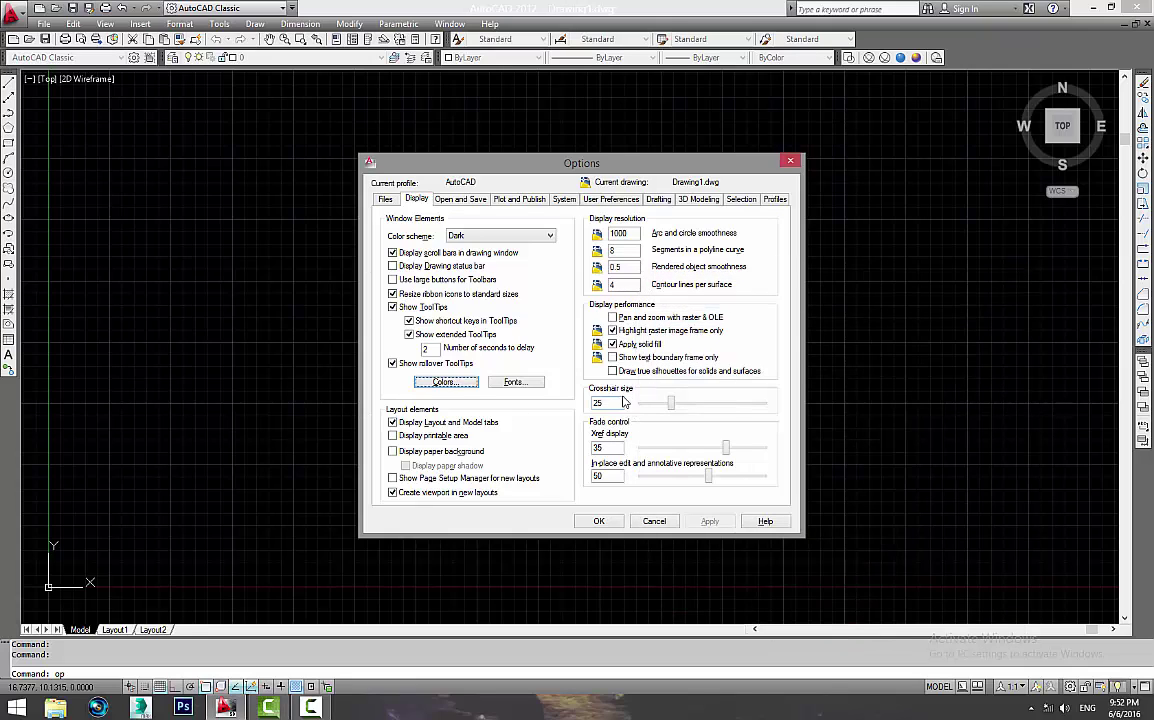
# Step: Change the crosshair size from 25 to 50 in Options and confirm
pyautogui.click(599, 521)
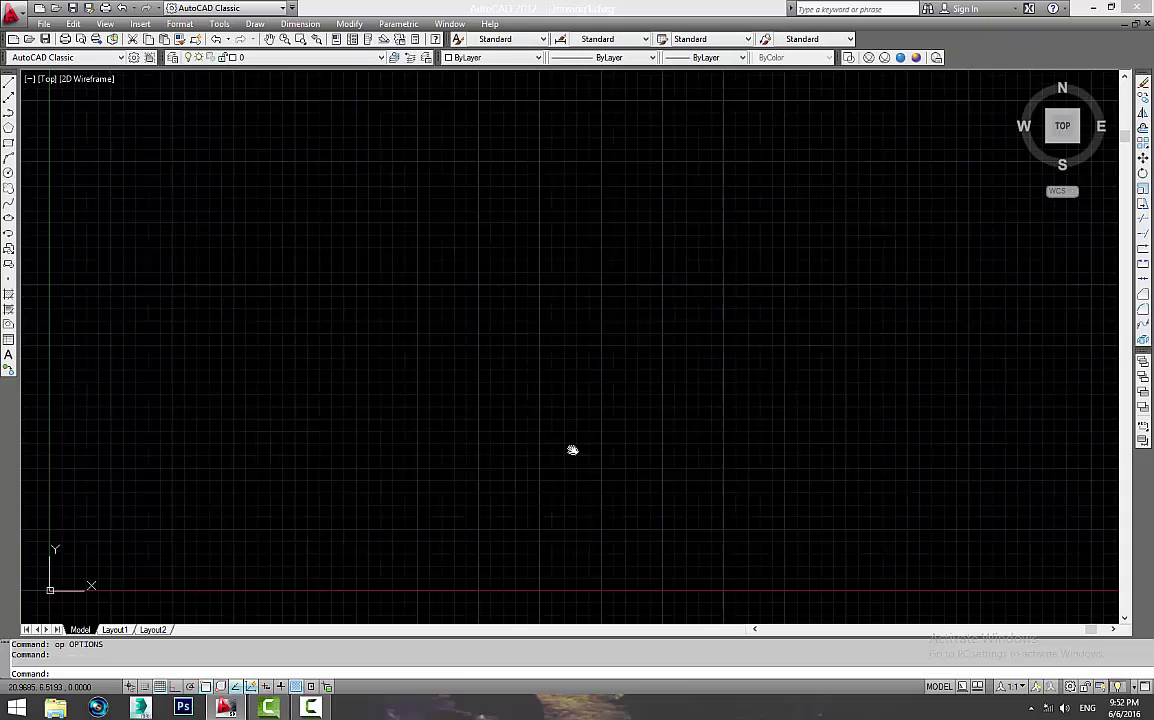
pyautogui.moveTo(572, 450); pyautogui.dragTo(602, 469, button='middle')
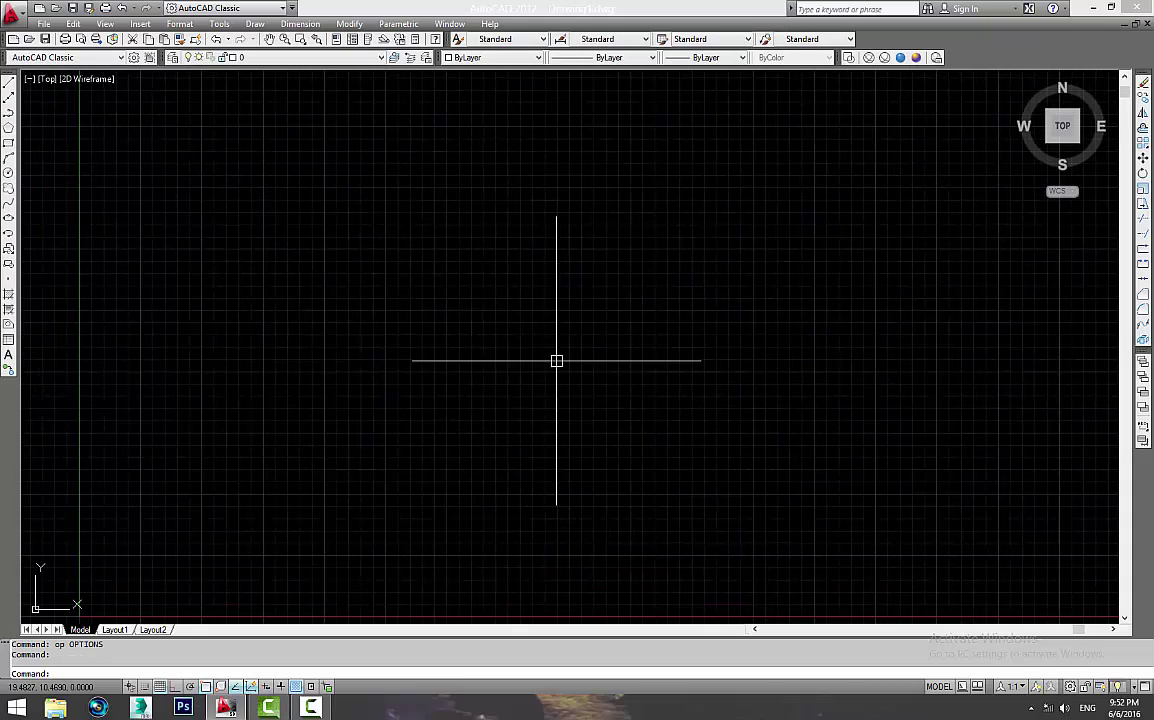
pyautogui.write('op')
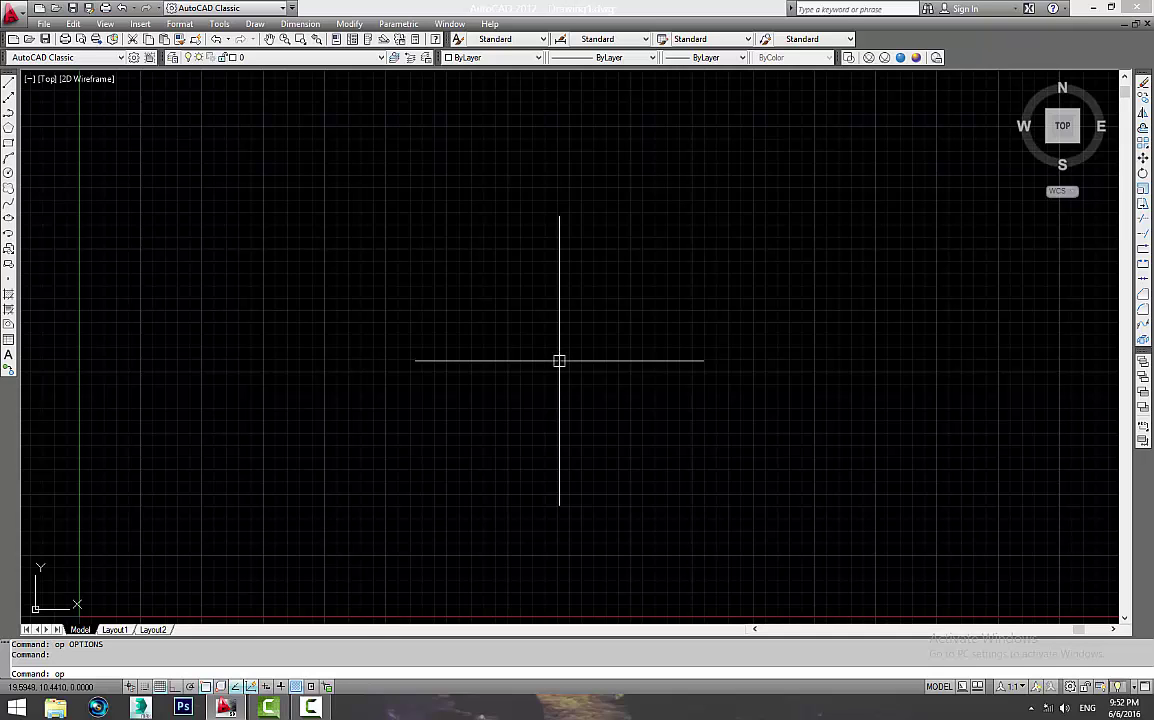
pyautogui.press('Return')
pyautogui.doubleClick(600, 403)
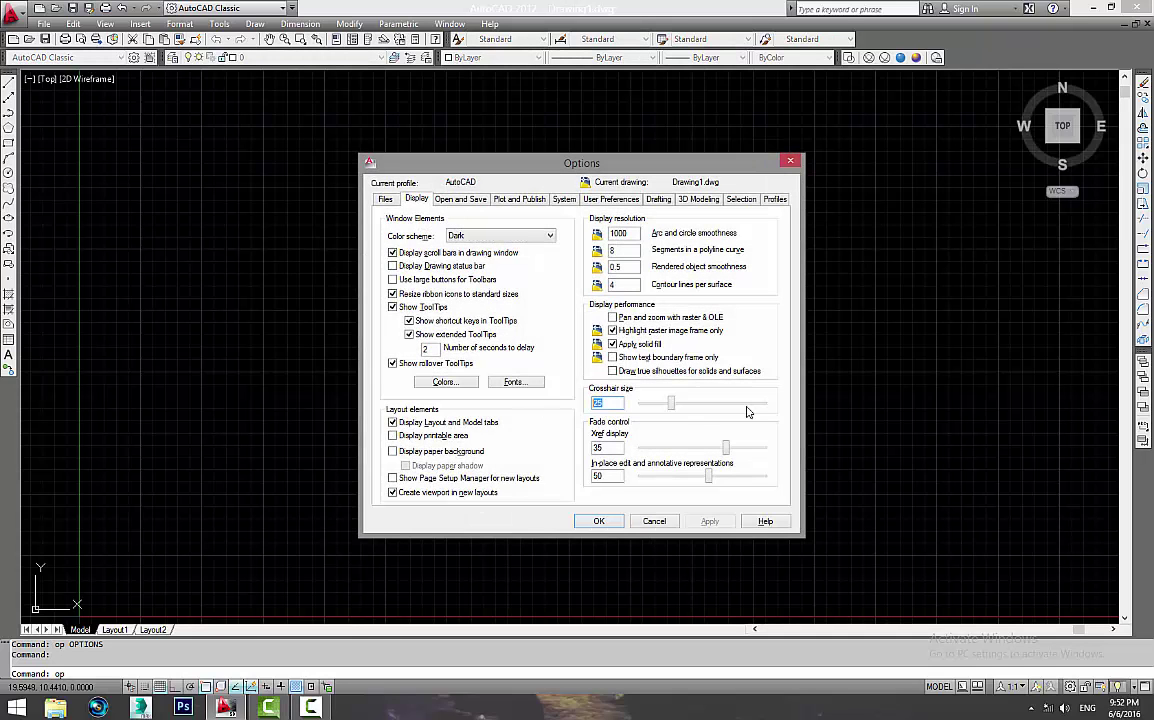
pyautogui.write('50')
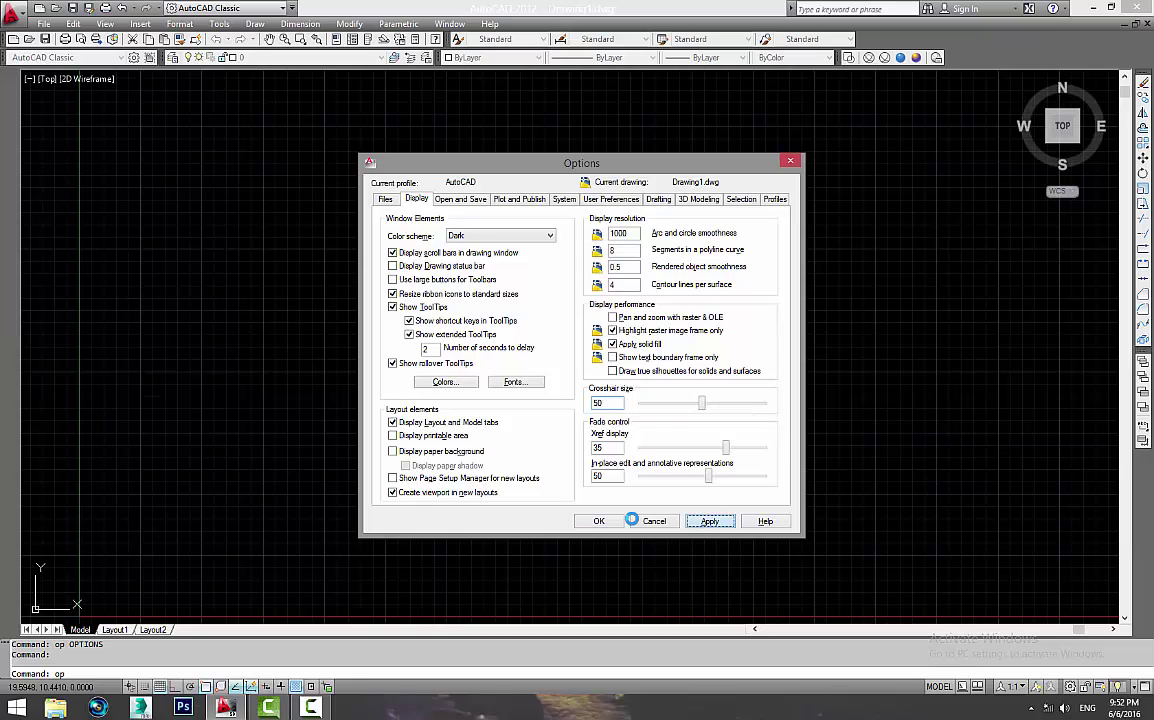
pyautogui.click(597, 521)
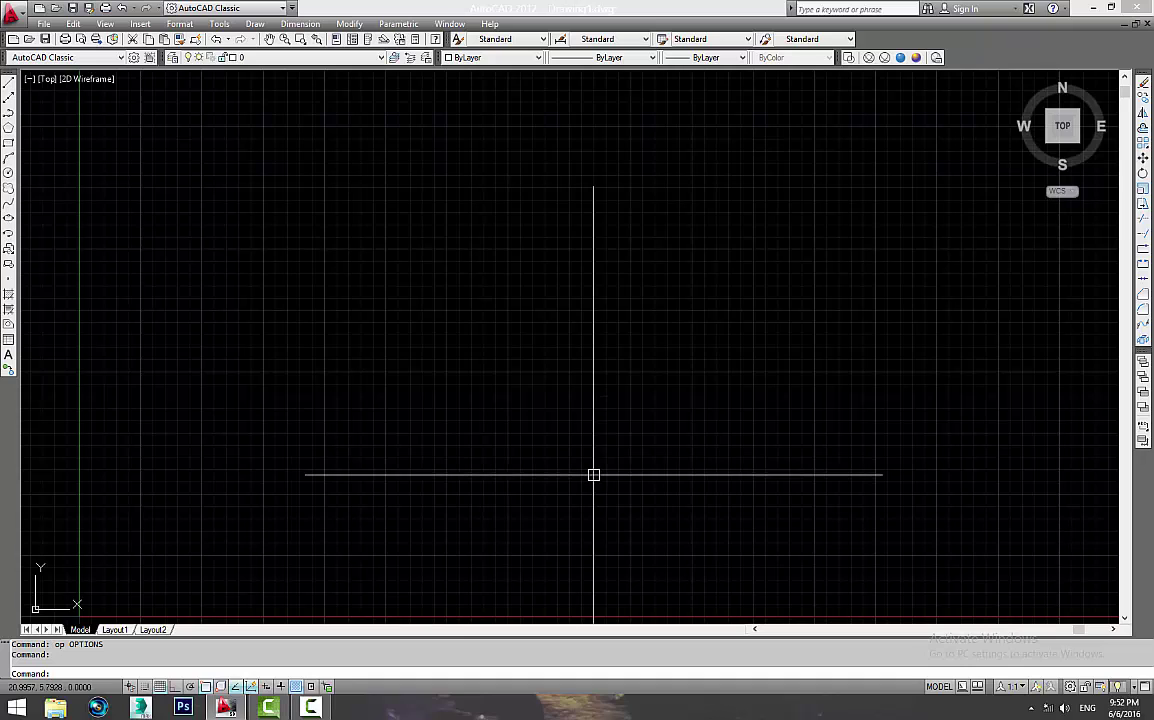
# Step: Draw a small practice square with the rectangle command
pyautogui.moveTo(500, 447); pyautogui.dragTo(474, 451, button='middle')
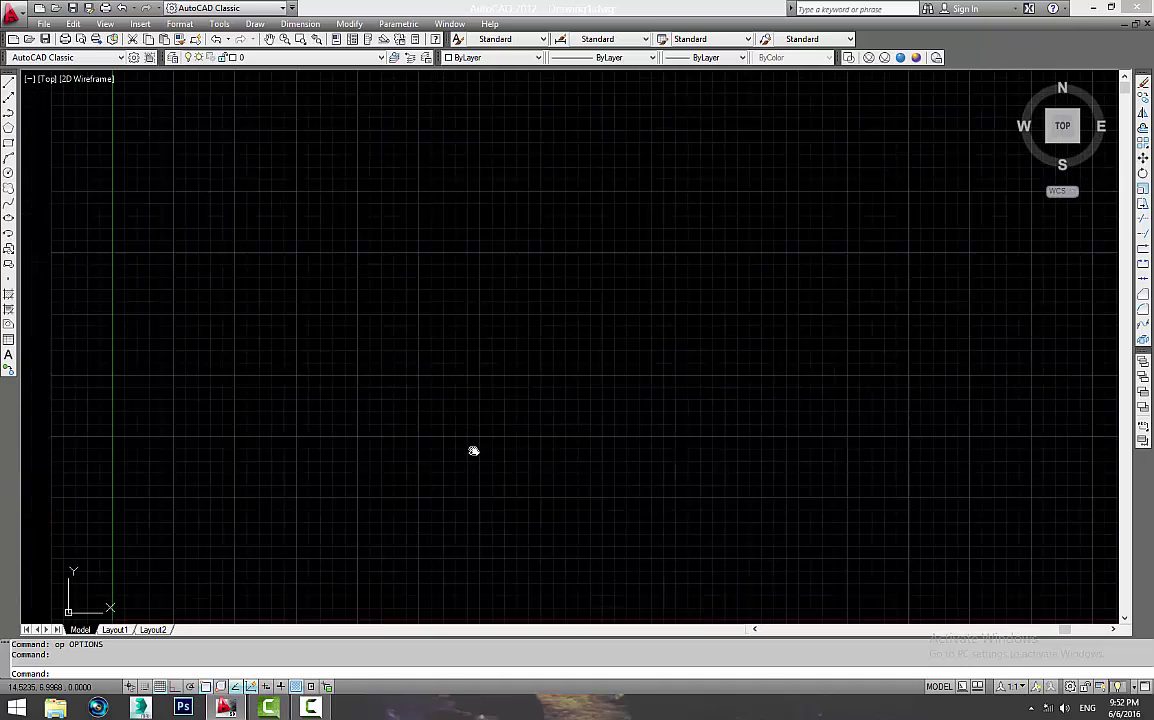
pyautogui.write('o')
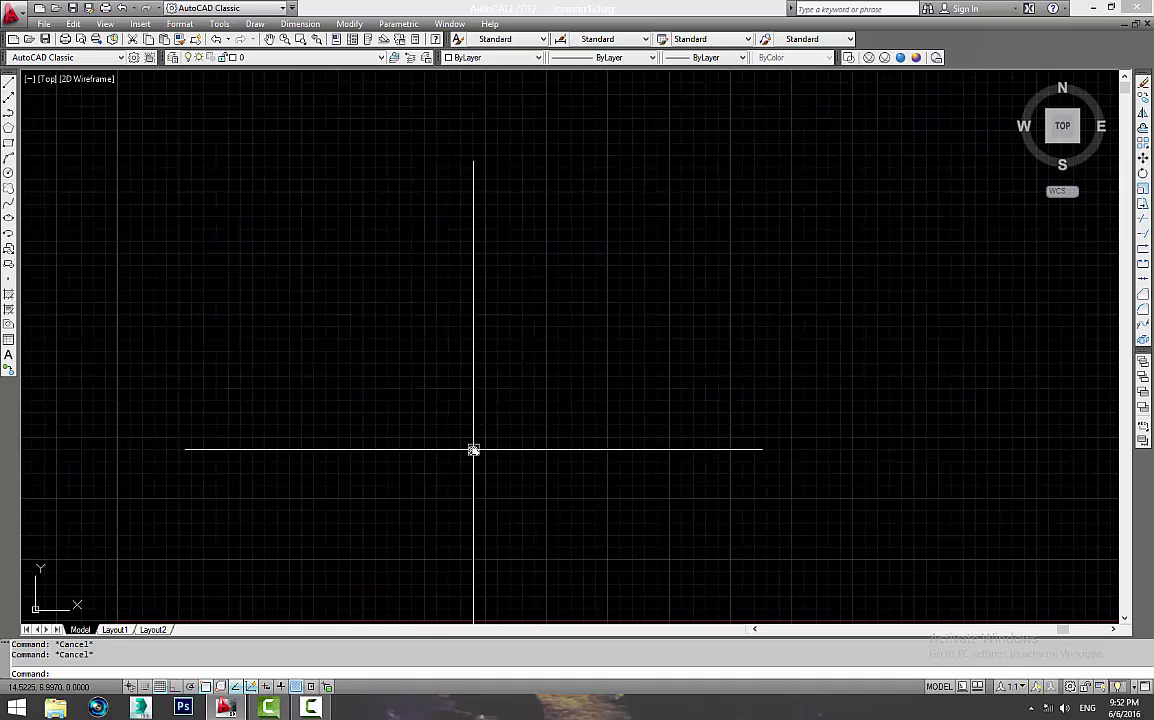
pyautogui.write('rec')
pyautogui.press('Return')
pyautogui.click(301, 348)
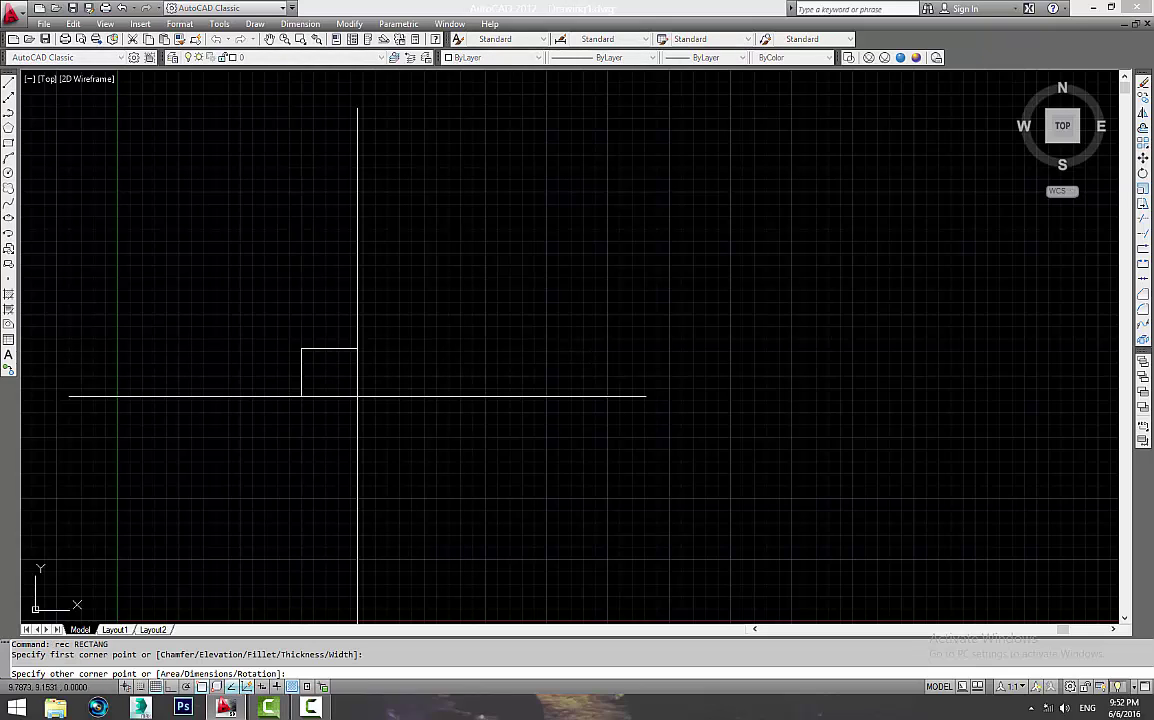
pyautogui.click(357, 396)
# Step: Copy the square to a spot below and to the right
pyautogui.moveTo(415, 438); pyautogui.dragTo(624, 388, button='middle')
pyautogui.moveTo(480, 275); pyautogui.dragTo(608, 369)
pyautogui.write('c')
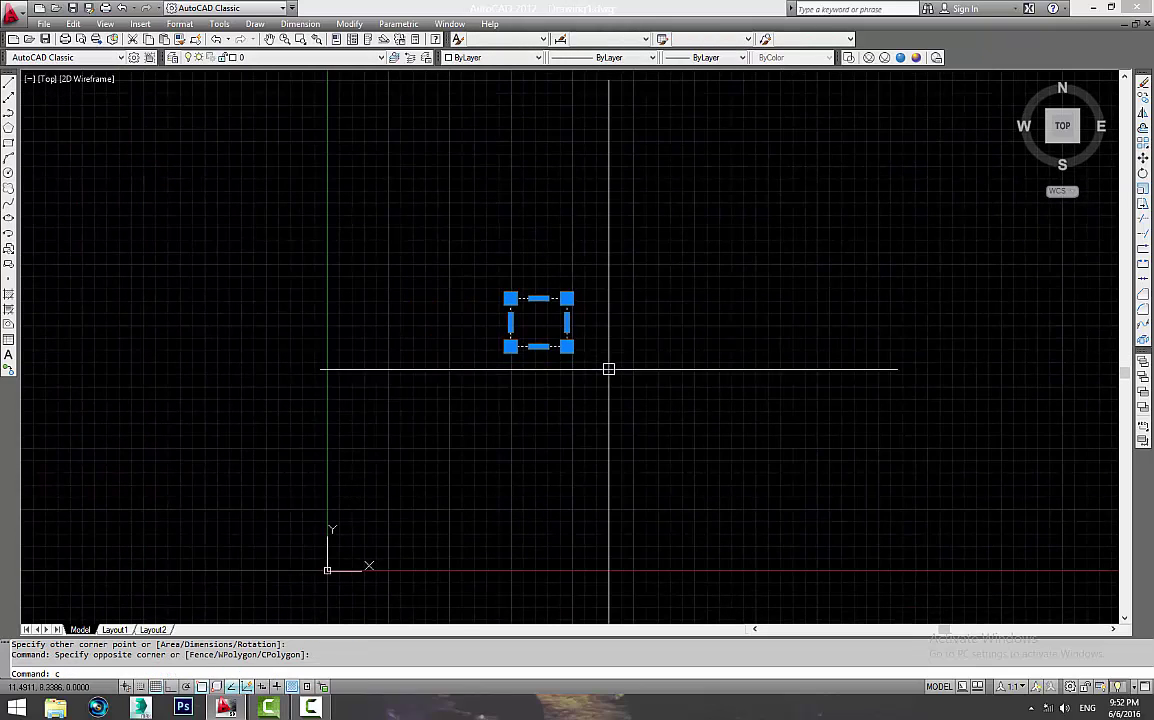
pyautogui.write('o')
pyautogui.press('Return')
pyautogui.moveTo(608, 369); pyautogui.dragTo(579, 273, button='middle')
pyautogui.click(662, 240)
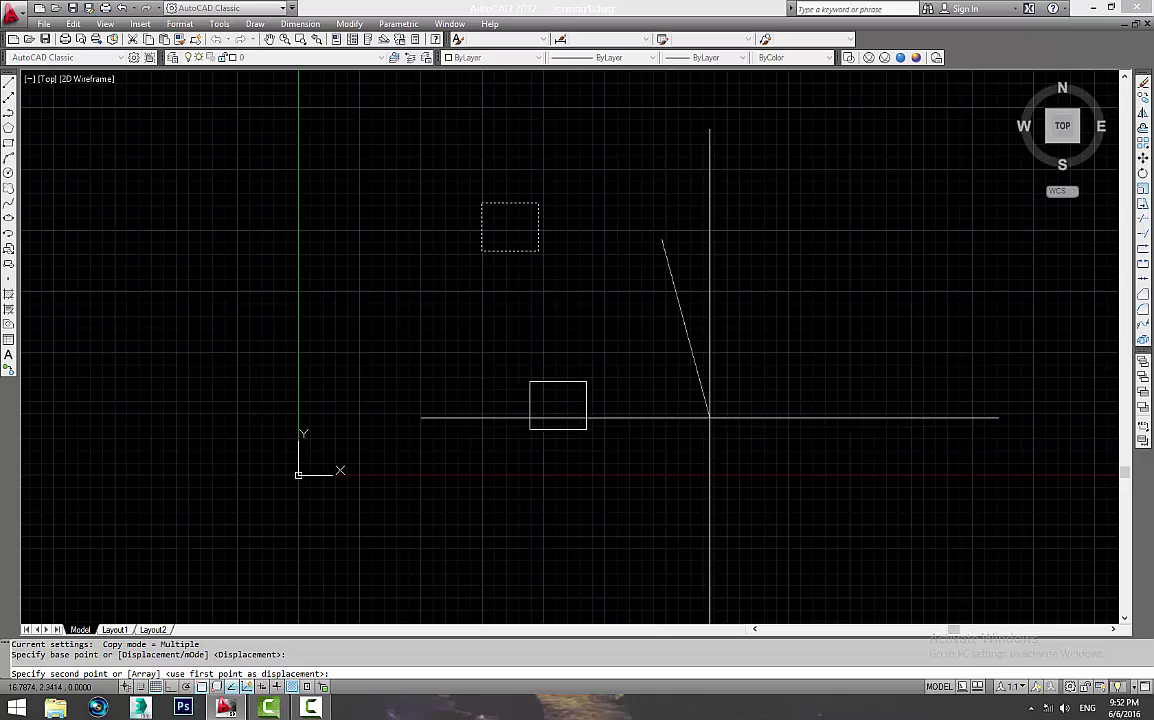
pyautogui.click(672, 491)
pyautogui.press('Escape')
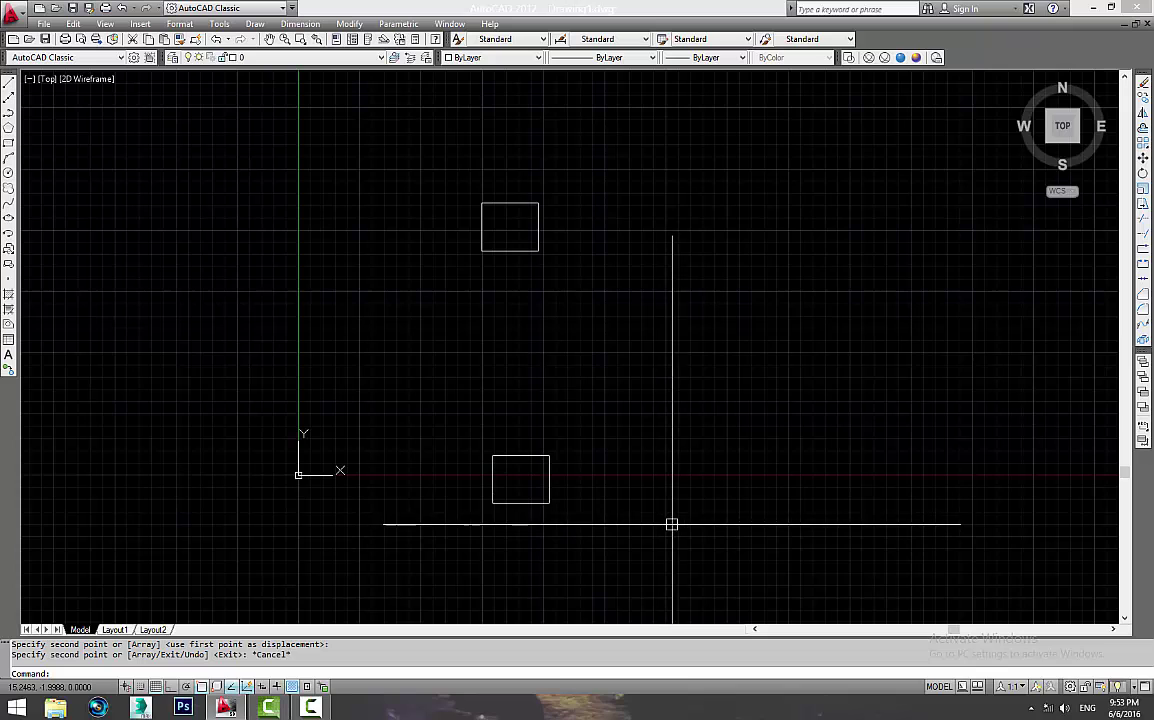
# Step: Window-select and erase the lower square, then the upper square
pyautogui.moveTo(540, 458)
pyautogui.mouseDown(button='middle')
pyautogui.moveTo(458, 488)
pyautogui.moveTo(449, 556)
pyautogui.mouseUp(button='middle')
pyautogui.click(502, 464)
pyautogui.click(343, 510)
pyautogui.write('e')
pyautogui.press('Return')
pyautogui.click(410, 280)
pyautogui.click(515, 397)
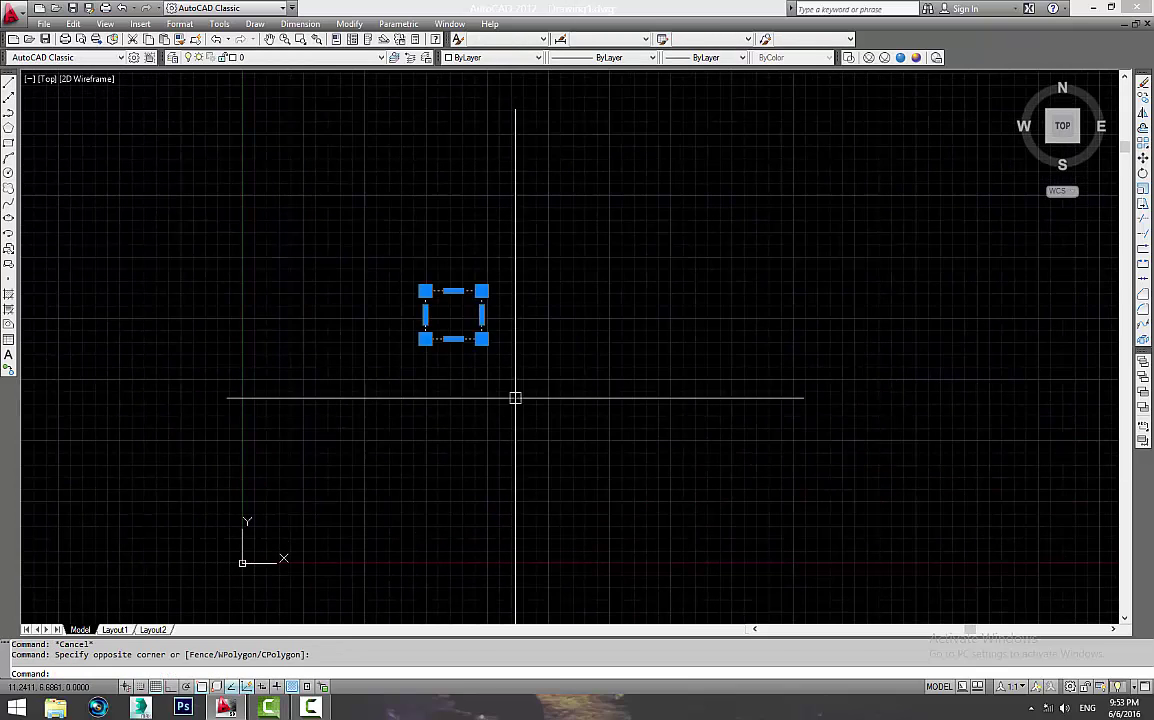
pyautogui.write('e')
pyautogui.press('Return')
# Step: Reopen the Options dialog from the empty drawing
pyautogui.moveTo(487, 427); pyautogui.dragTo(389, 397, button='middle')
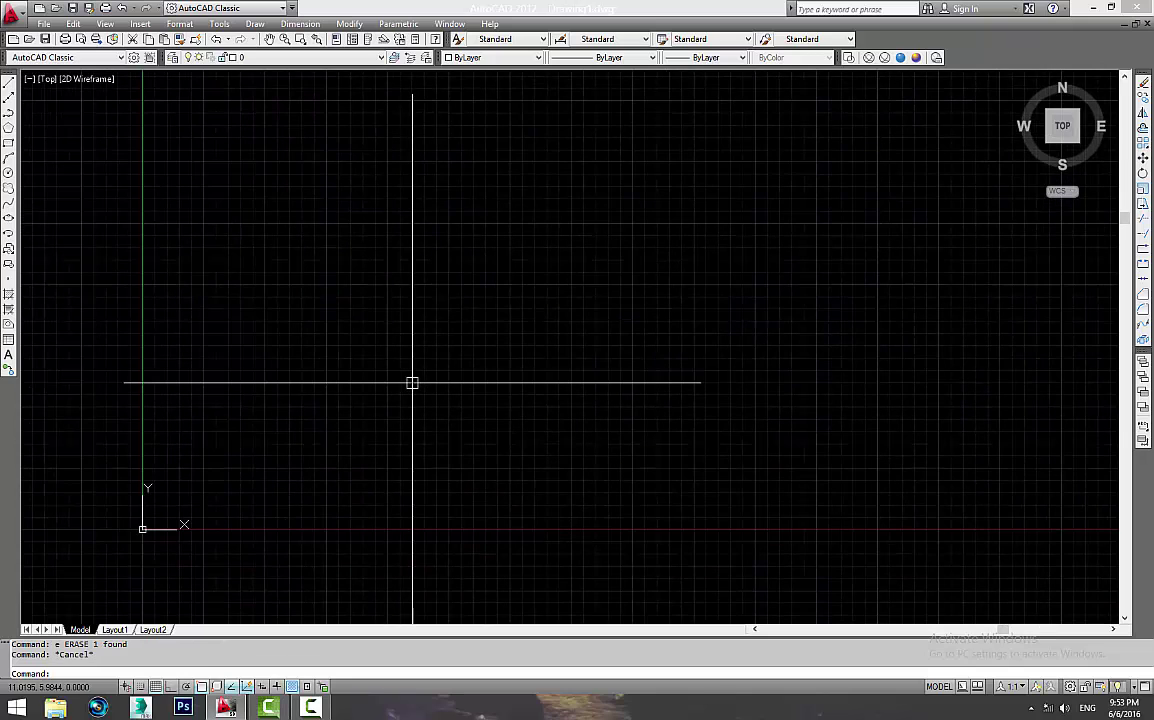
pyautogui.write('p')
pyautogui.press('Return')
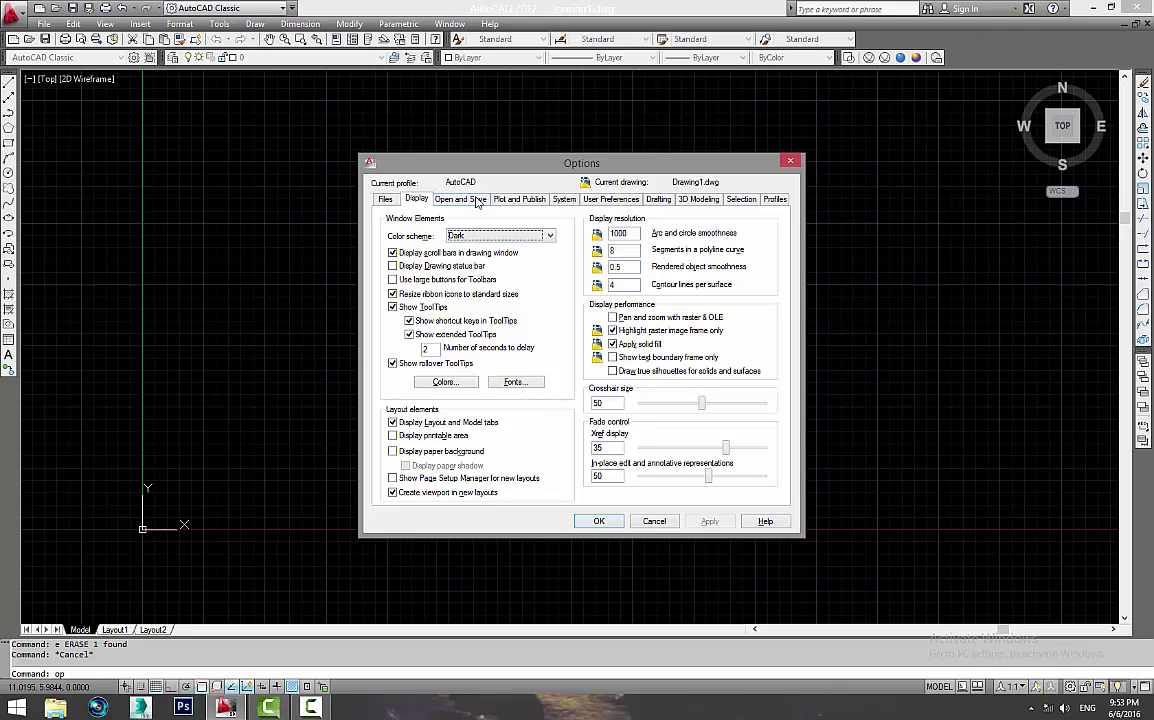
# Step: Check the 5-minute automatic save interval, then view the Plot and Publish settings
pyautogui.click(477, 200)
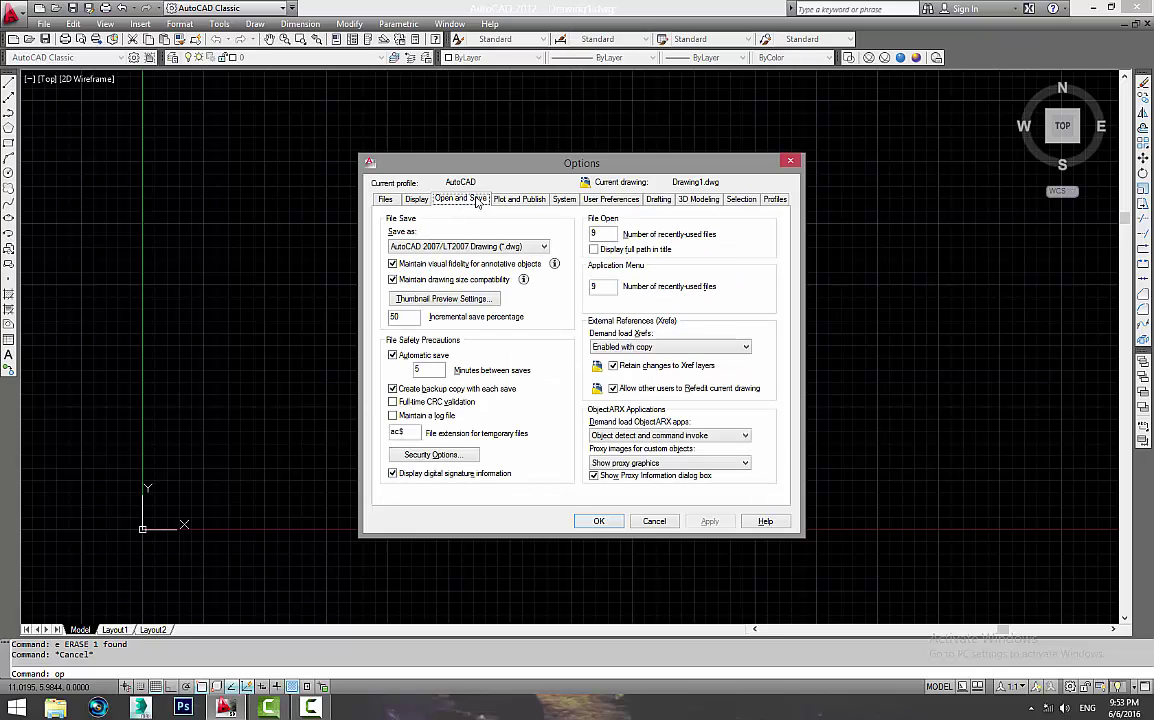
pyautogui.moveTo(510, 158); pyautogui.dragTo(470, 182)
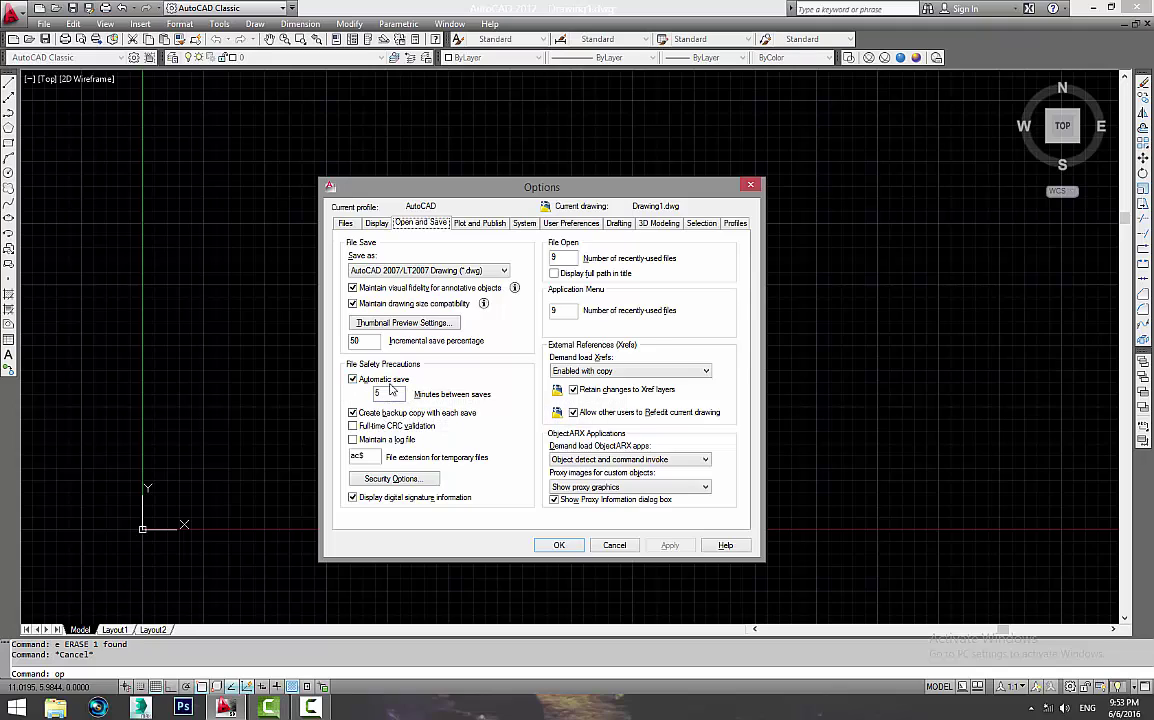
pyautogui.moveTo(424, 355)
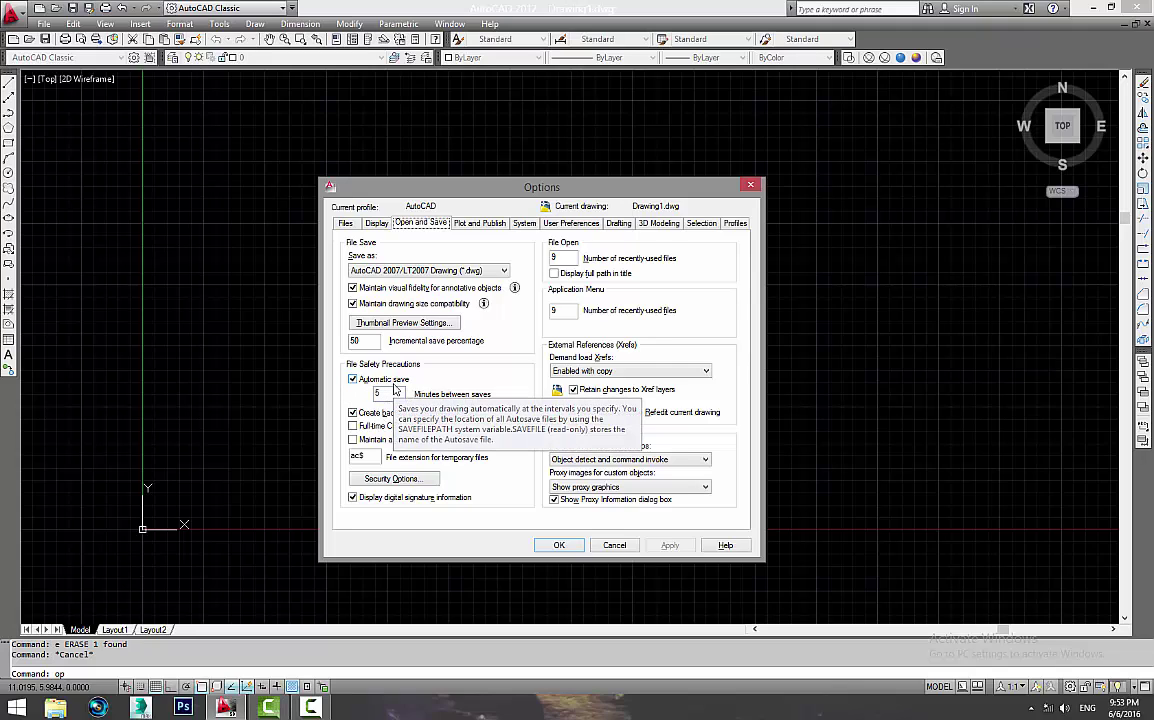
pyautogui.doubleClick(395, 392)
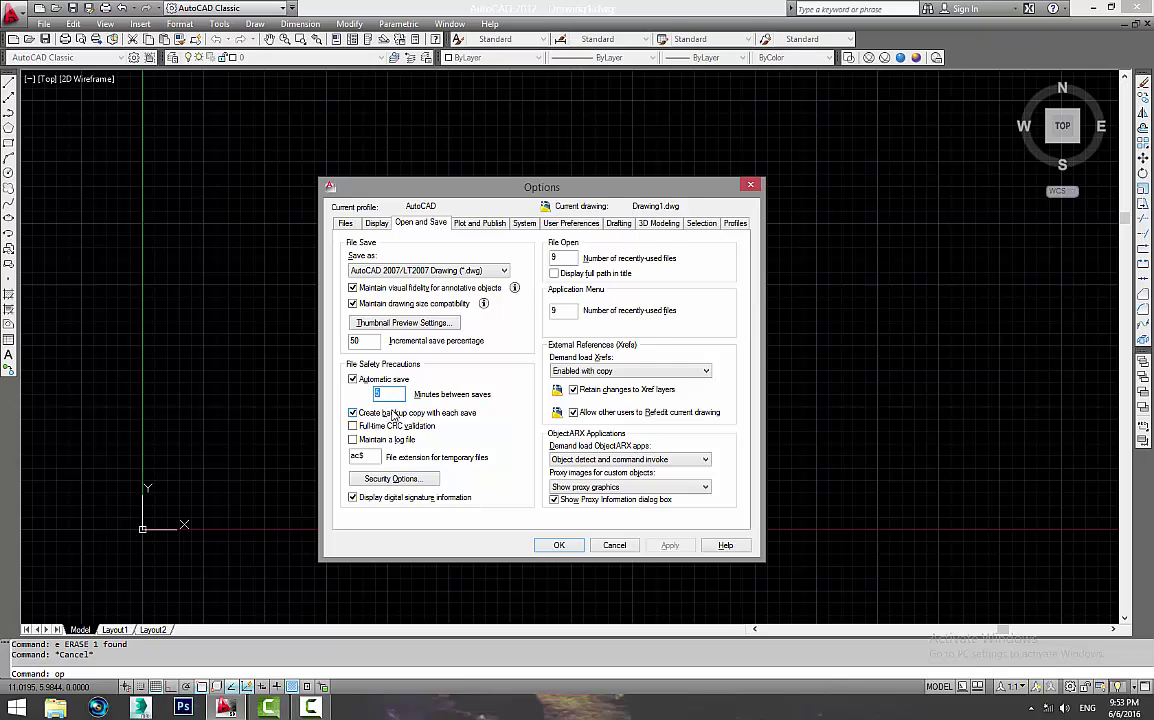
pyautogui.moveTo(400, 413)
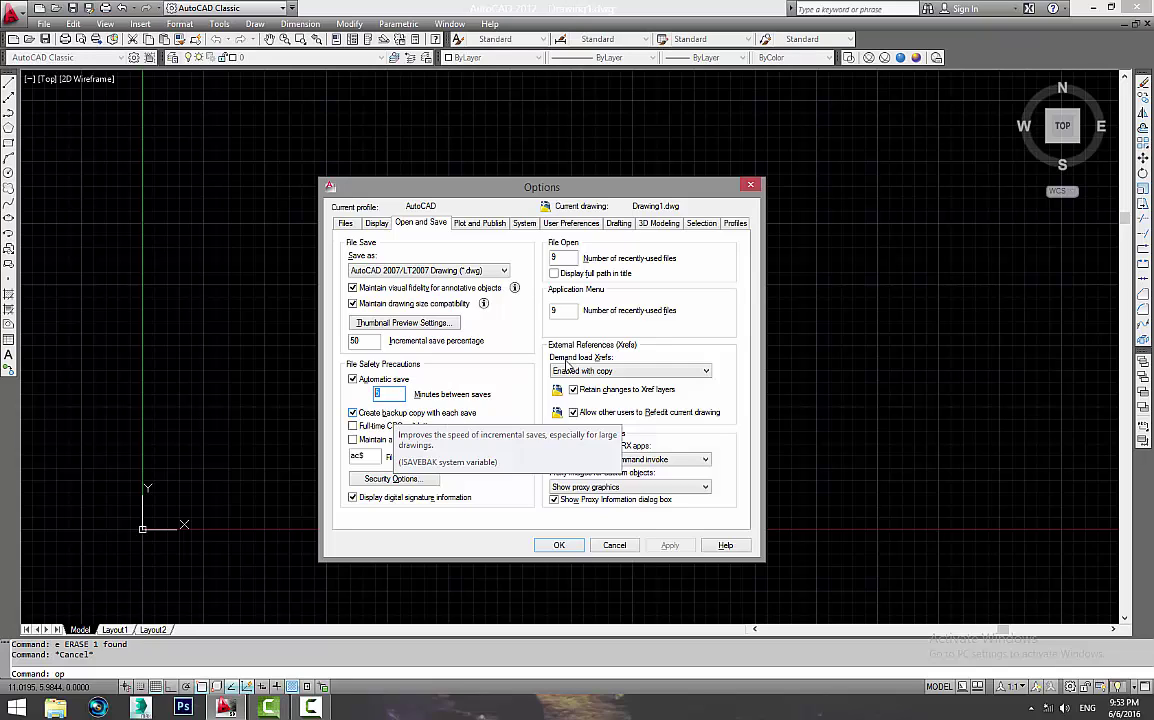
pyautogui.click(479, 223)
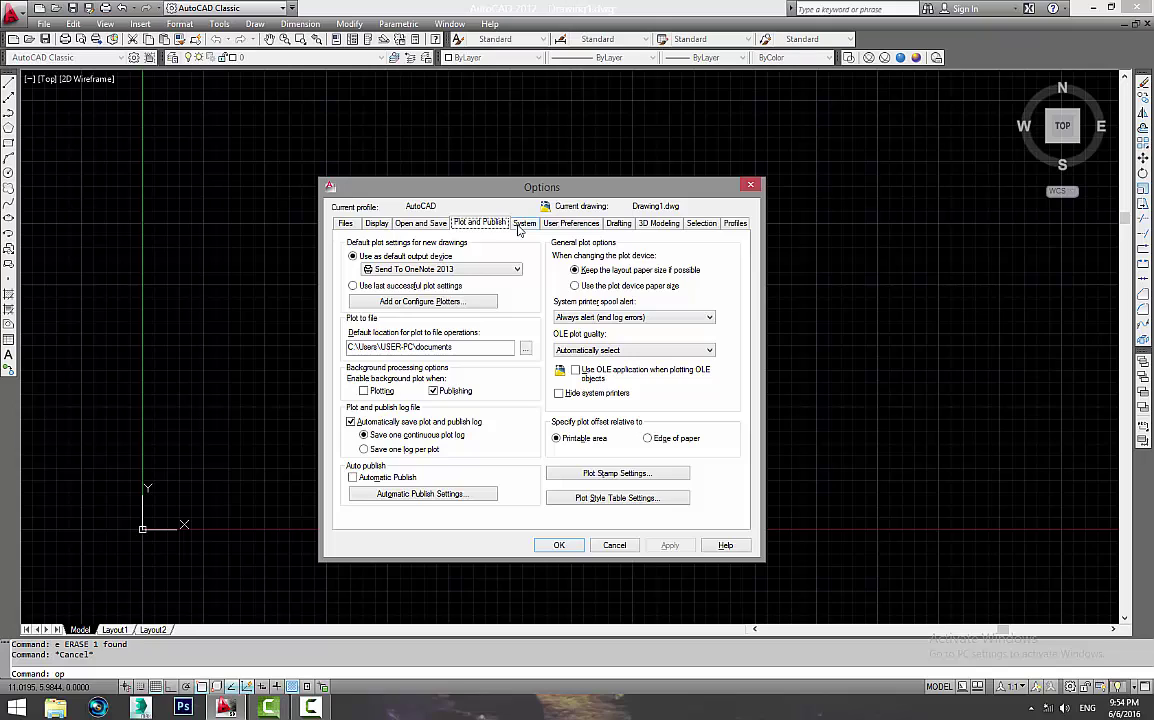
# Step: Confirm Millimeters for source and target insertion scale units, then OK the Options
pyautogui.click(527, 225)
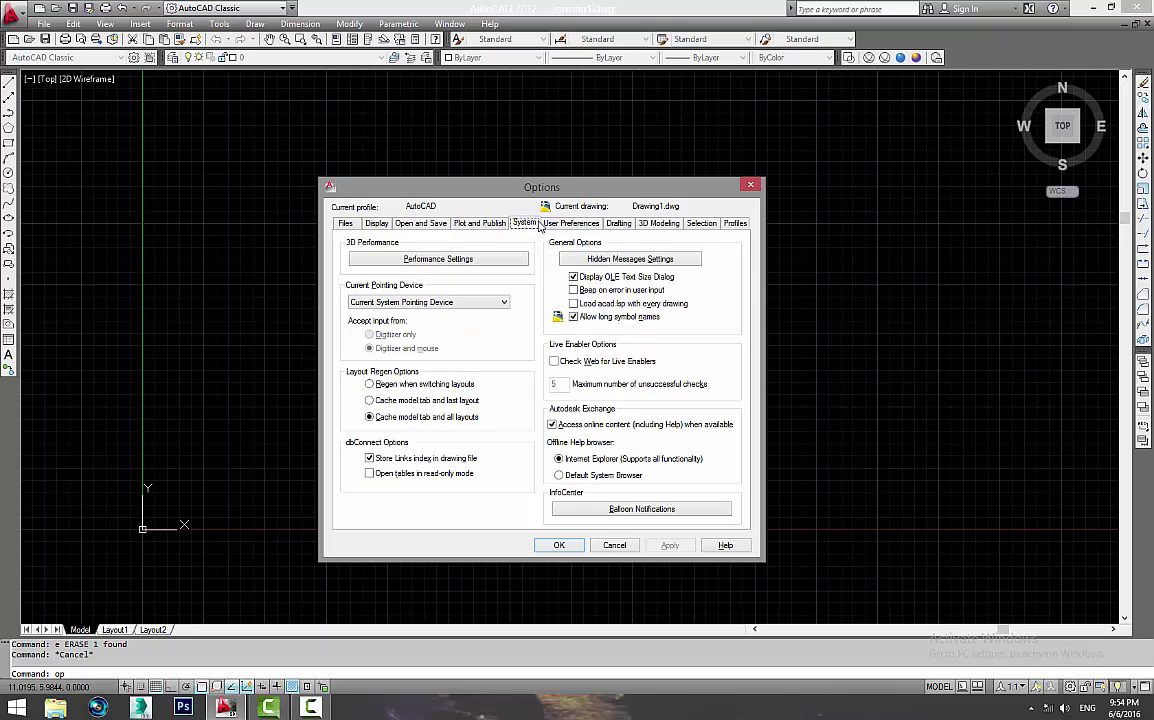
pyautogui.click(567, 224)
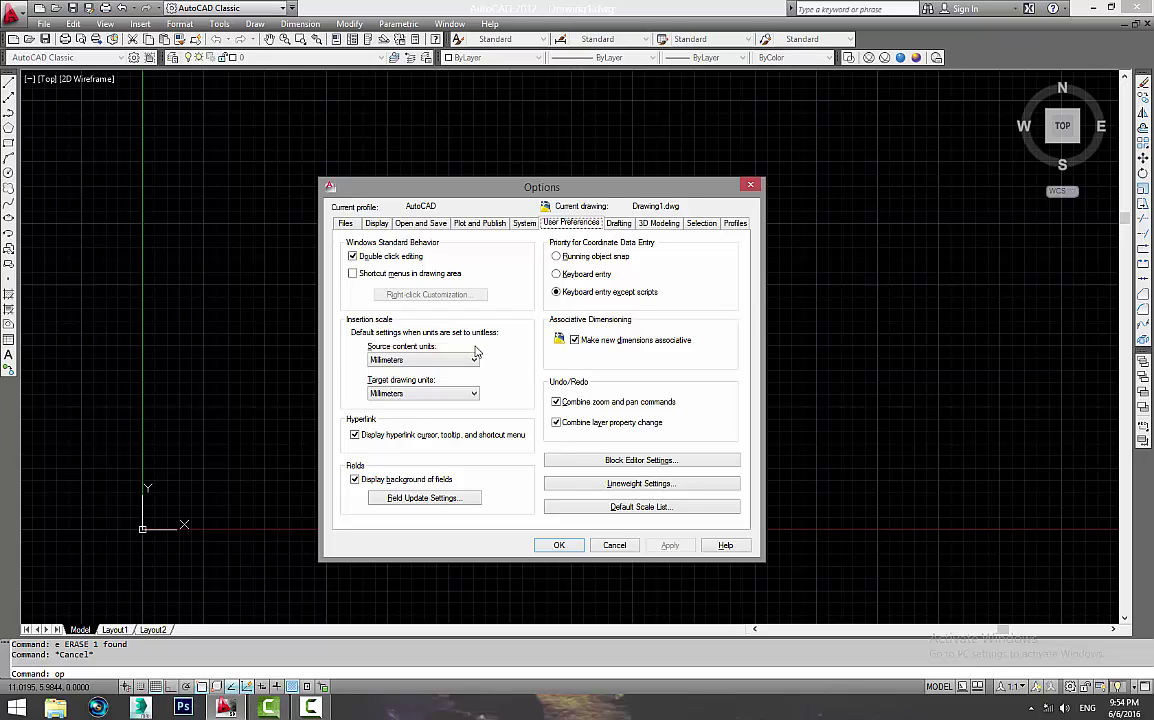
pyautogui.click(459, 360)
pyautogui.click(441, 361)
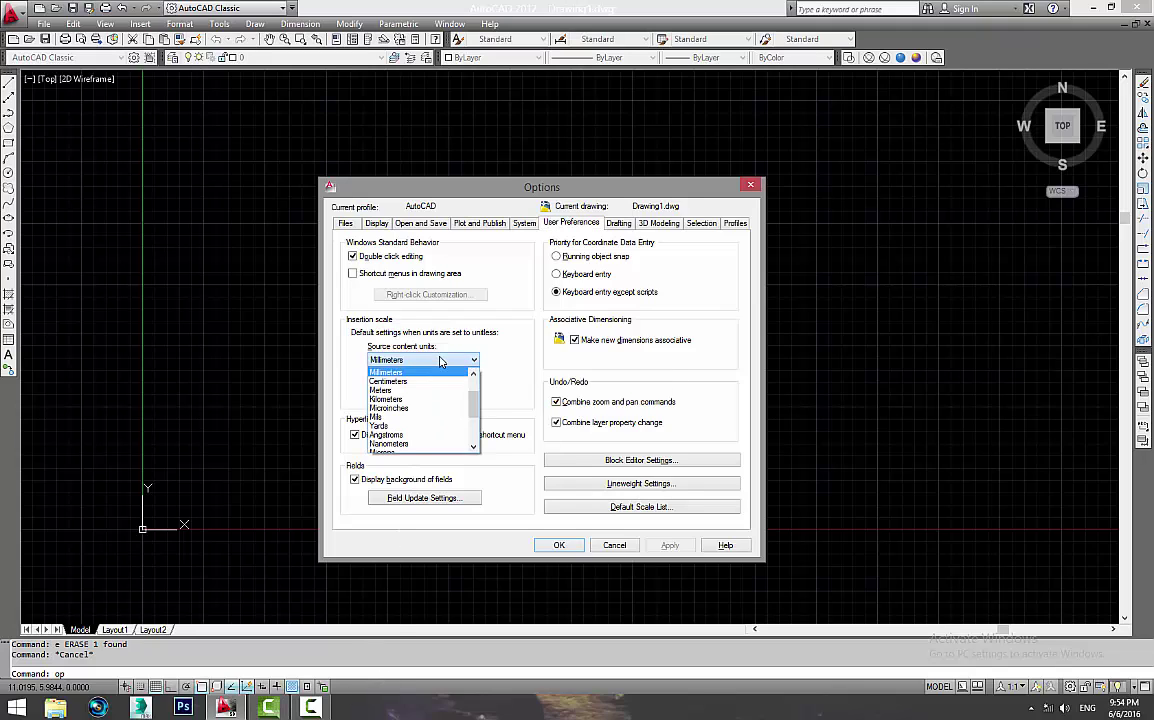
pyautogui.click(441, 362)
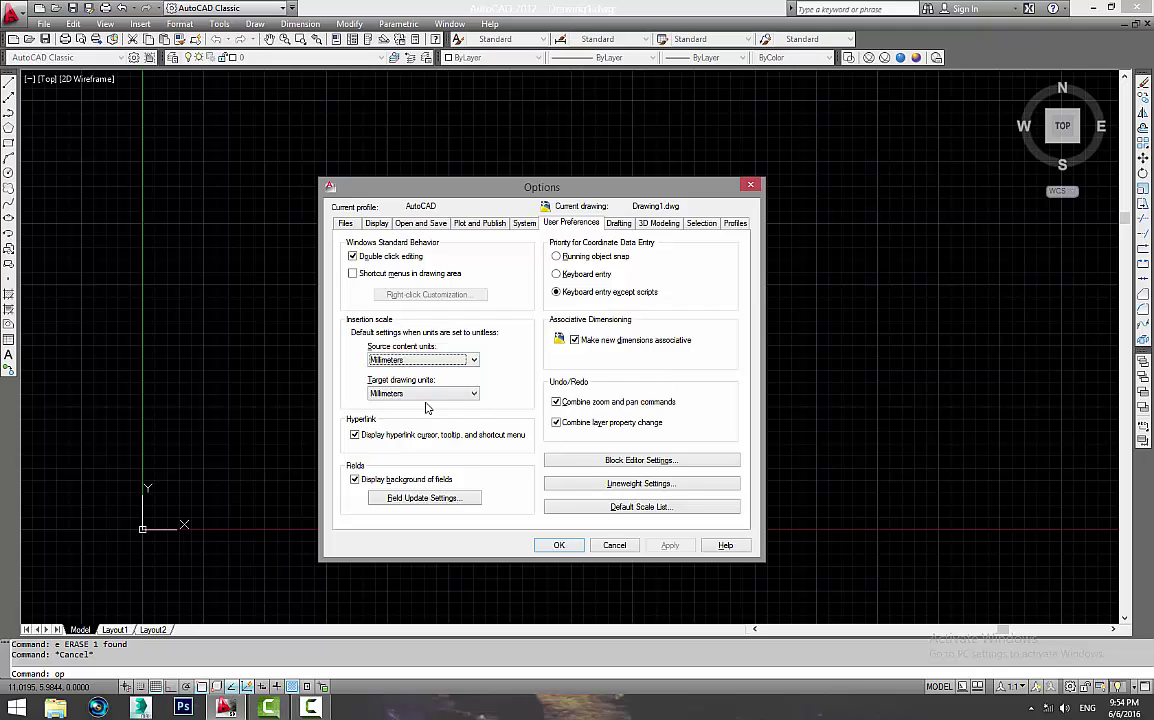
pyautogui.click(427, 394)
pyautogui.click(427, 399)
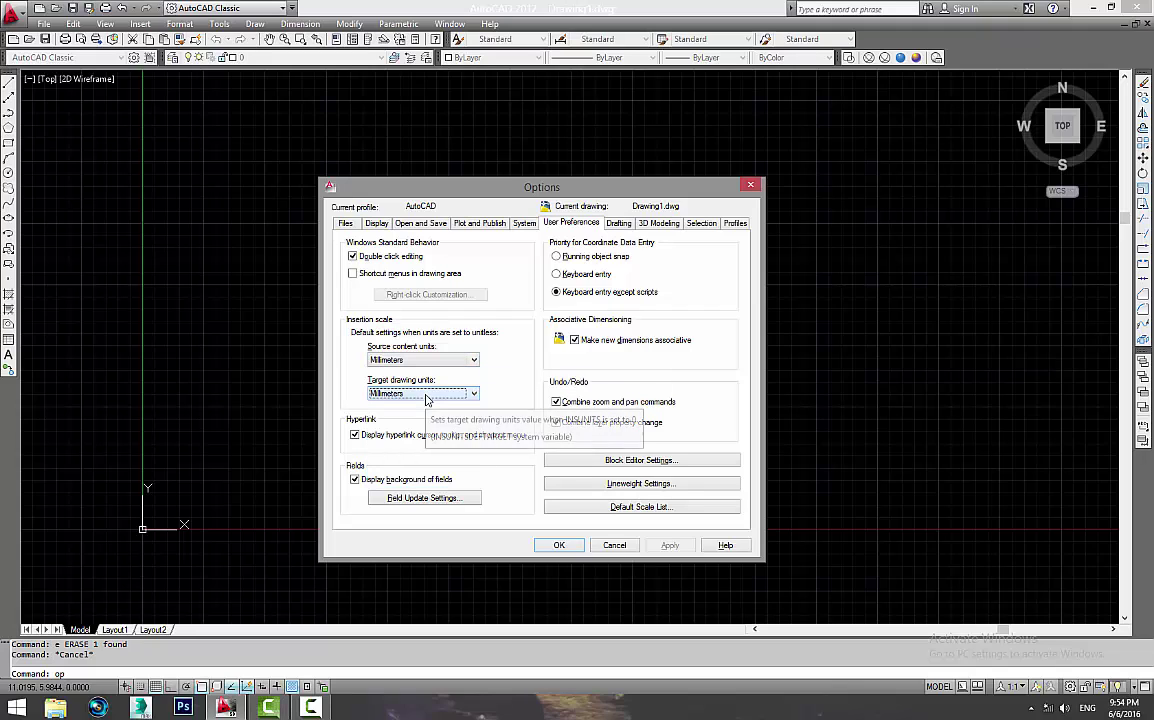
pyautogui.click(613, 226)
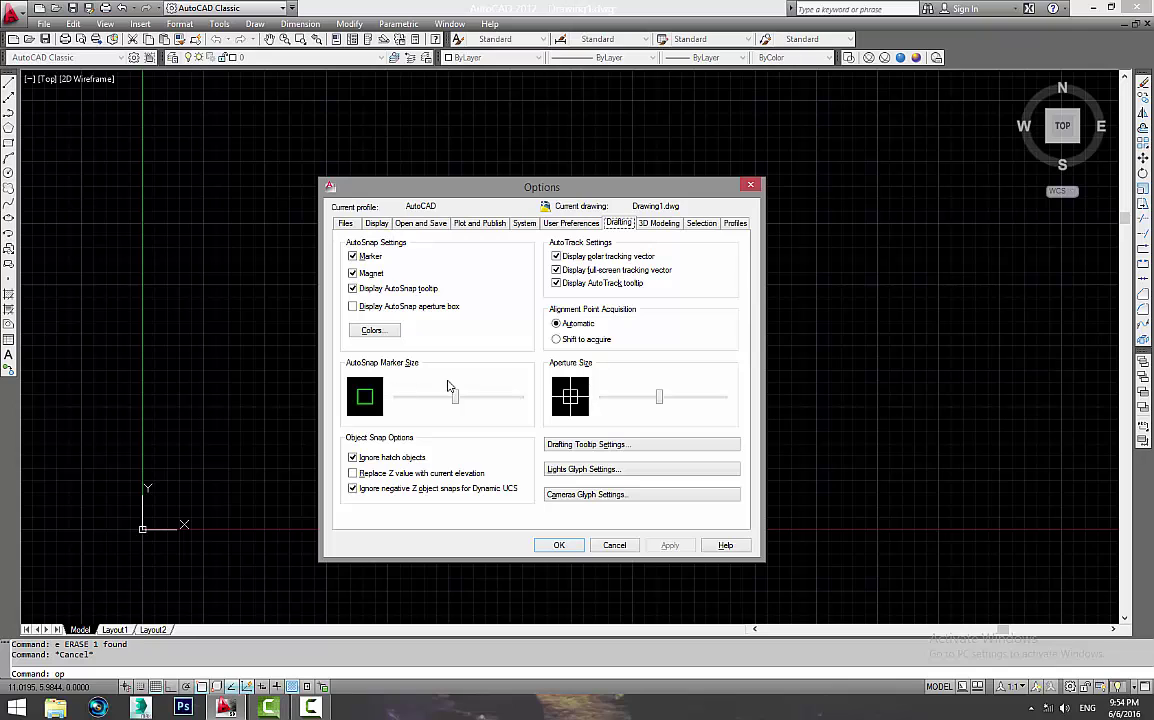
pyautogui.click(560, 547)
# Step: Draw a sloped practice line with the L command
pyautogui.write('l')
pyautogui.press('Return')
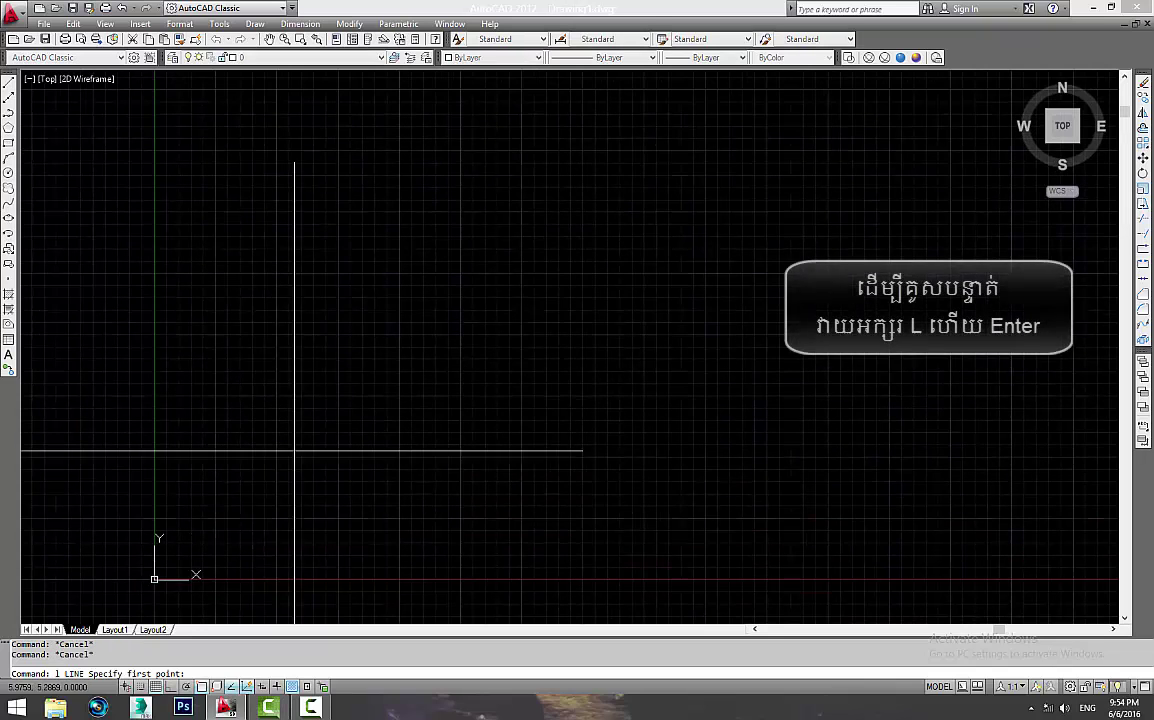
pyautogui.click(288, 453)
pyautogui.click(647, 487)
pyautogui.press('Escape')
# Step: Grip-stretch the line's right endpoint up, then back down, and reopen Options
pyautogui.click(647, 488)
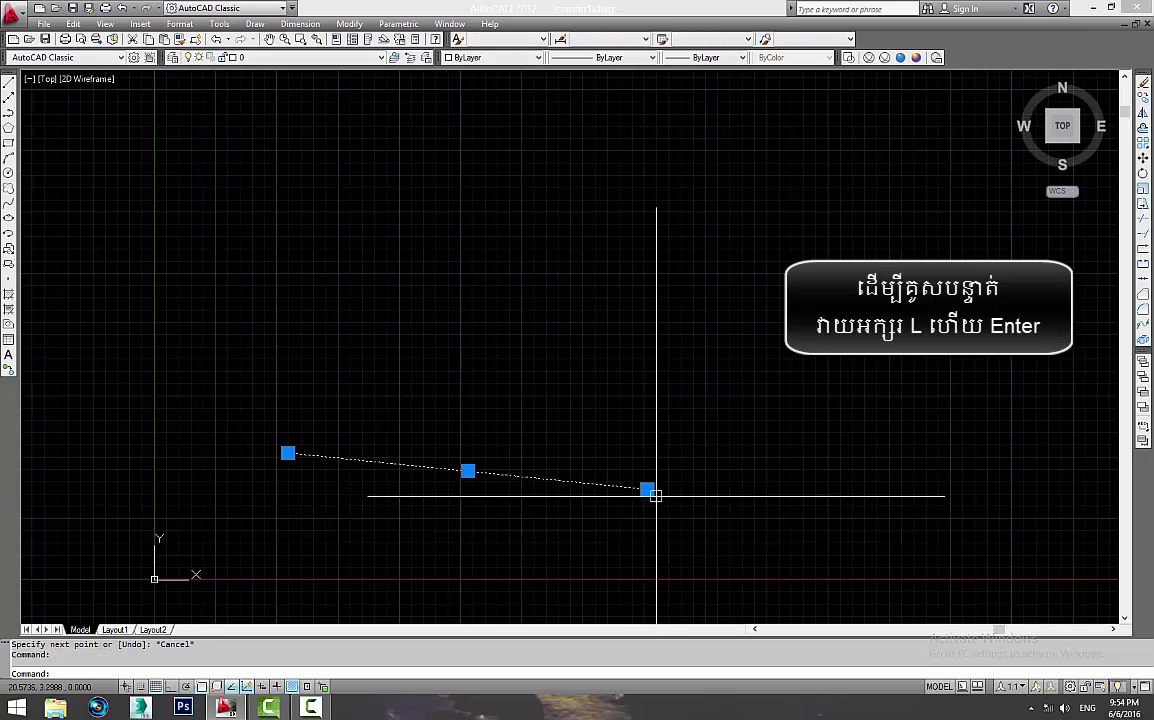
pyautogui.click(647, 488)
pyautogui.click(629, 331)
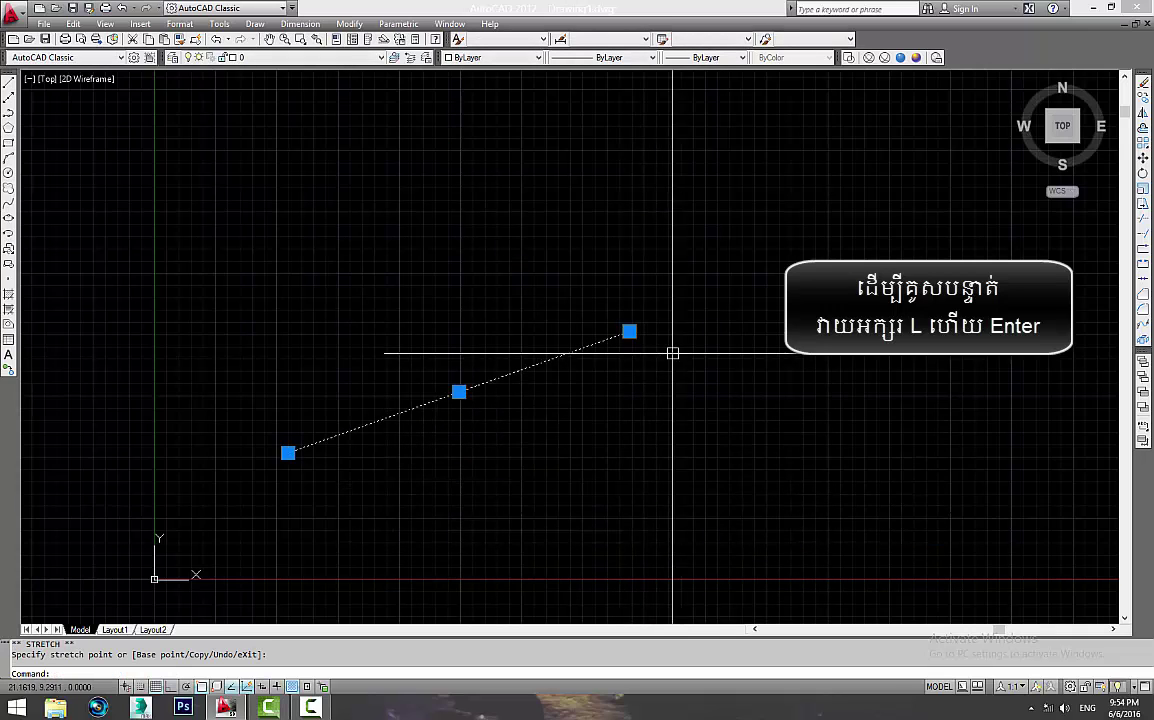
pyautogui.click(629, 331)
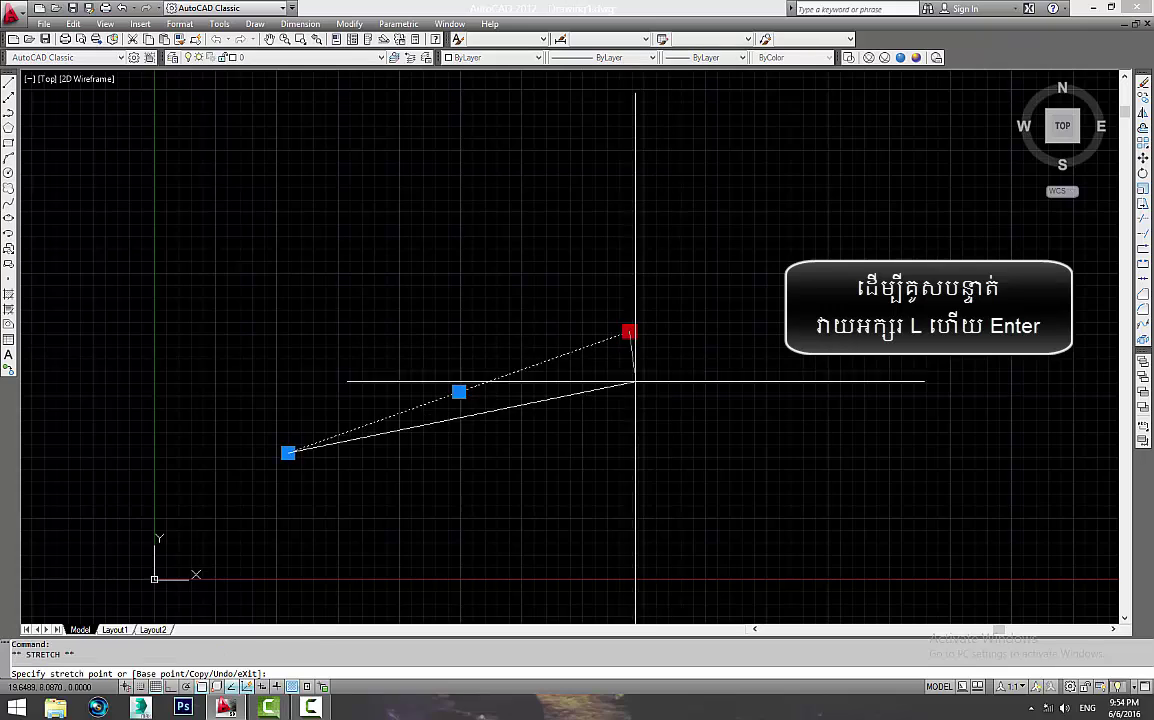
pyautogui.click(639, 389)
pyautogui.press('Escape')
pyautogui.click(628, 393)
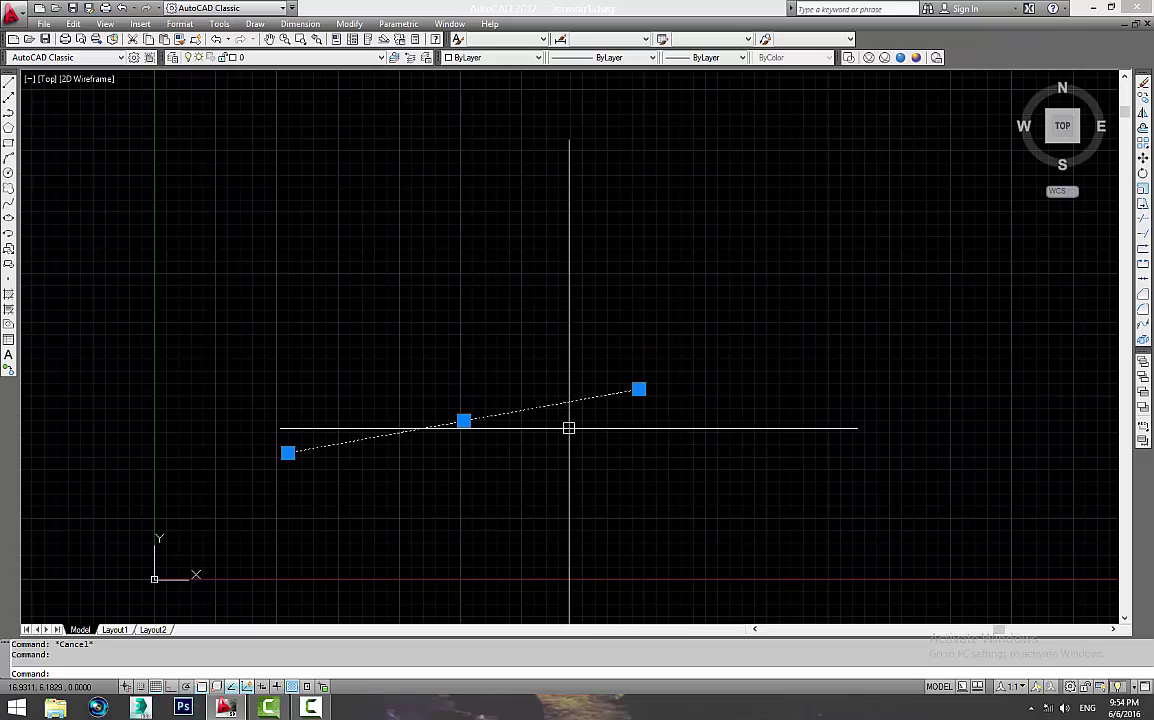
pyautogui.press('Escape')
pyautogui.click(603, 392)
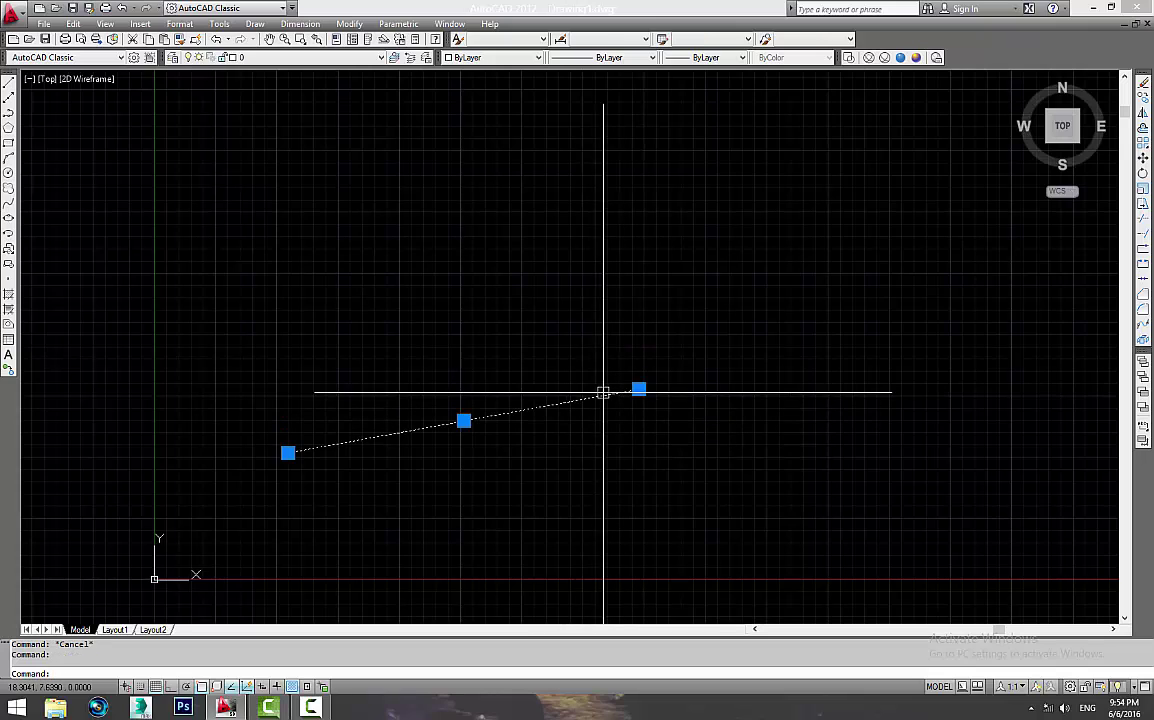
pyautogui.press('Escape')
pyautogui.write('op')
pyautogui.press('Return')
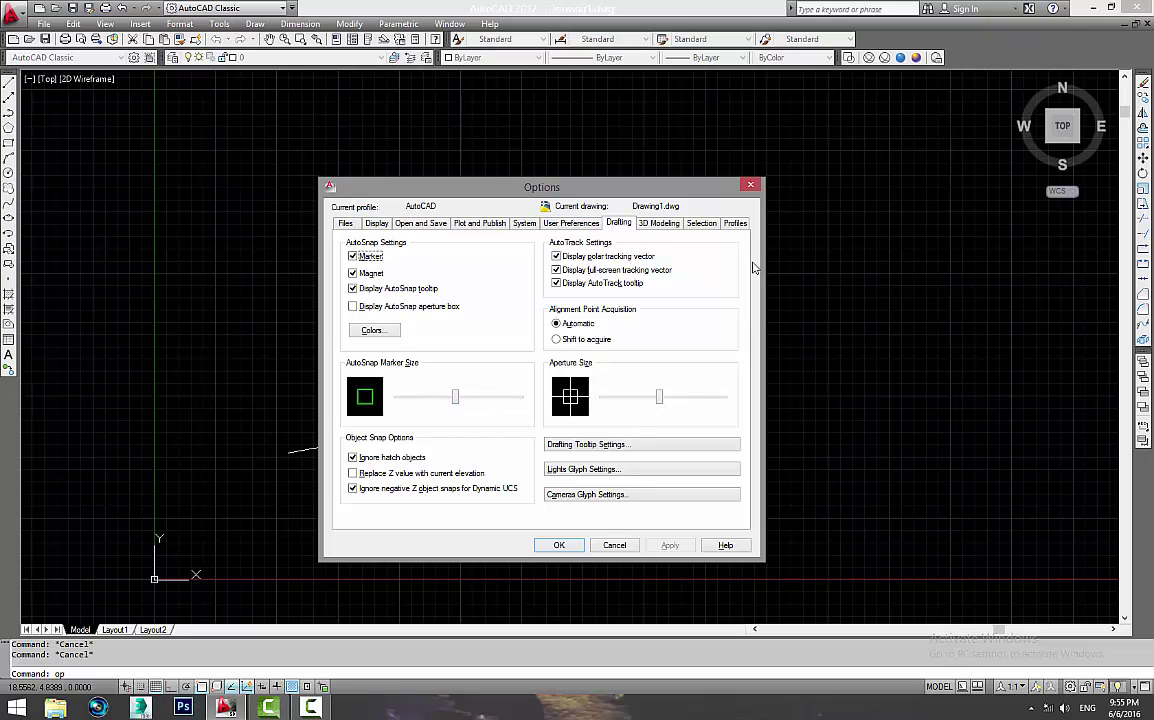
# Step: Browse the 3D Modeling, Selection and Profiles tabs of Options
pyautogui.click(658, 223)
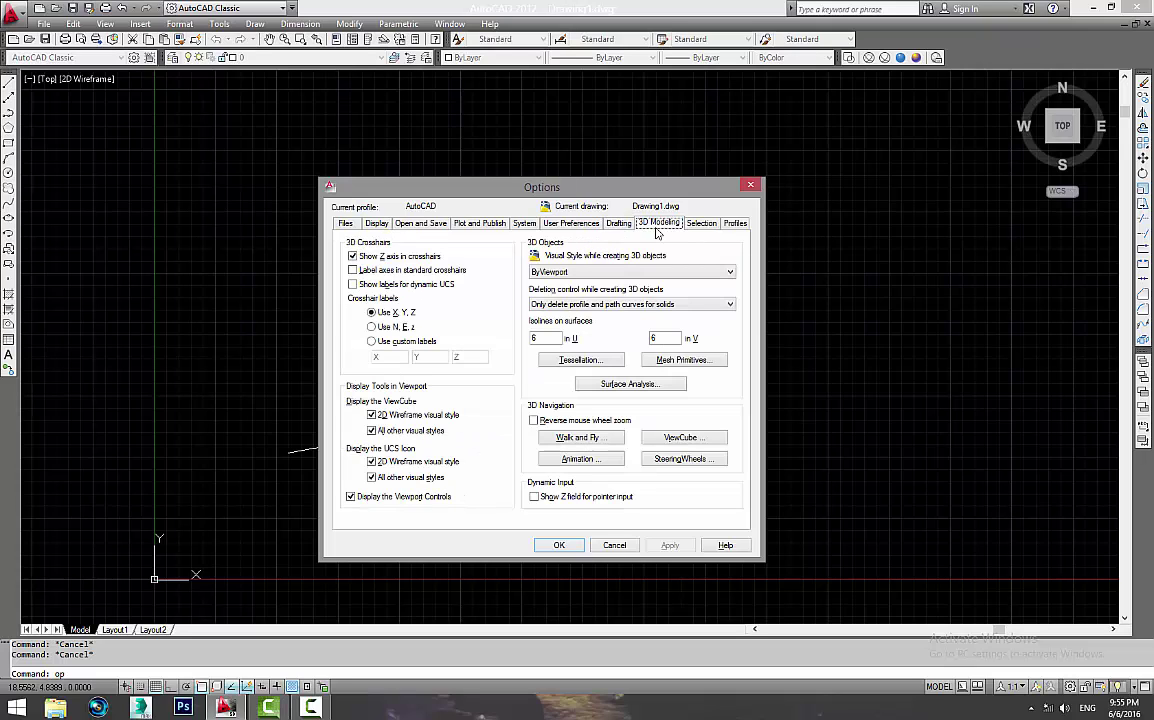
pyautogui.click(701, 223)
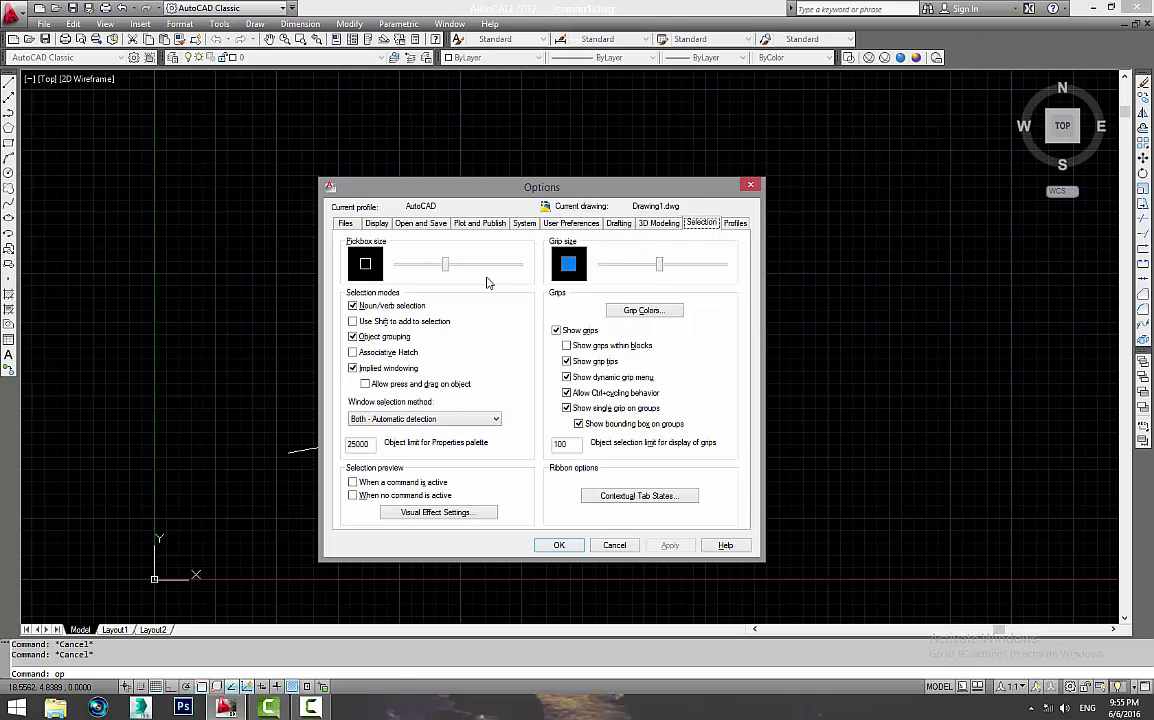
pyautogui.moveTo(498, 182); pyautogui.dragTo(787, 148)
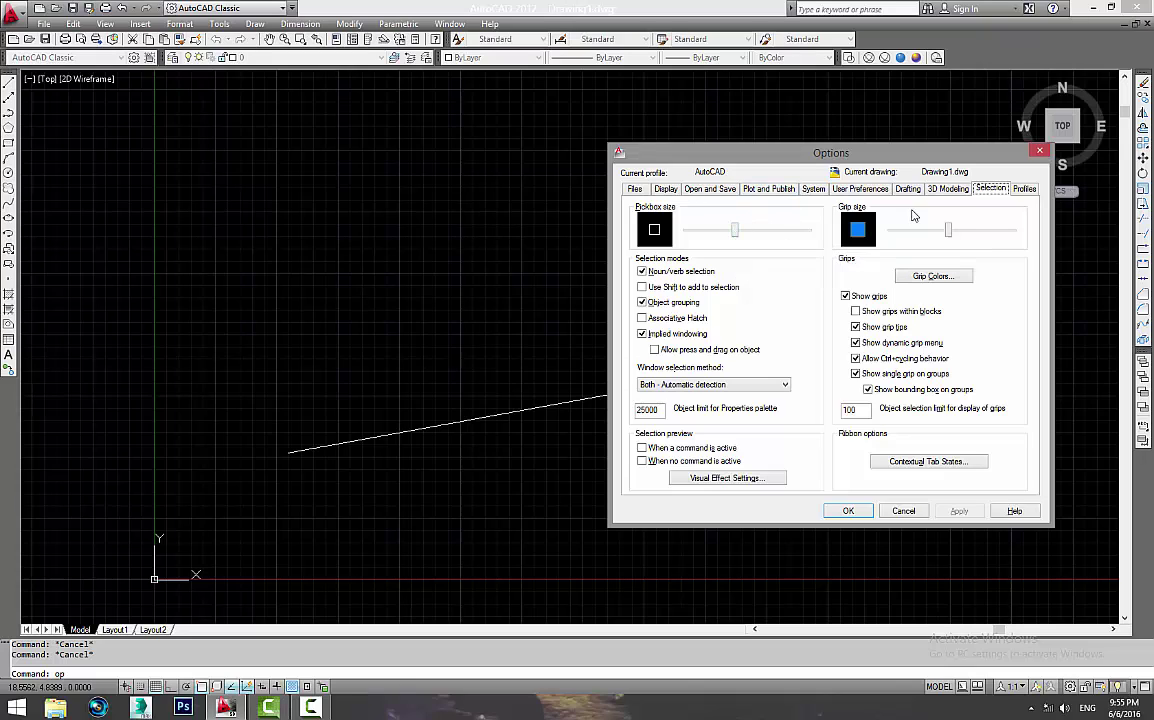
pyautogui.click(1024, 189)
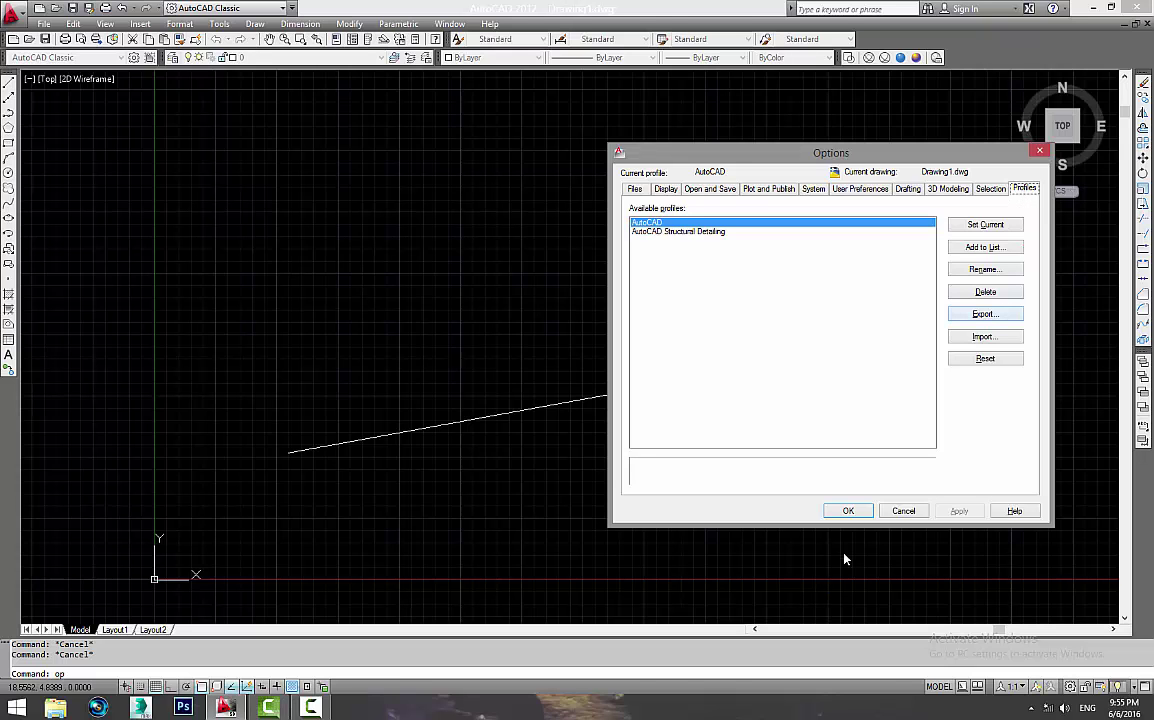
# Step: Close the settings and erase the sloped line from the drawing
pyautogui.click(848, 511)
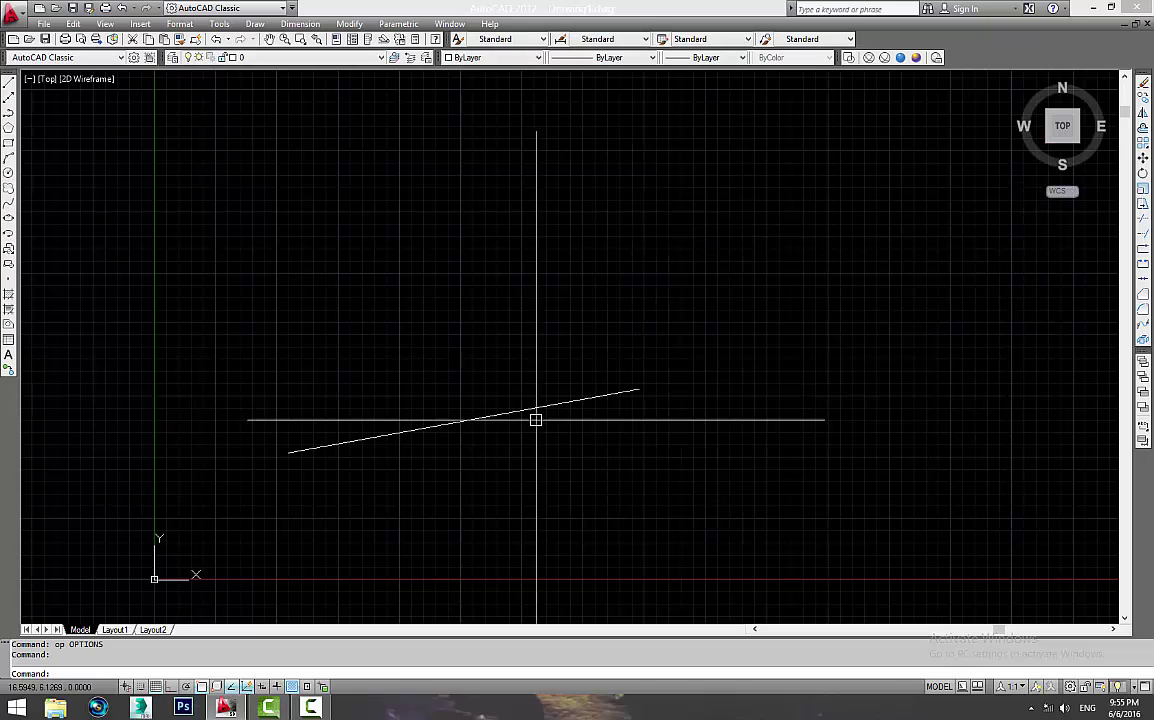
pyautogui.moveTo(518, 487); pyautogui.dragTo(560, 420)
pyautogui.write('e')
pyautogui.press('Return')
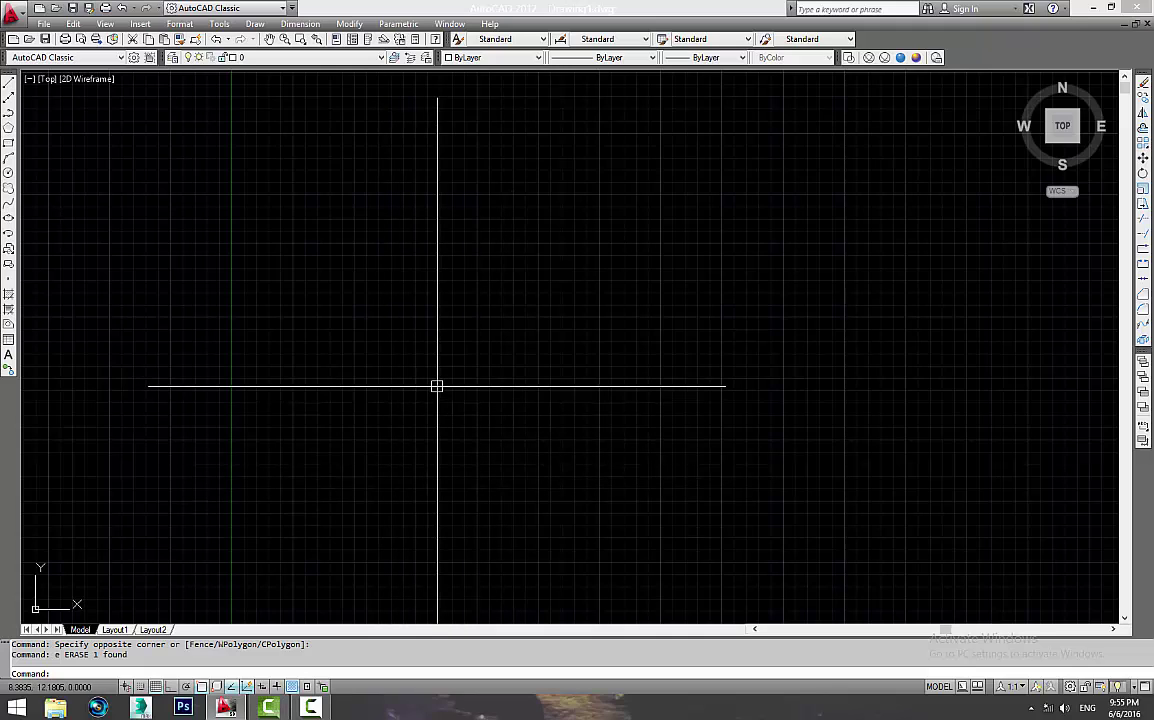
pyautogui.click(550, 308)
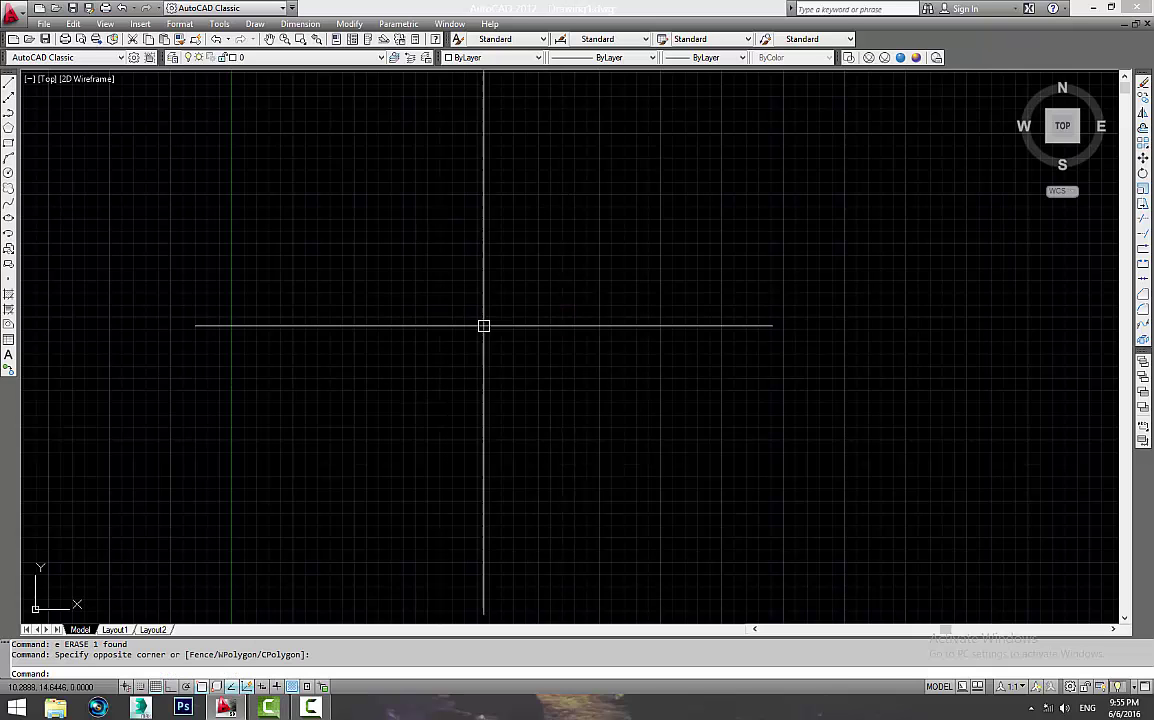
pyautogui.click(484, 324)
pyautogui.press('Escape')
# Step: Cancel the unfinished horizontal 1000-unit line and open Drawing Units with UN
pyautogui.moveTo(464, 438); pyautogui.dragTo(479, 425, button='middle')
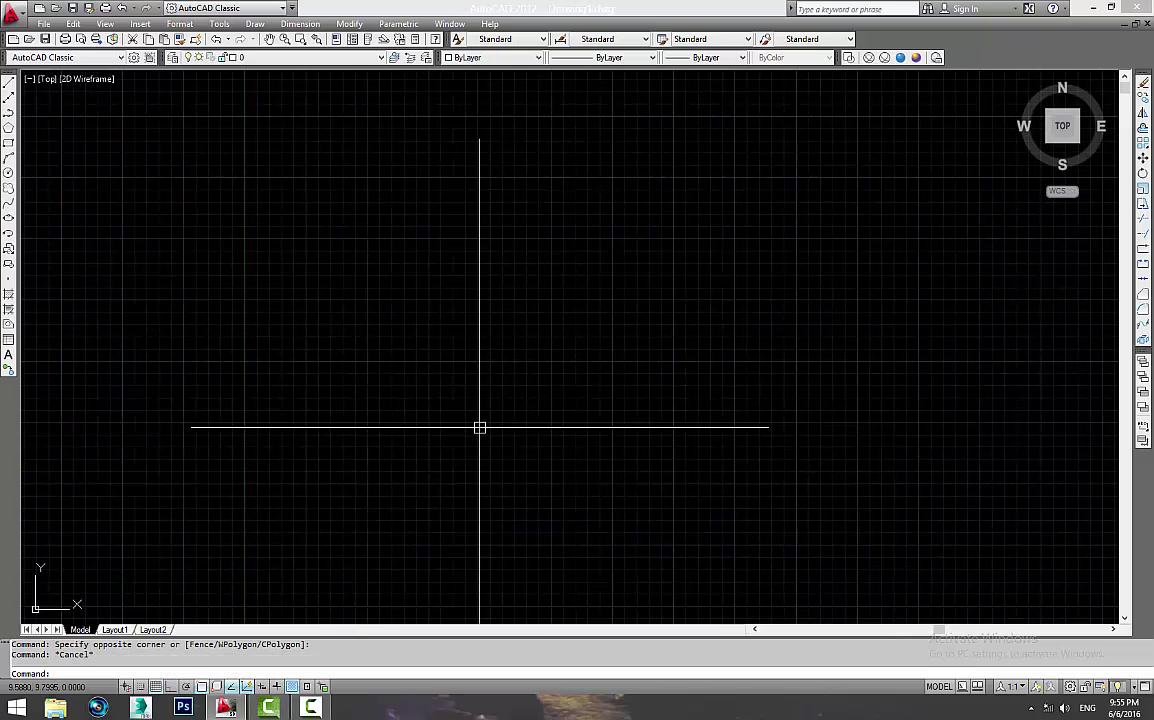
pyautogui.write('l')
pyautogui.press('Return')
pyautogui.click(293, 423)
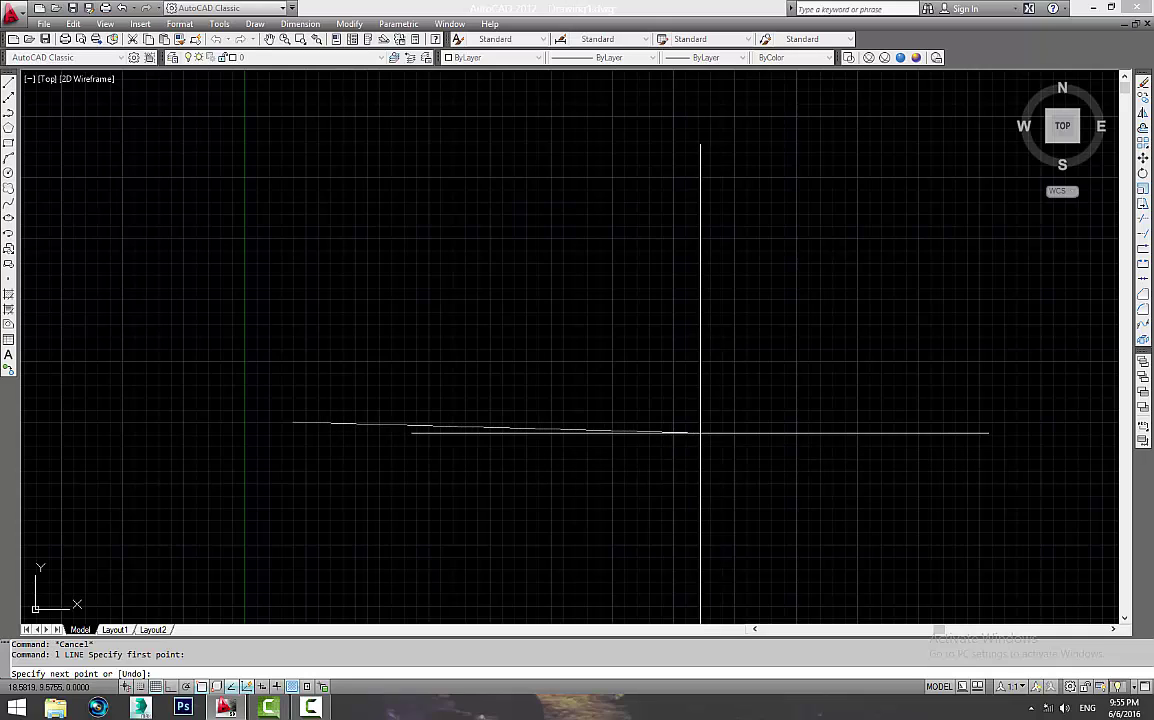
pyautogui.press('F8')
pyautogui.write('1')
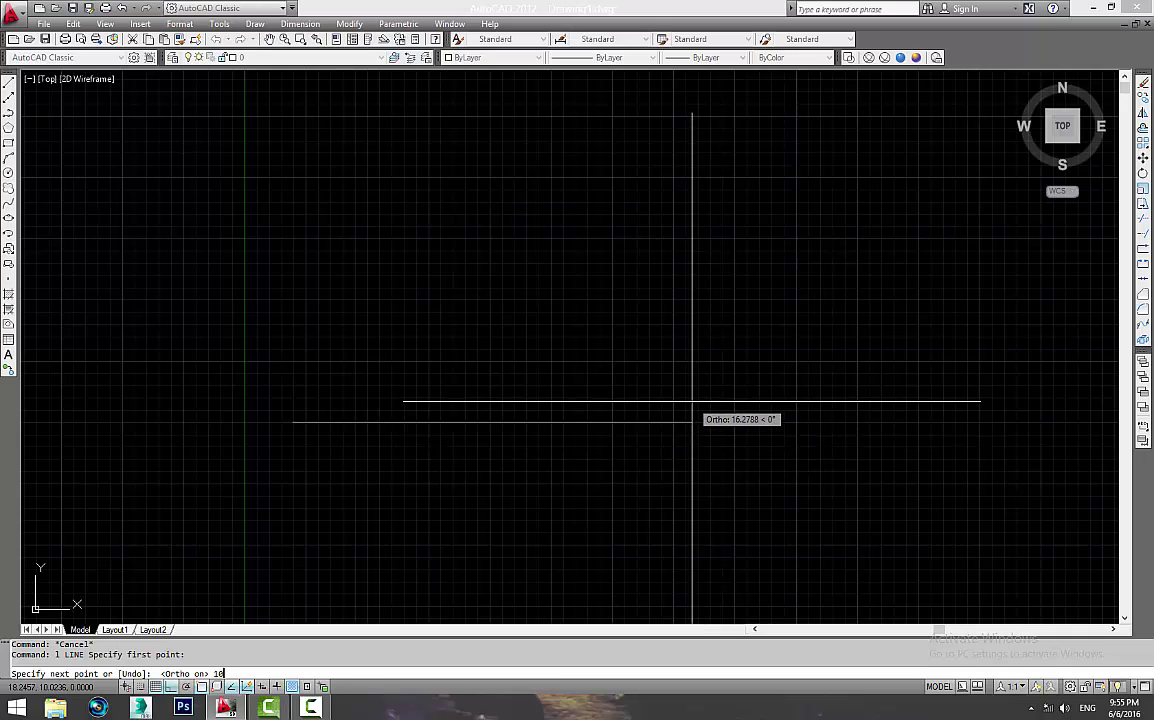
pyautogui.write('00')
pyautogui.press('Escape')
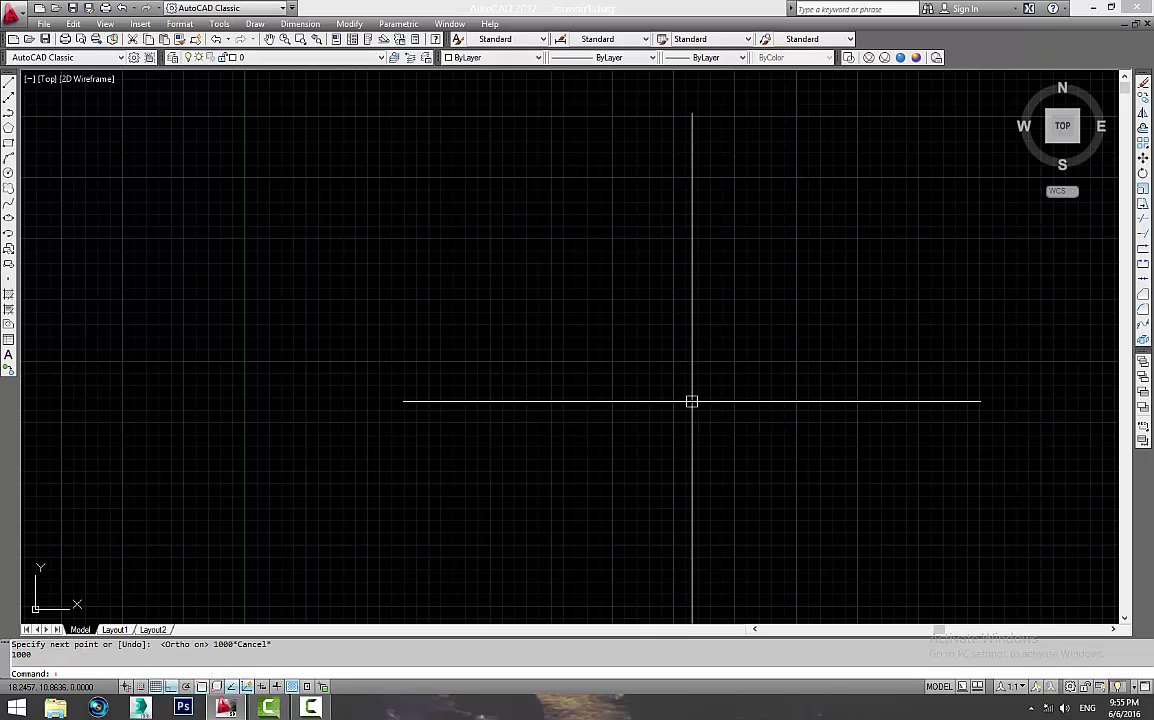
pyautogui.write('n')
pyautogui.press('Return')
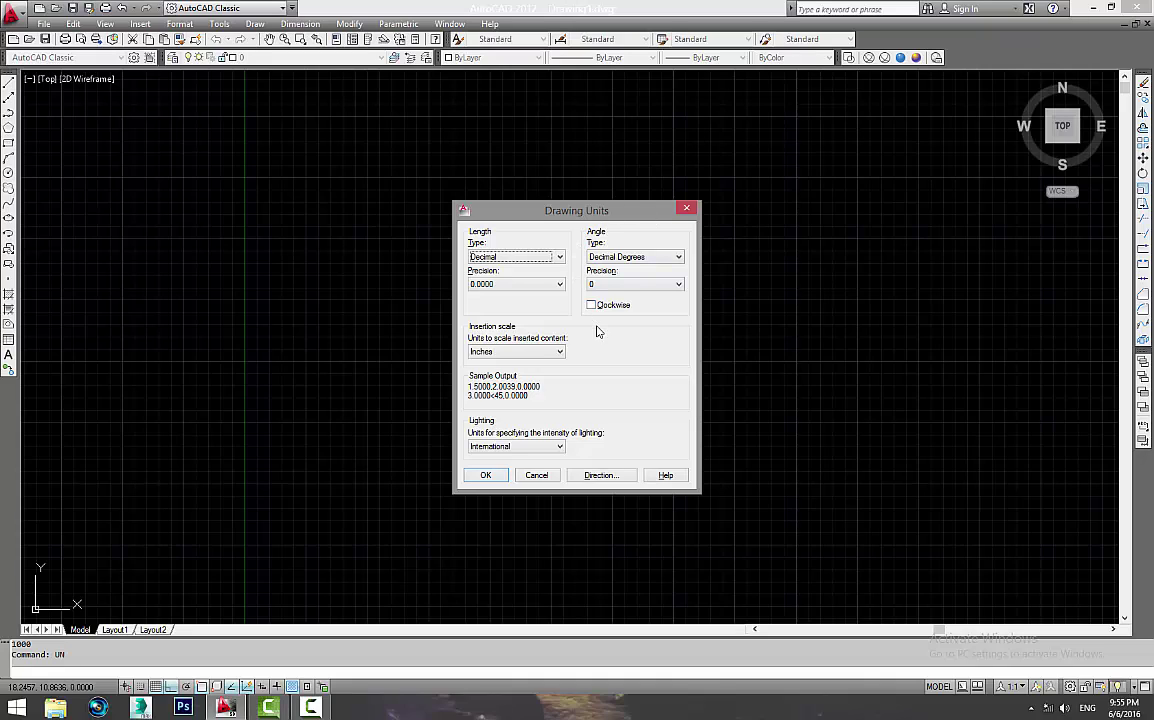
# Step: Set the Drawing Units insertion scale to Millimeters and confirm with OK
pyautogui.click(508, 352)
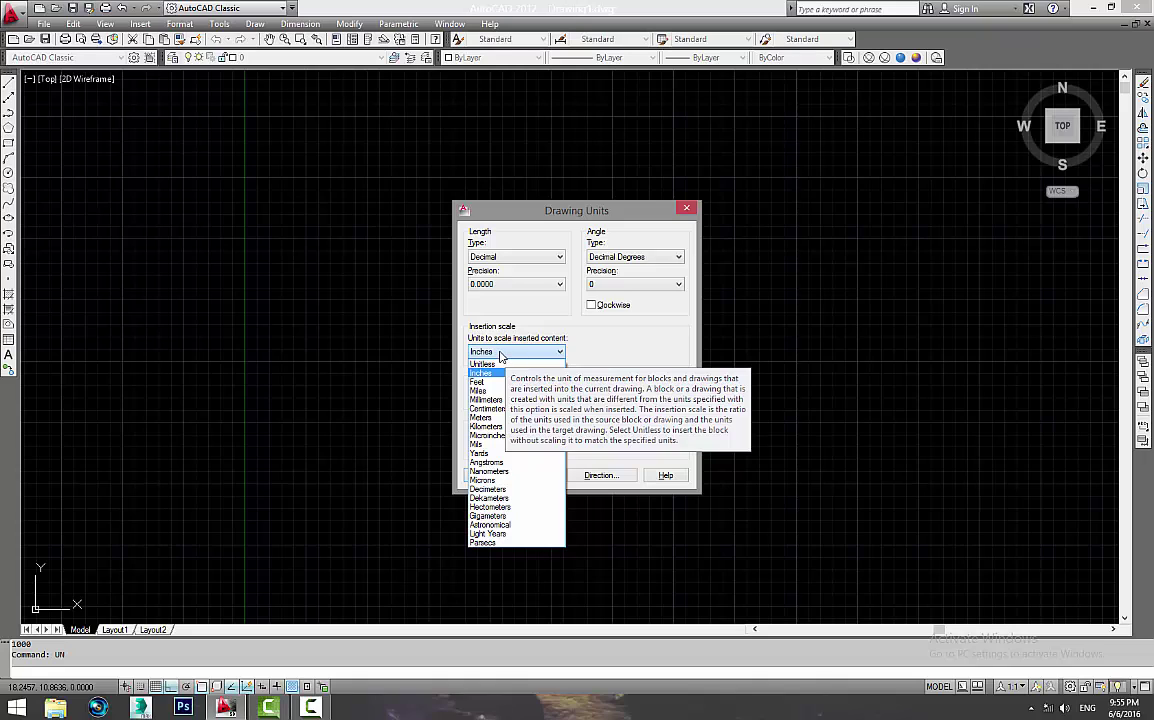
pyautogui.click(487, 399)
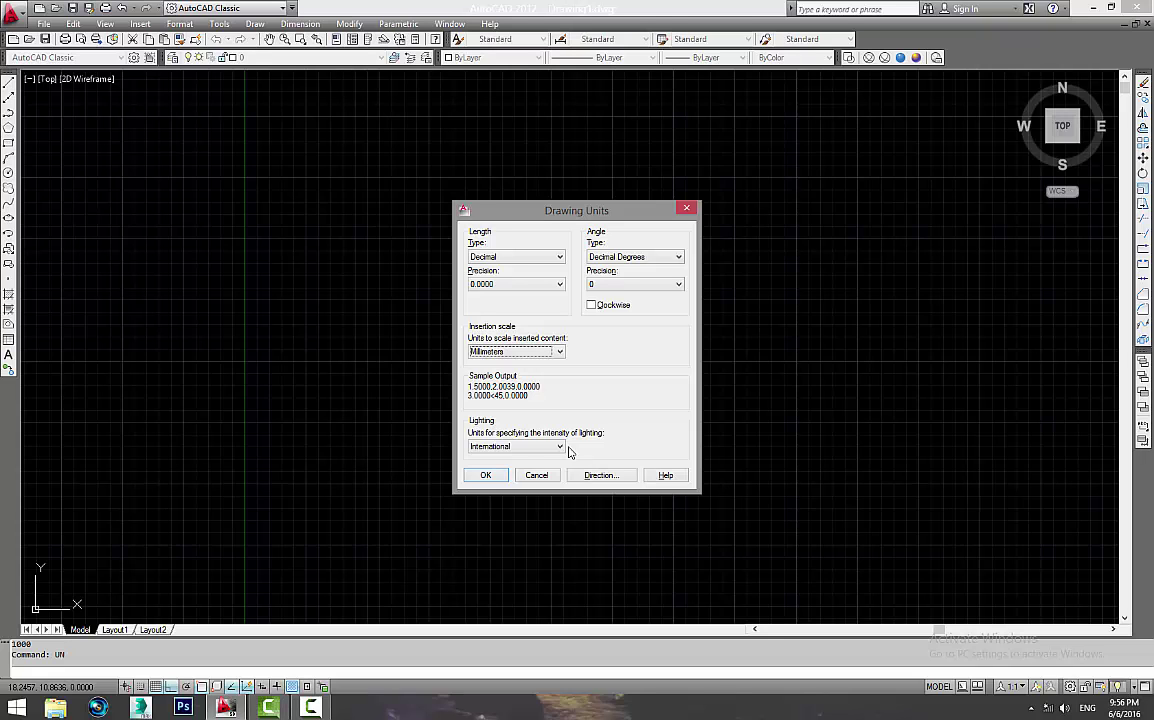
pyautogui.click(484, 475)
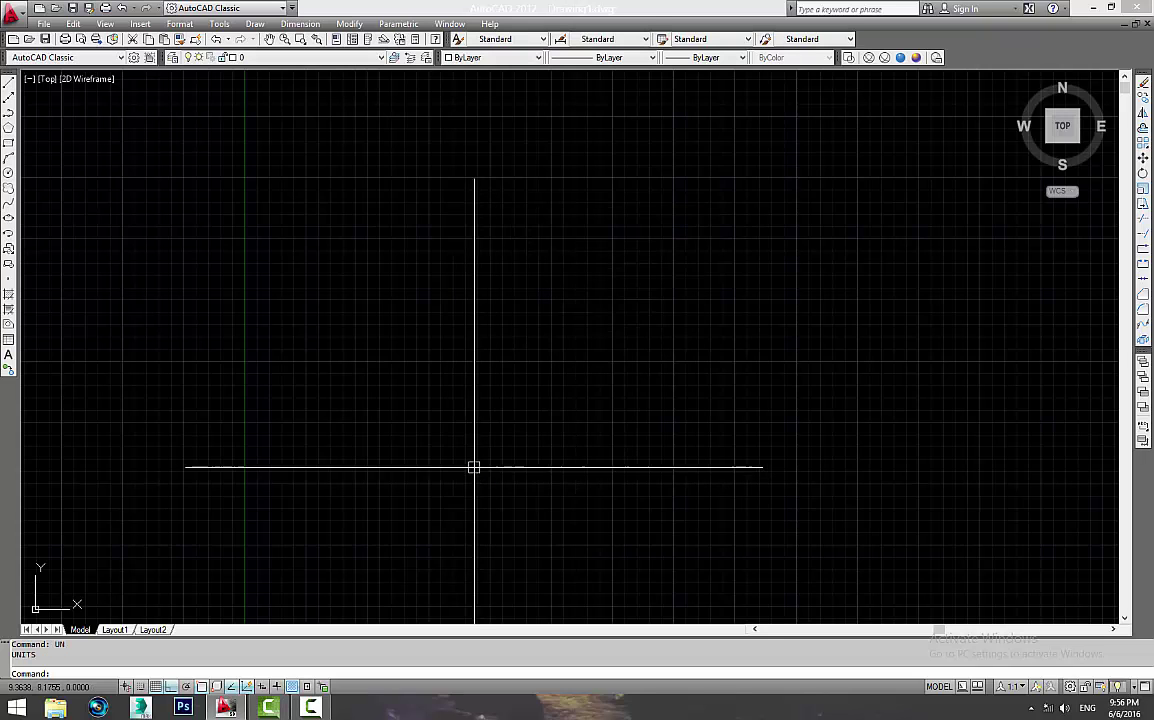
pyautogui.press('Escape')
pyautogui.press('Escape')
pyautogui.moveTo(554, 415); pyautogui.dragTo(429, 377, button='middle')
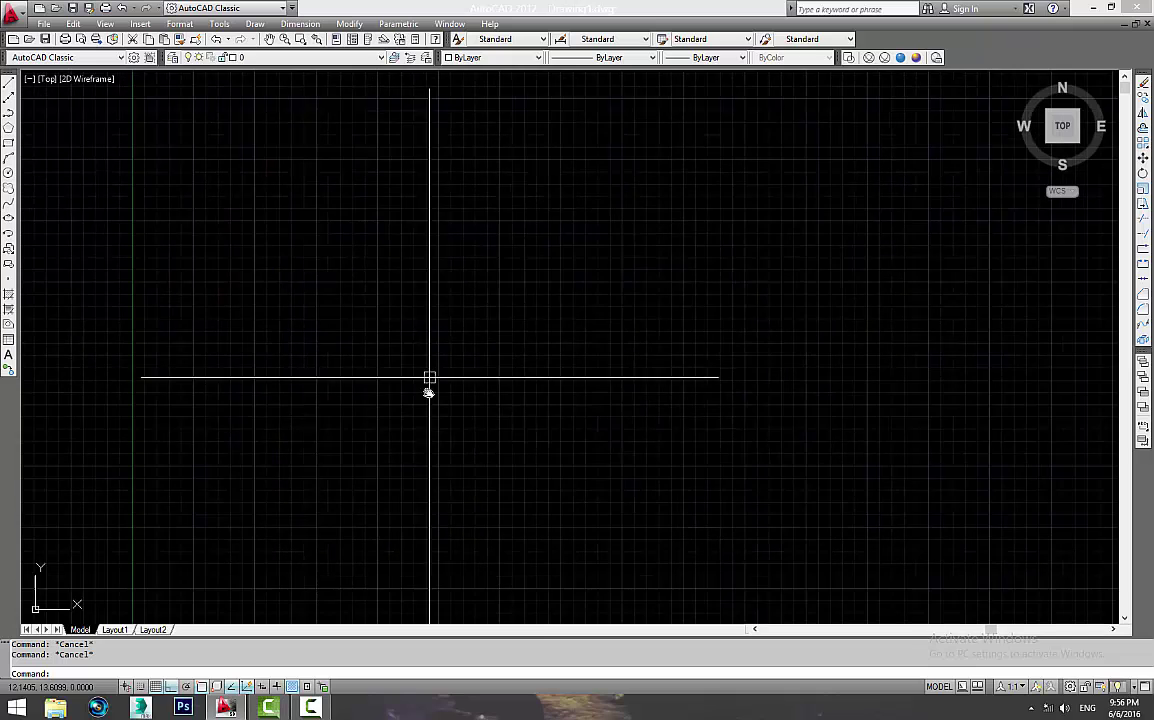
pyautogui.click(307, 456)
pyautogui.moveTo(332, 446)
pyautogui.mouseDown(button='middle')
pyautogui.moveTo(80, 622)
pyautogui.moveTo(75, 602)
pyautogui.mouseUp(button='middle')
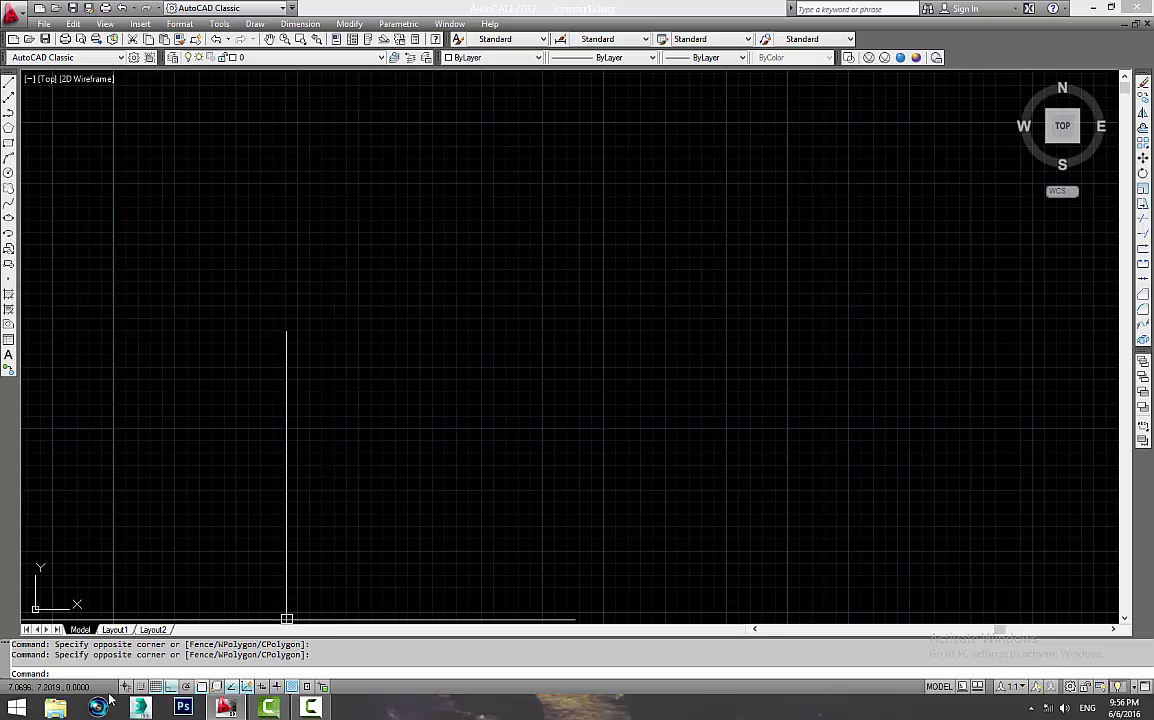
# Step: Open Villa Floor Plan.dwg from D:\Exercise using File Explorer
pyautogui.click(56, 707)
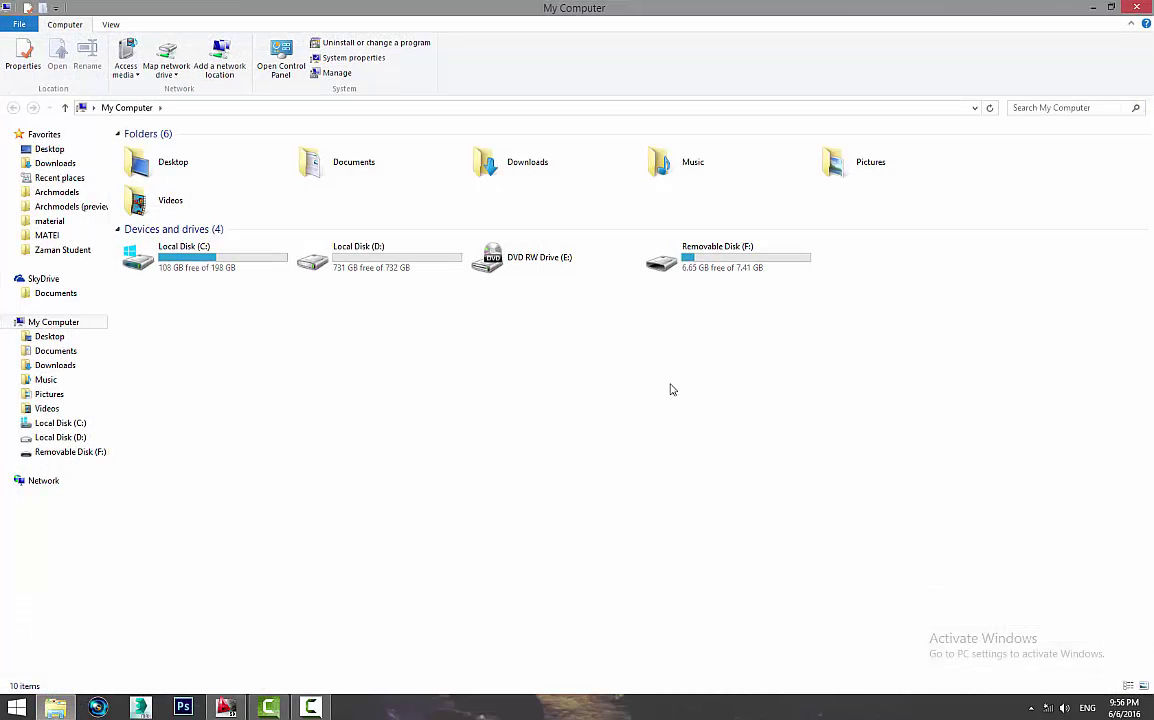
pyautogui.click(47, 440)
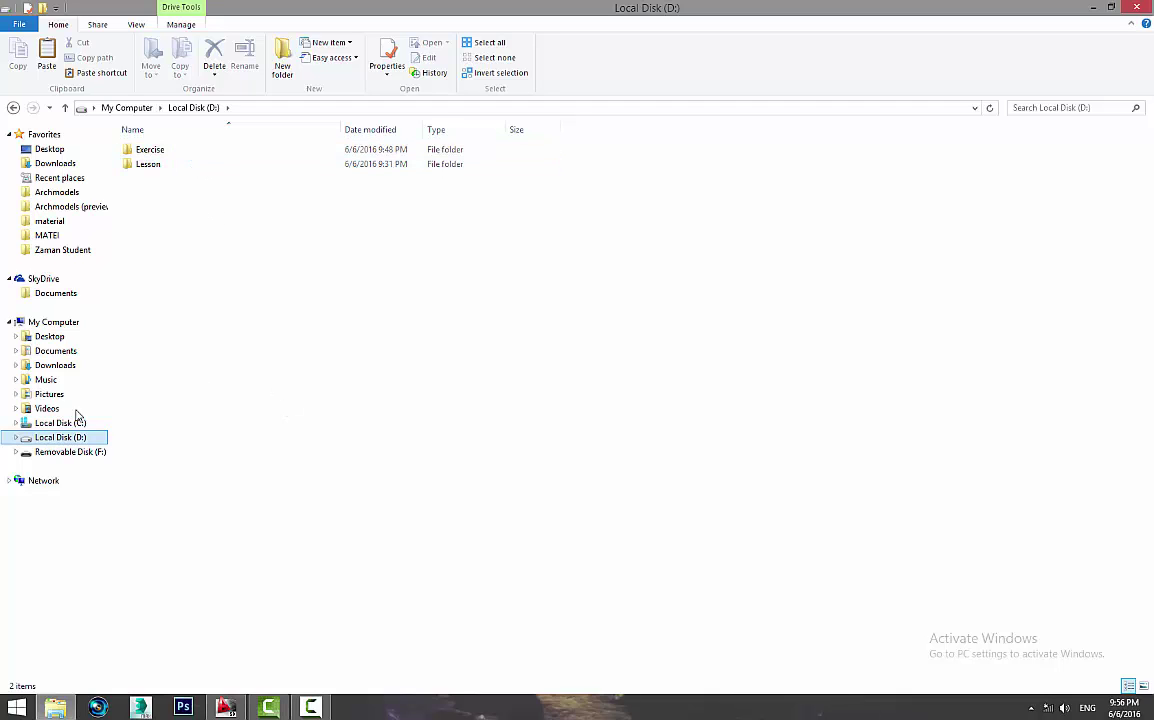
pyautogui.click(54, 322)
pyautogui.click(173, 155)
pyautogui.keyDown('shift'); pyautogui.click(167, 165); pyautogui.keyUp('shift')
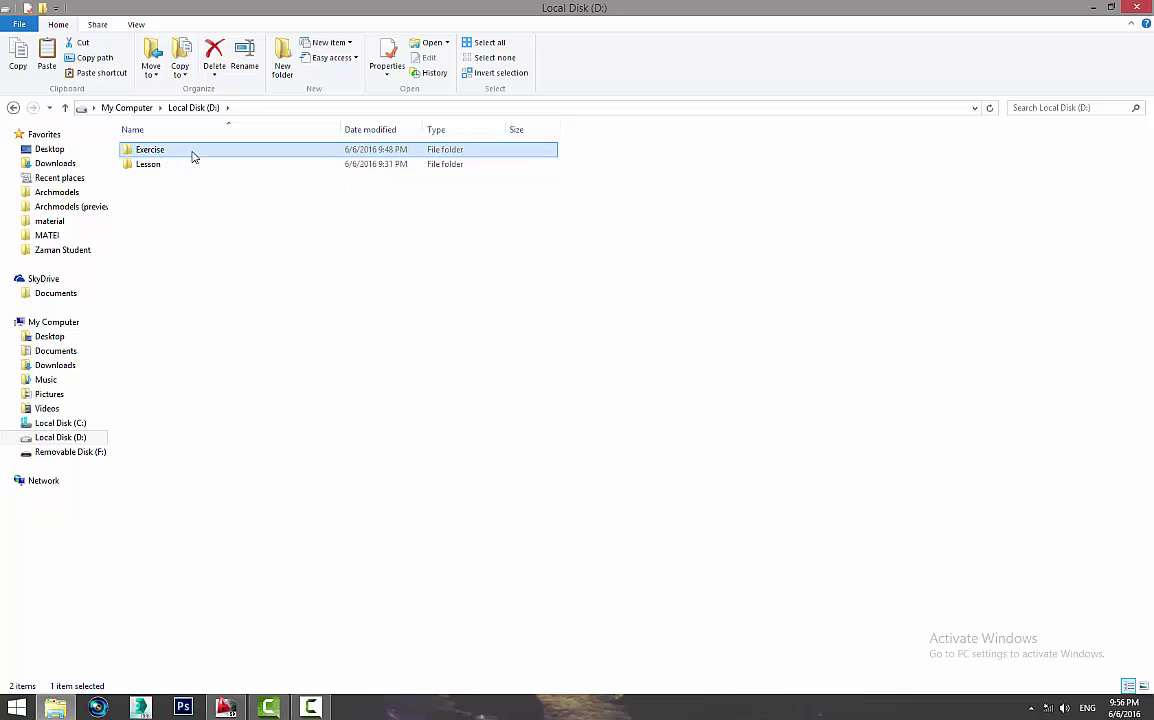
pyautogui.doubleClick(193, 156)
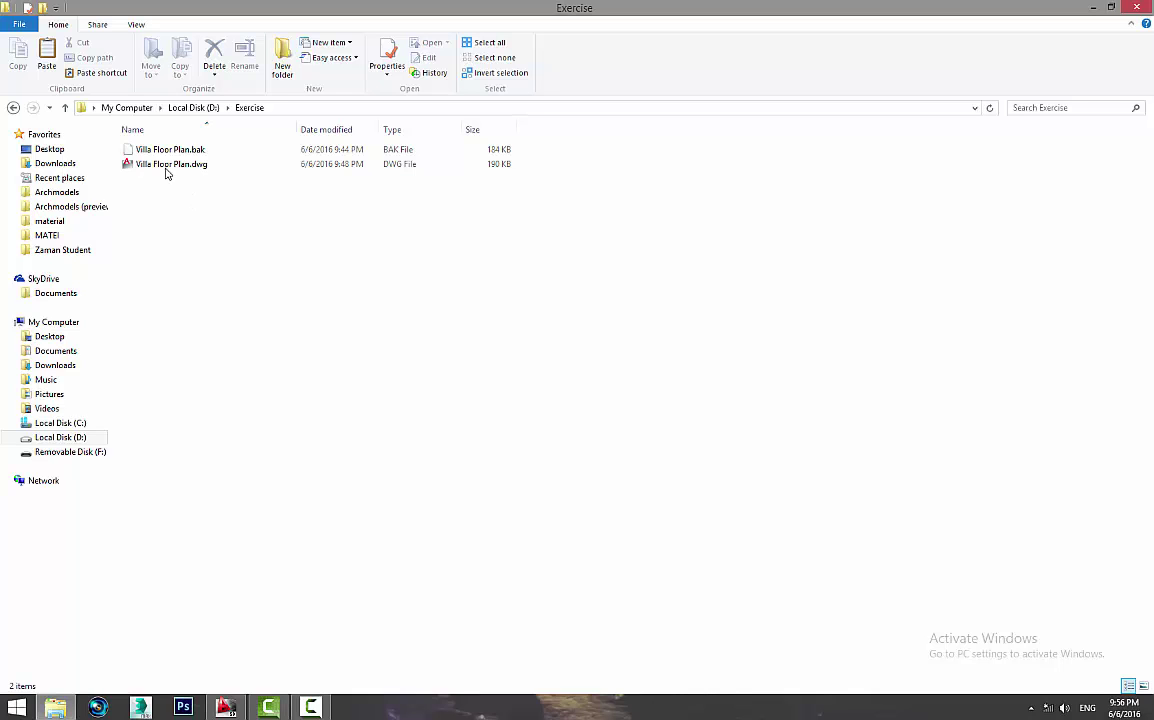
pyautogui.doubleClick(157, 166)
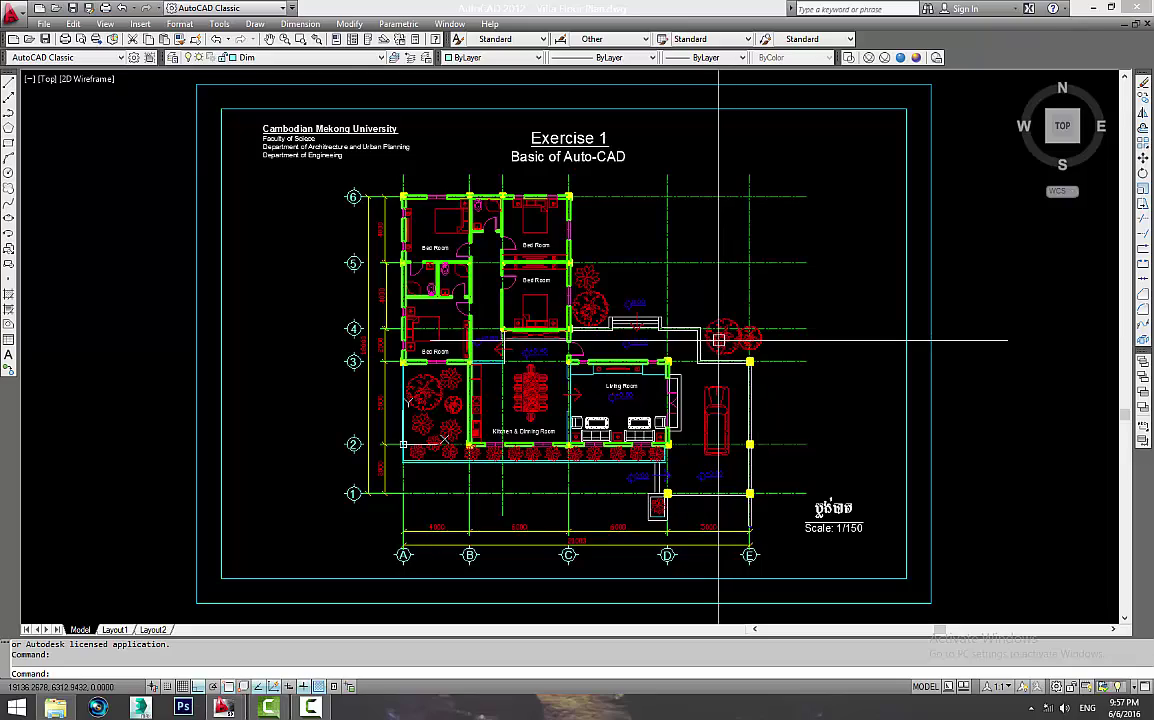
pyautogui.scroll(5, 266, 425)
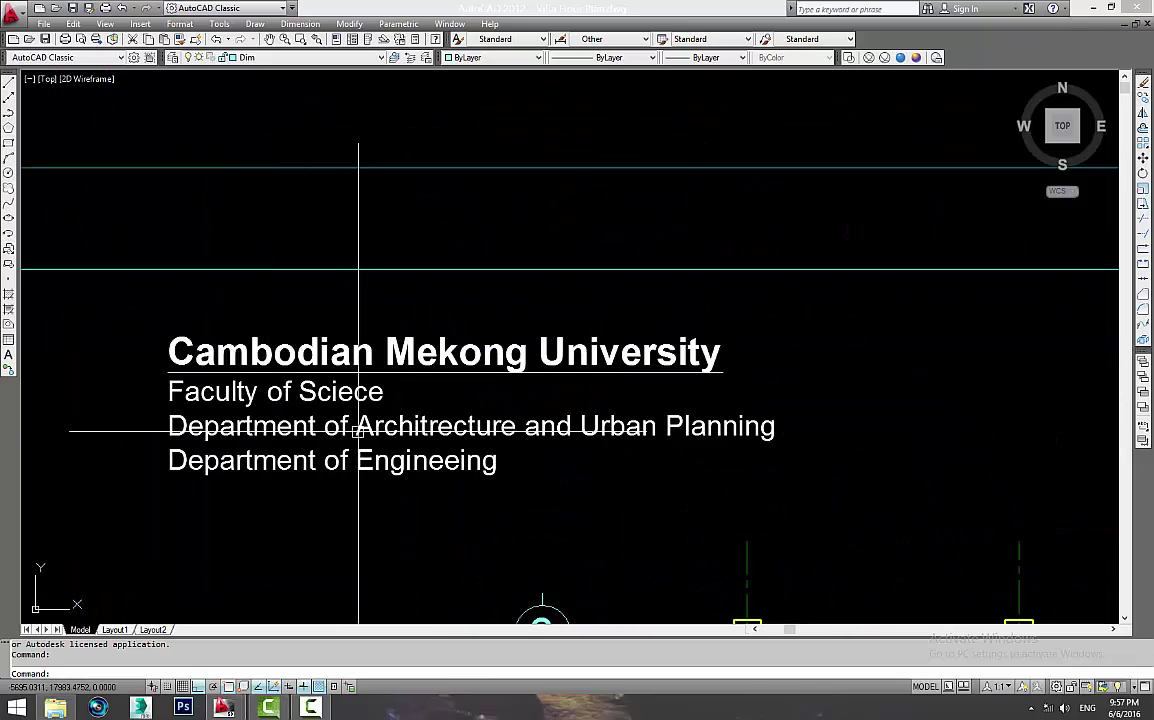
pyautogui.scroll(-2, 564, 505)
pyautogui.moveTo(564, 505); pyautogui.dragTo(541, 453, button='middle')
pyautogui.scroll(-3, 631, 600)
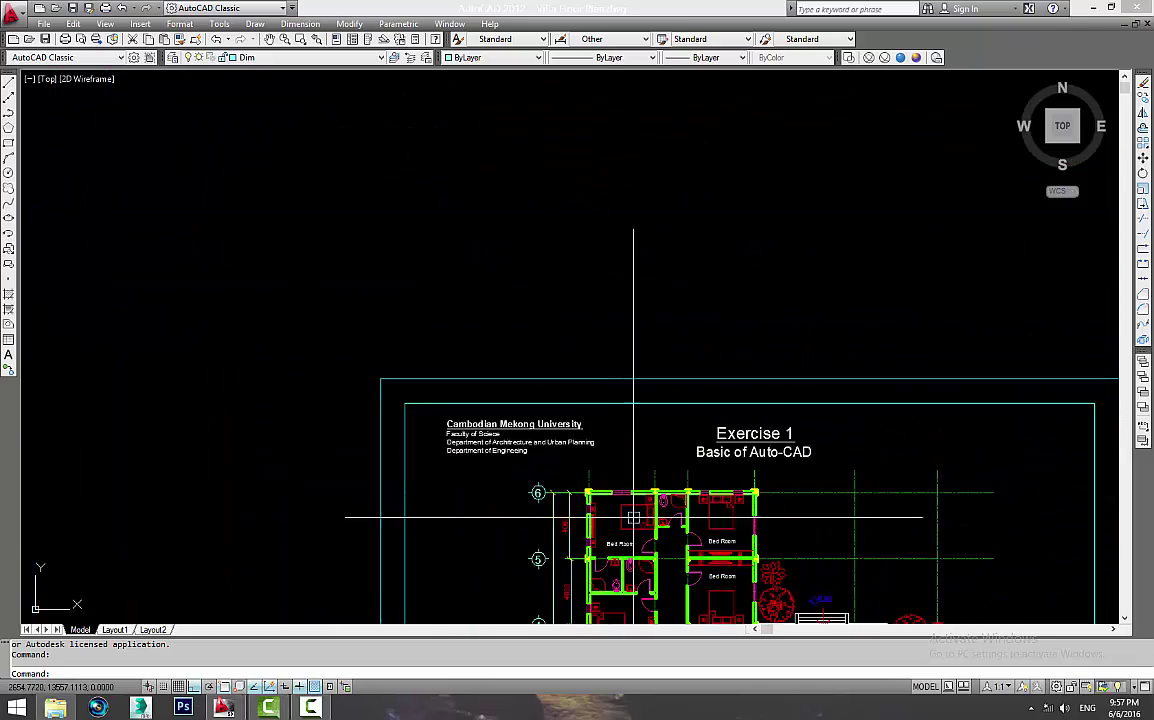
pyautogui.scroll(-1, 360, 311)
pyautogui.moveTo(360, 311); pyautogui.dragTo(388, 212, button='middle')
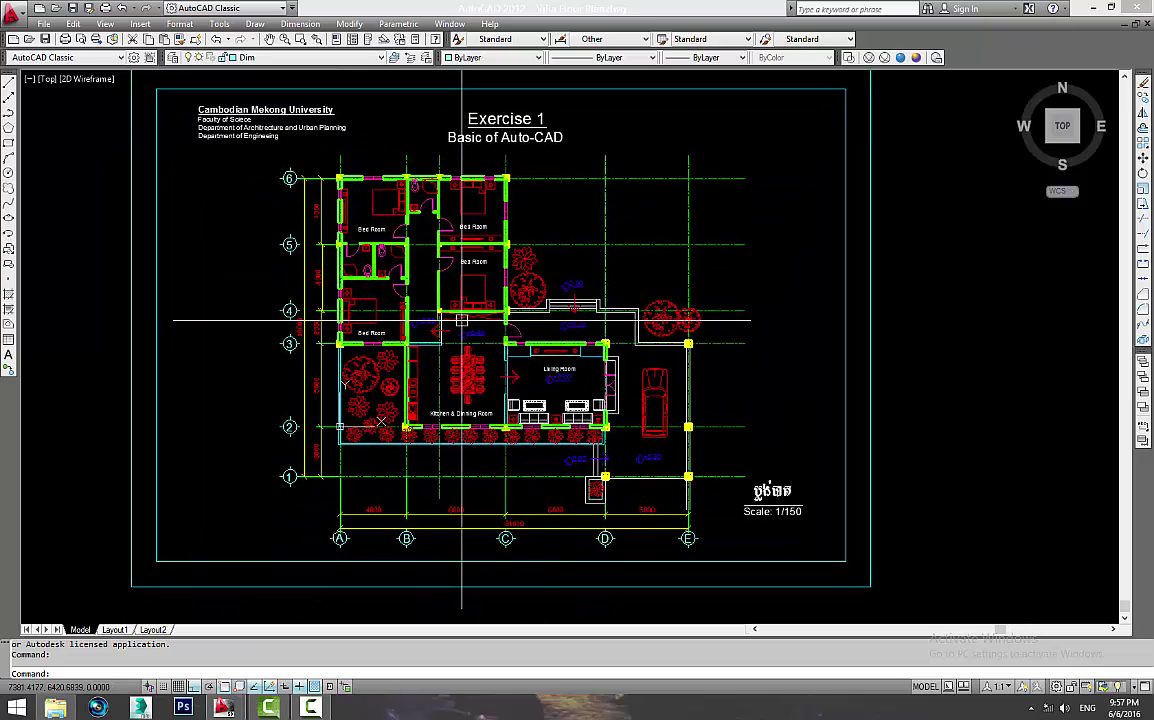
pyautogui.moveTo(461, 320); pyautogui.dragTo(463, 290, button='middle')
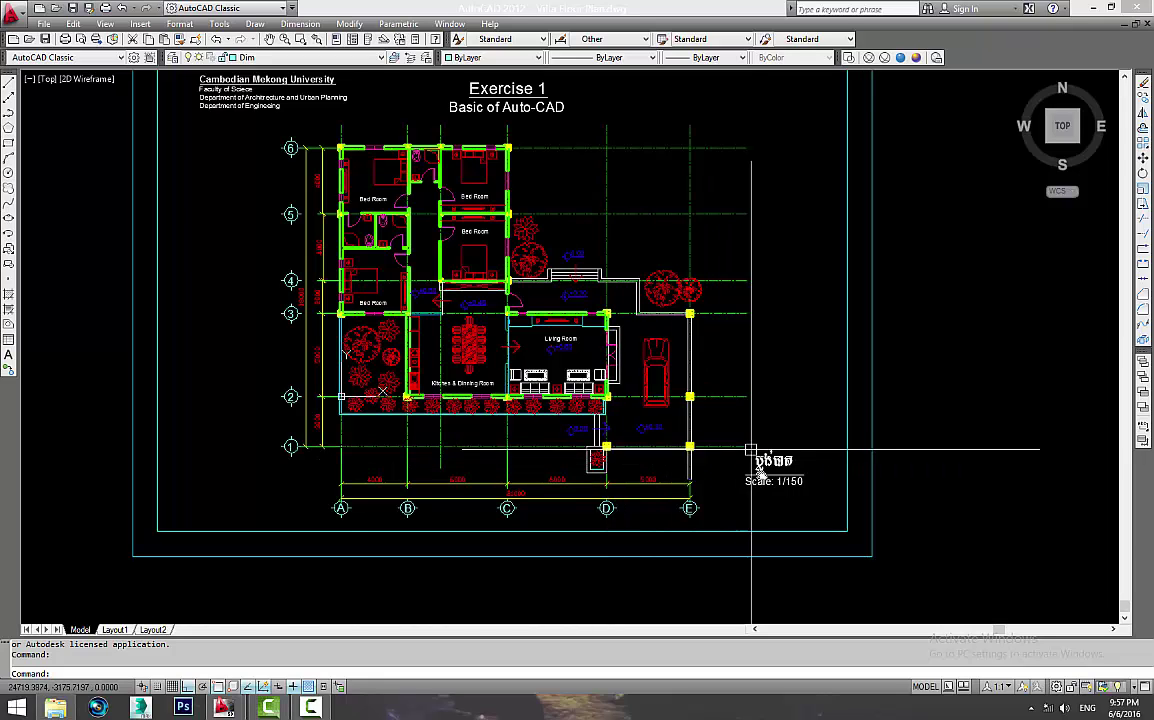
pyautogui.moveTo(747, 450); pyautogui.dragTo(750, 513, button='middle')
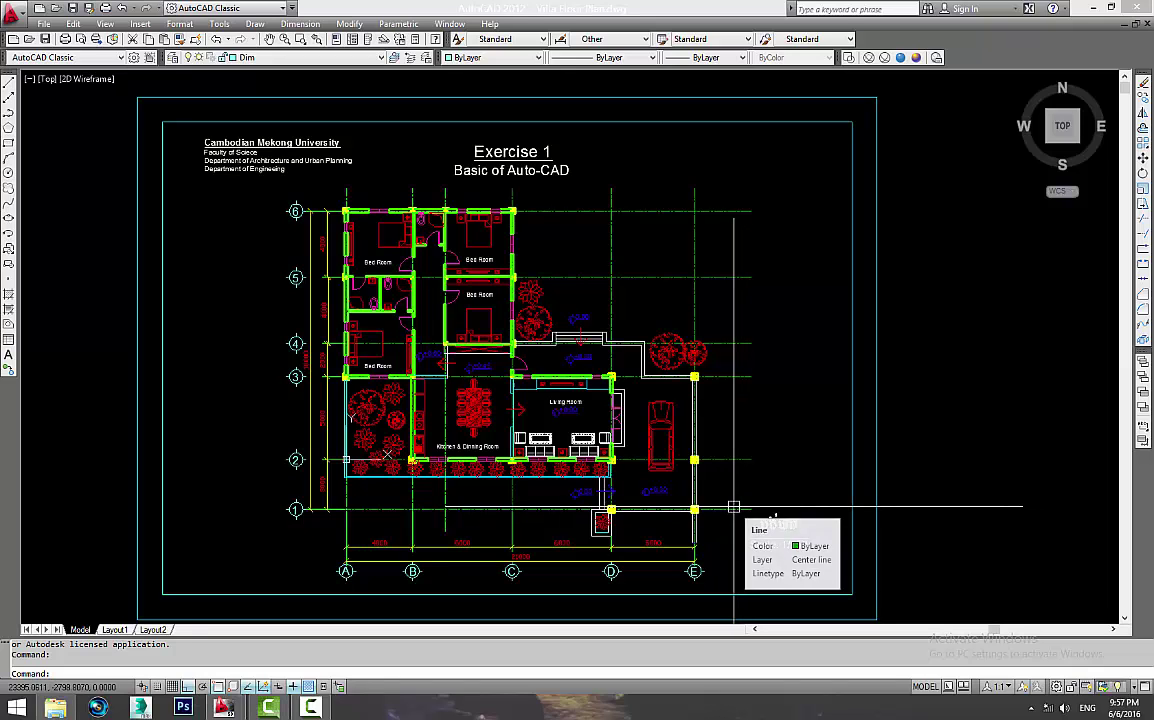
pyautogui.moveTo(550, 411); pyautogui.dragTo(597, 431, button='middle')
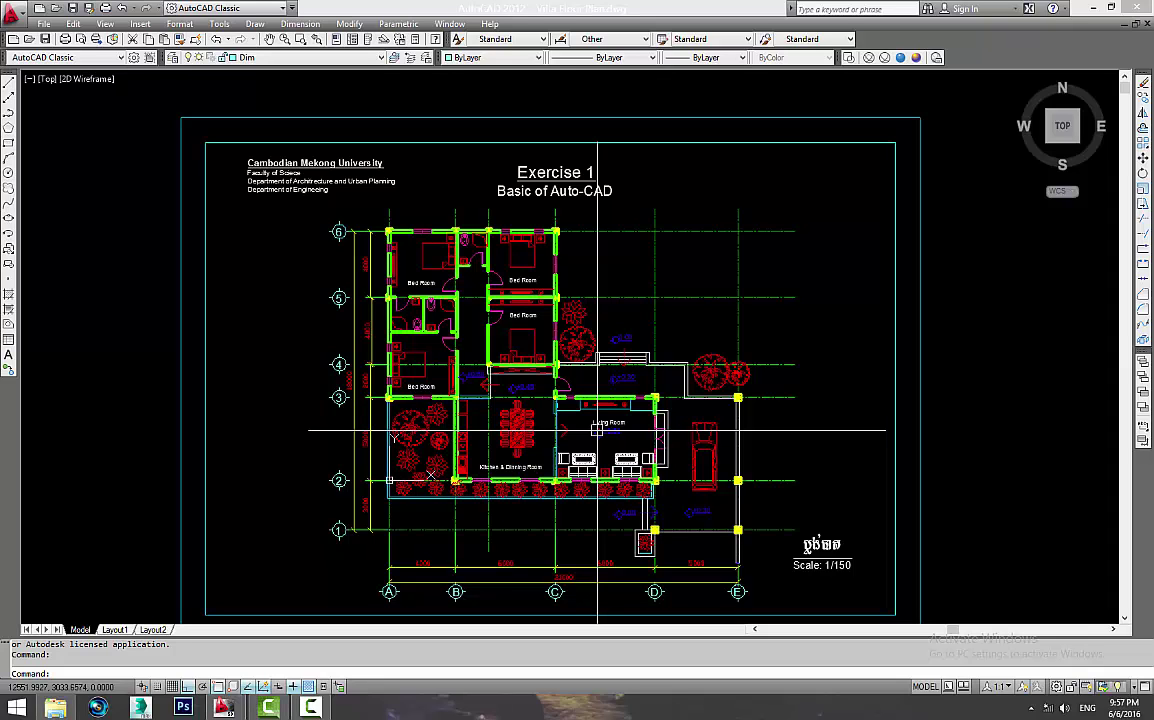
pyautogui.moveTo(576, 438)
pyautogui.mouseDown(button='middle')
pyautogui.moveTo(446, 424)
pyautogui.moveTo(555, 407)
pyautogui.mouseUp(button='middle')
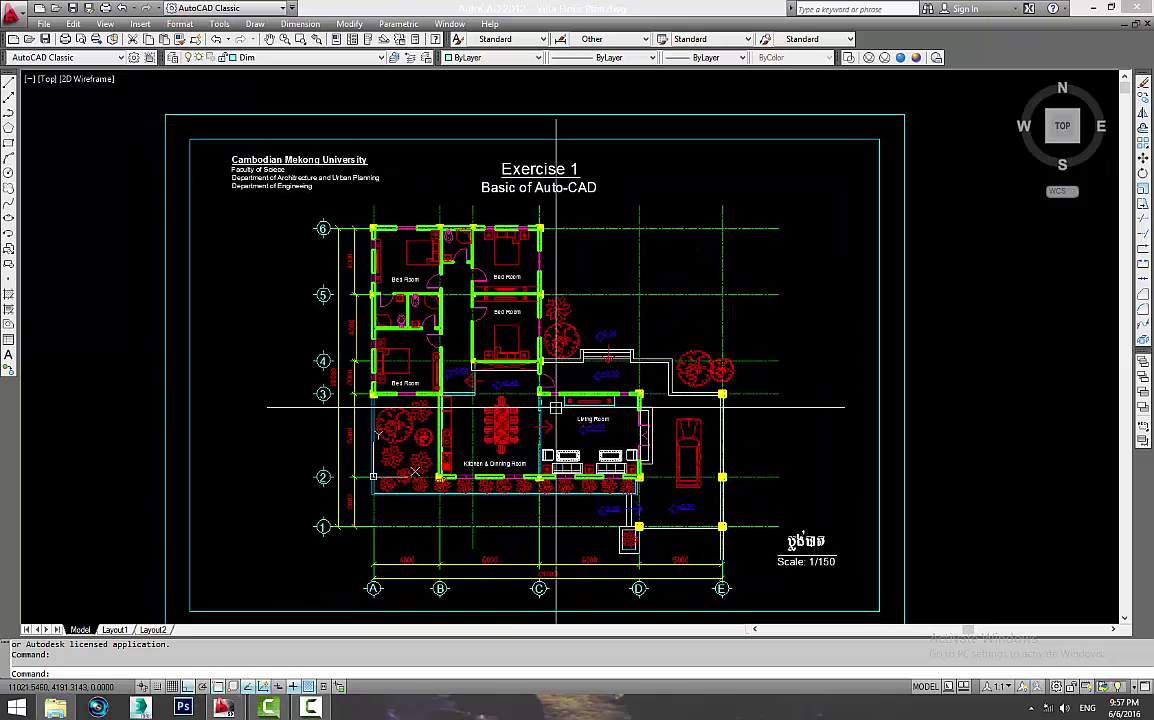
pyautogui.scroll(3, 547, 424)
pyautogui.moveTo(422, 373)
pyautogui.mouseDown(button='middle')
pyautogui.moveTo(484, 567)
pyautogui.moveTo(471, 477)
pyautogui.moveTo(407, 384)
pyautogui.mouseUp(button='middle')
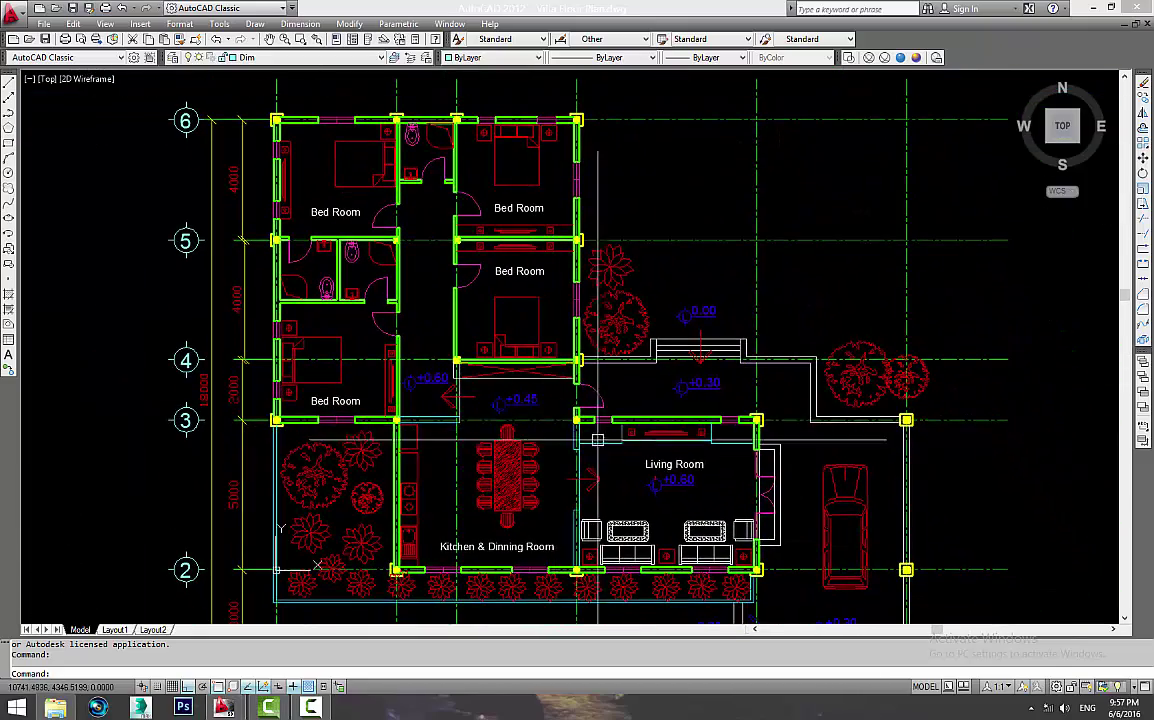
pyautogui.moveTo(597, 440)
pyautogui.mouseDown(button='middle')
pyautogui.moveTo(605, 400)
pyautogui.moveTo(627, 385)
pyautogui.mouseUp(button='middle')
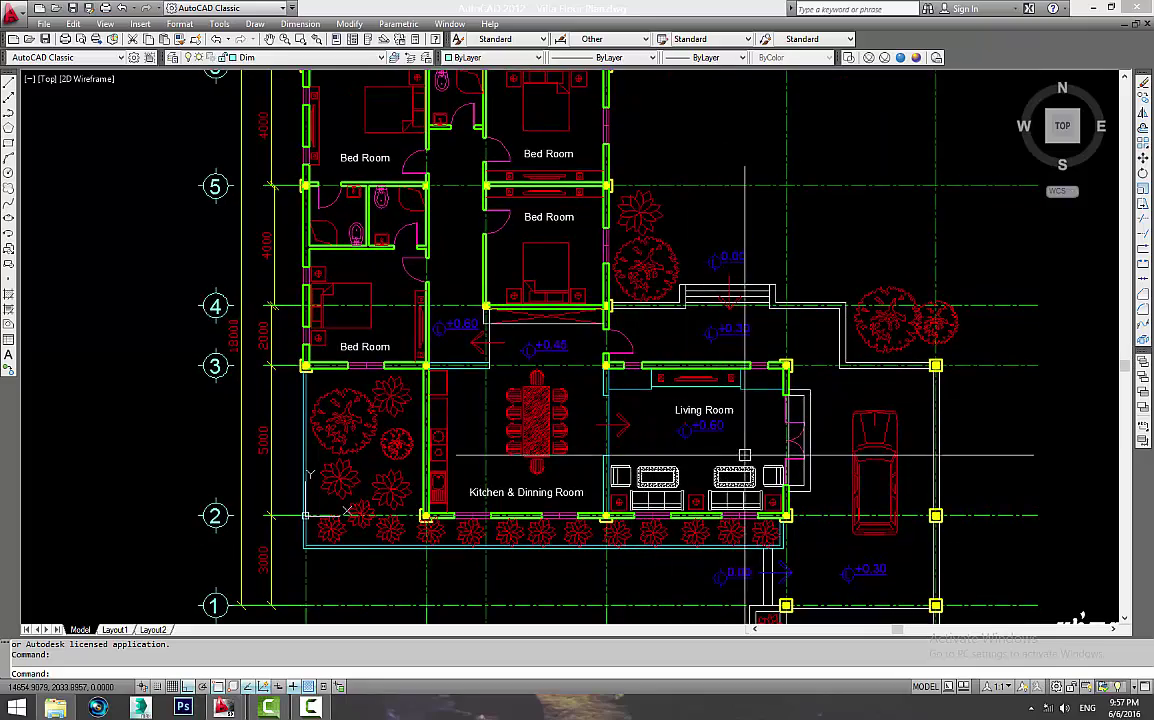
pyautogui.scroll(-2, 744, 455)
pyautogui.scroll(5, 613, 494)
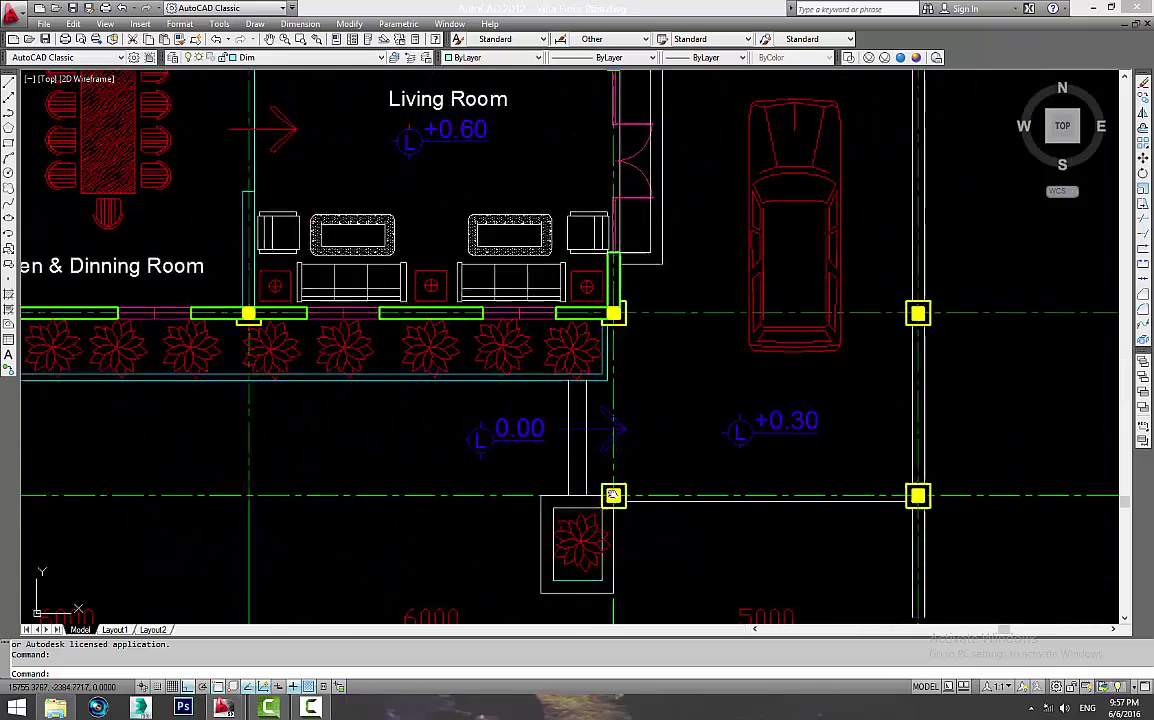
pyautogui.scroll(-2, 613, 494)
pyautogui.moveTo(169, 407); pyautogui.dragTo(69, 340, button='middle')
pyautogui.scroll(-2, 638, 426)
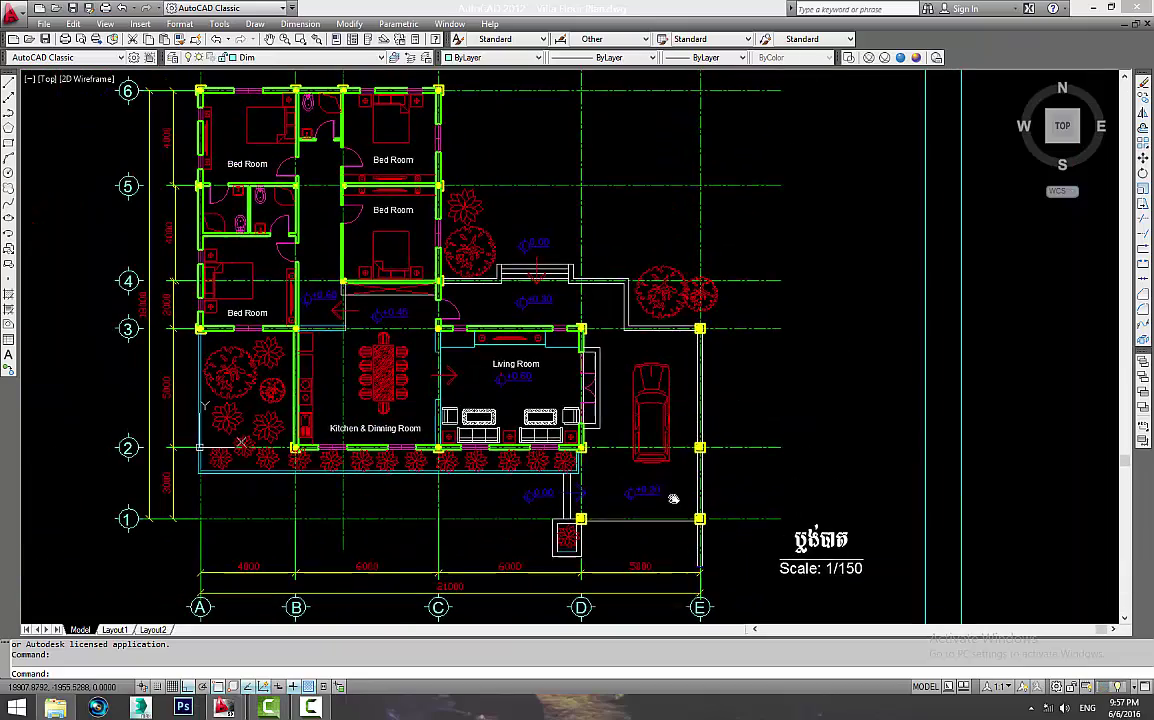
pyautogui.moveTo(675, 502)
pyautogui.mouseDown(button='middle')
pyautogui.moveTo(719, 486)
pyautogui.moveTo(731, 496)
pyautogui.moveTo(739, 439)
pyautogui.mouseUp(button='middle')
pyautogui.moveTo(990, 395); pyautogui.dragTo(472, 560)
pyautogui.moveTo(823, 472); pyautogui.dragTo(831, 510, button='middle')
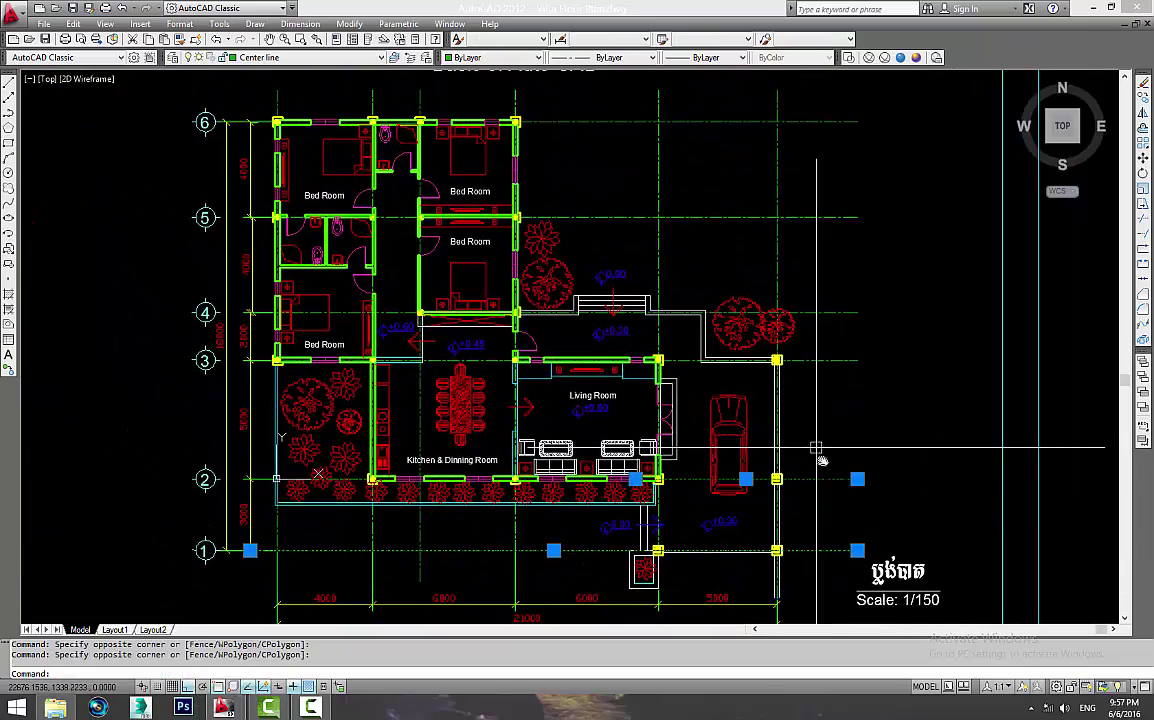
pyautogui.moveTo(814, 457); pyautogui.dragTo(824, 489, button='middle')
pyautogui.press('Escape')
pyautogui.moveTo(769, 288); pyautogui.dragTo(731, 425)
pyautogui.scroll(3, 820, 322)
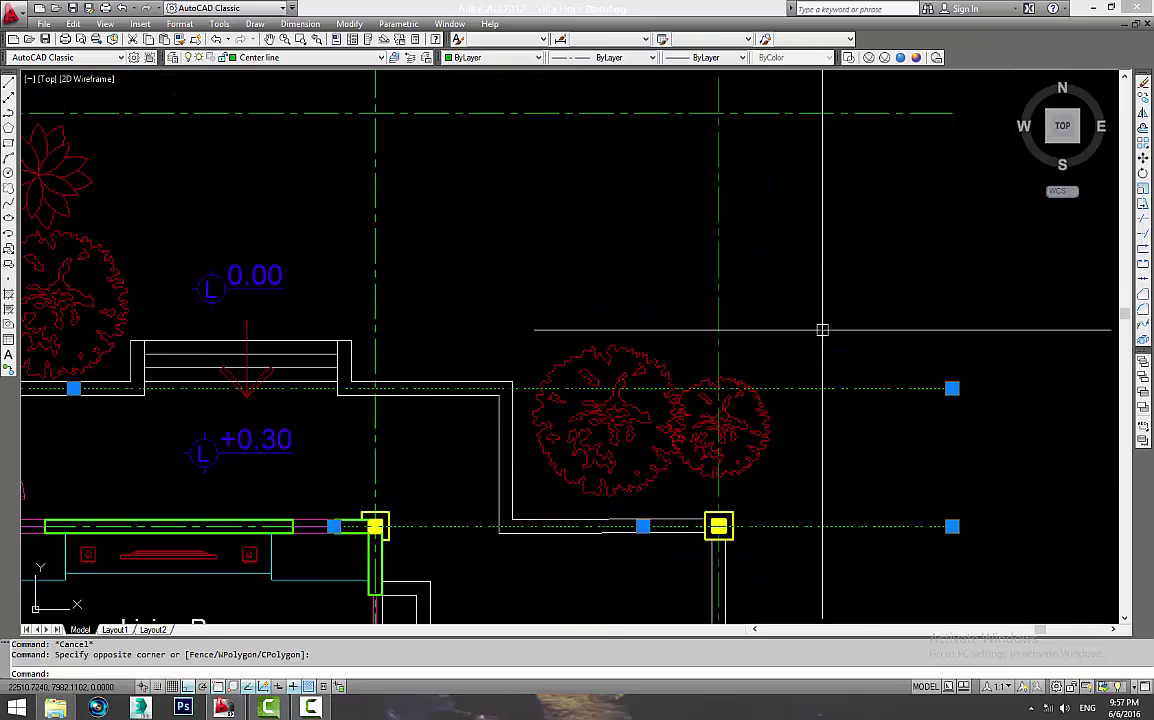
pyautogui.scroll(2, 820, 330)
pyautogui.press('Escape')
pyautogui.moveTo(837, 392); pyautogui.dragTo(819, 428)
pyautogui.scroll(-3, 765, 364)
pyautogui.moveTo(765, 364); pyautogui.dragTo(817, 536, button='middle')
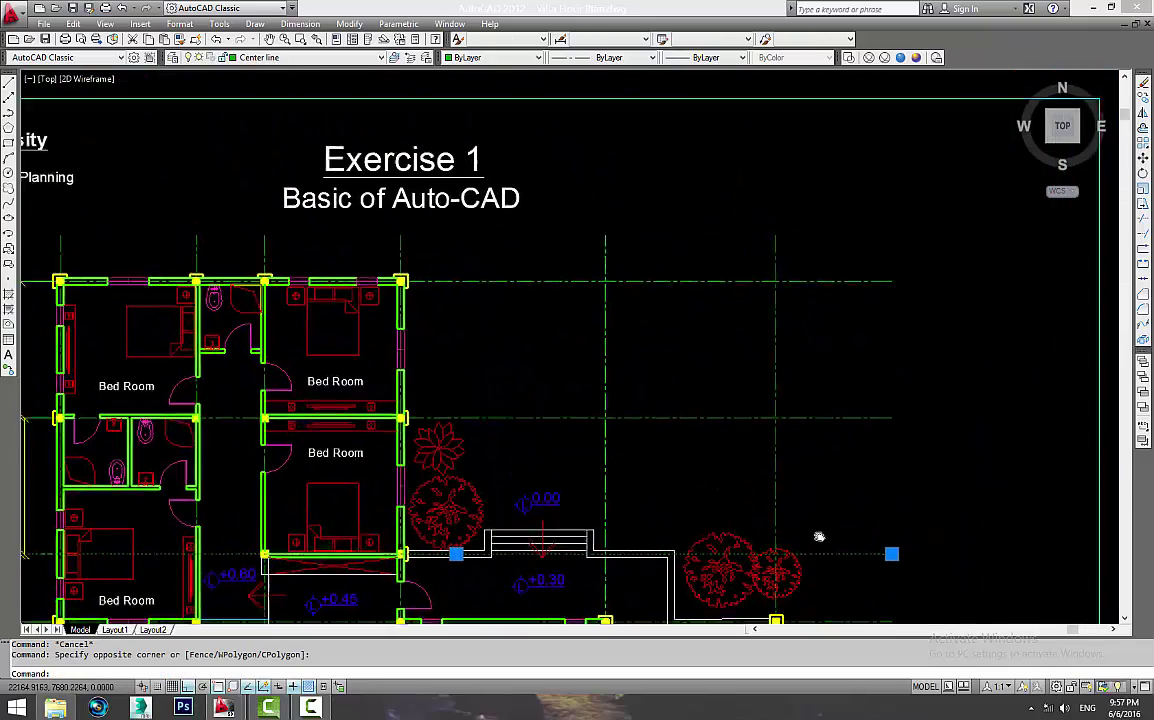
pyautogui.press('Escape')
pyautogui.moveTo(768, 479); pyautogui.dragTo(866, 423, button='middle')
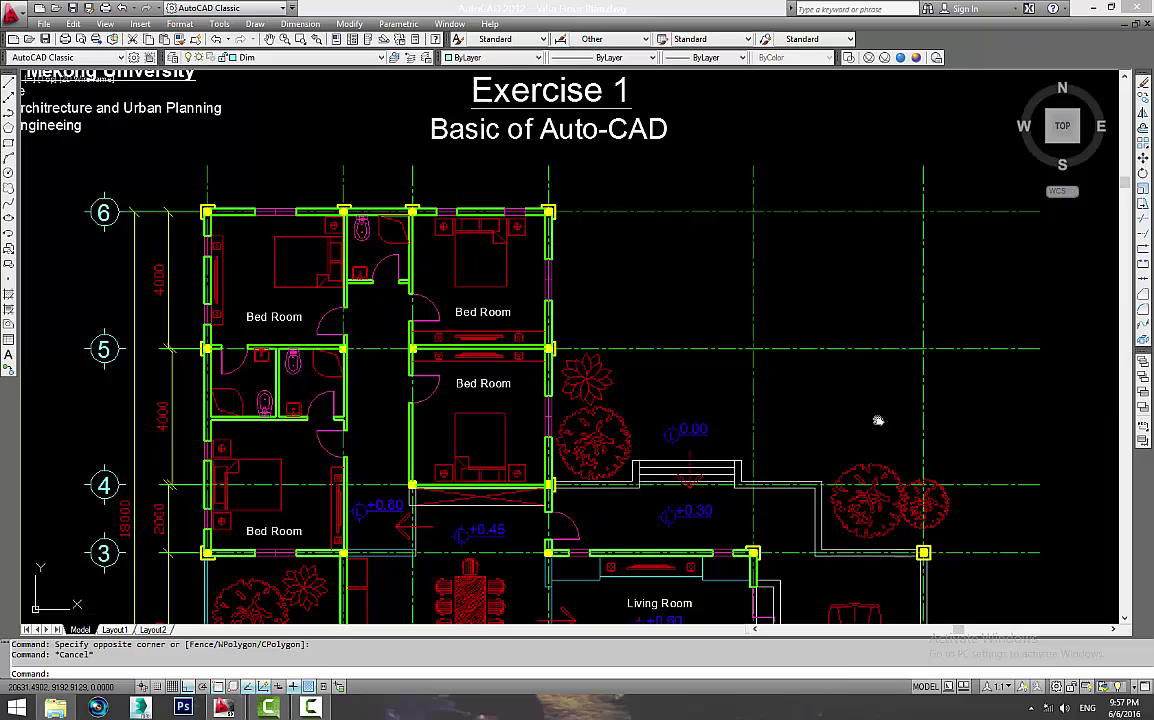
pyautogui.moveTo(1014, 385); pyautogui.dragTo(850, 435, button='middle')
pyautogui.moveTo(850, 435); pyautogui.dragTo(837, 360)
pyautogui.moveTo(837, 360); pyautogui.dragTo(898, 362, button='middle')
pyautogui.press('Escape')
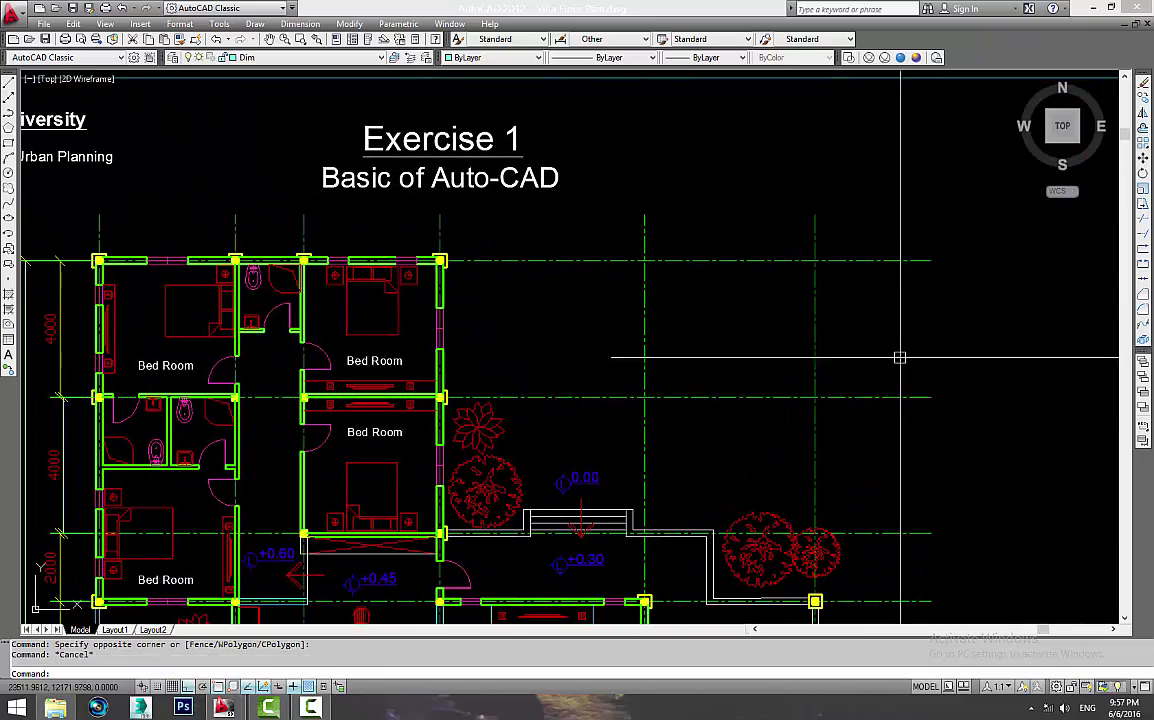
pyautogui.moveTo(900, 285); pyautogui.dragTo(884, 227)
pyautogui.moveTo(869, 278); pyautogui.dragTo(898, 267, button='middle')
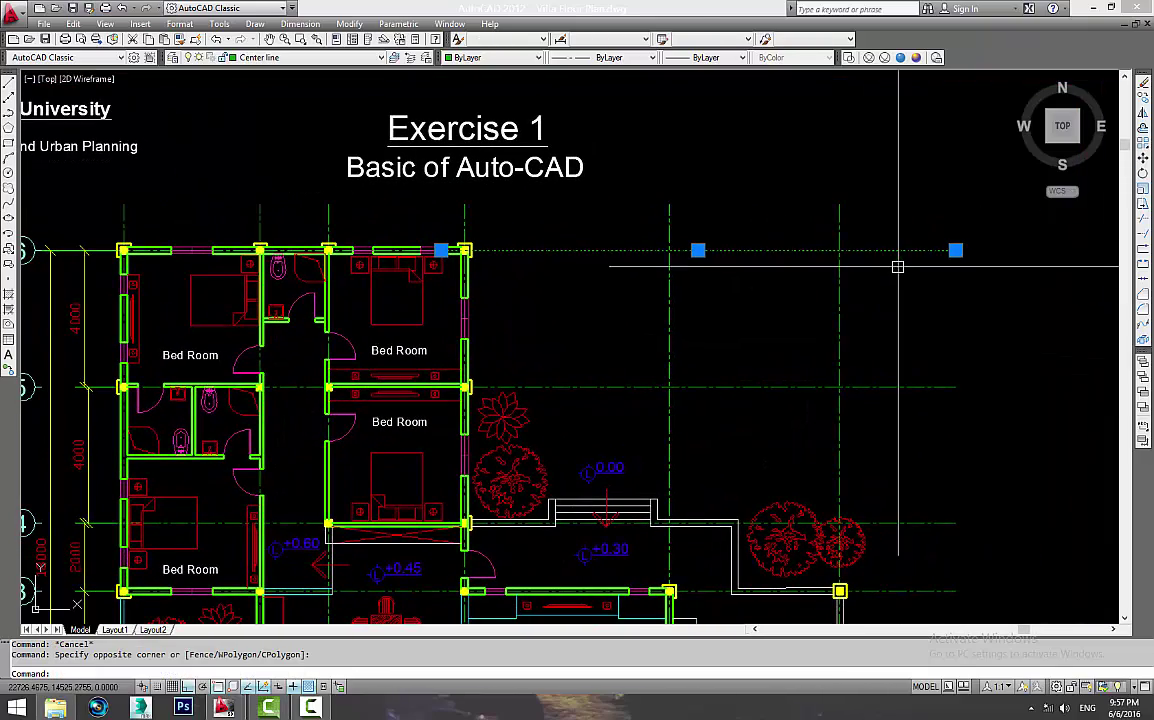
pyautogui.press('Escape')
pyautogui.click(919, 235)
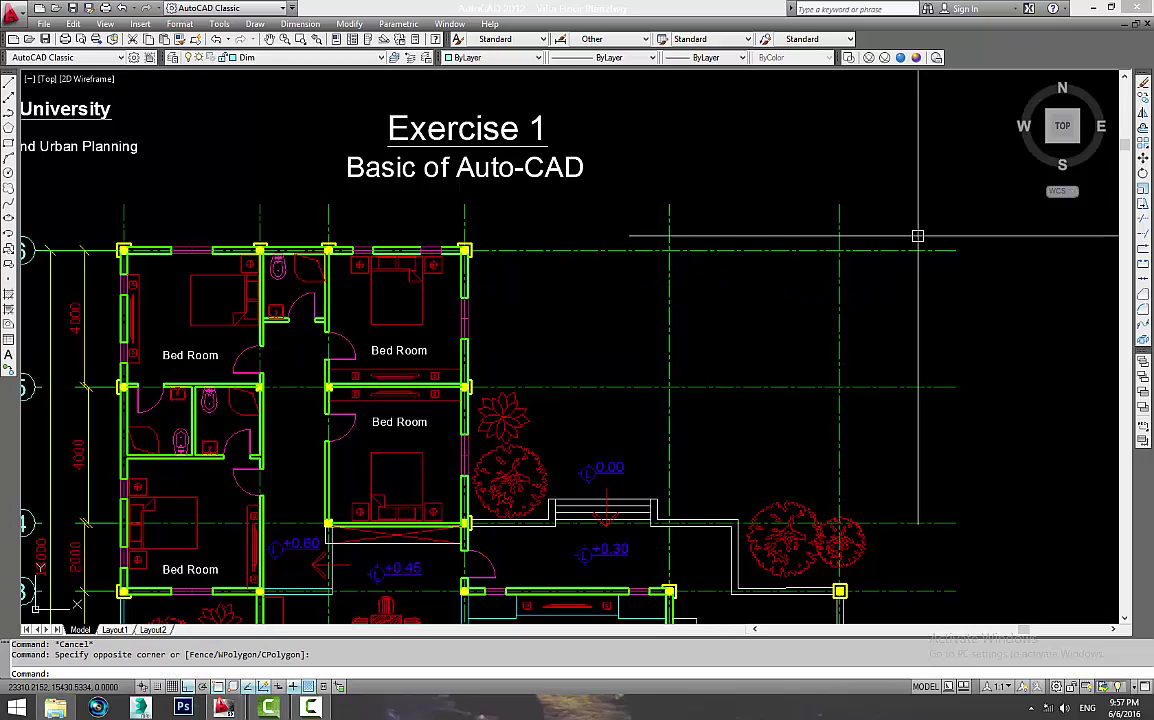
pyautogui.press('Escape')
pyautogui.click(905, 279)
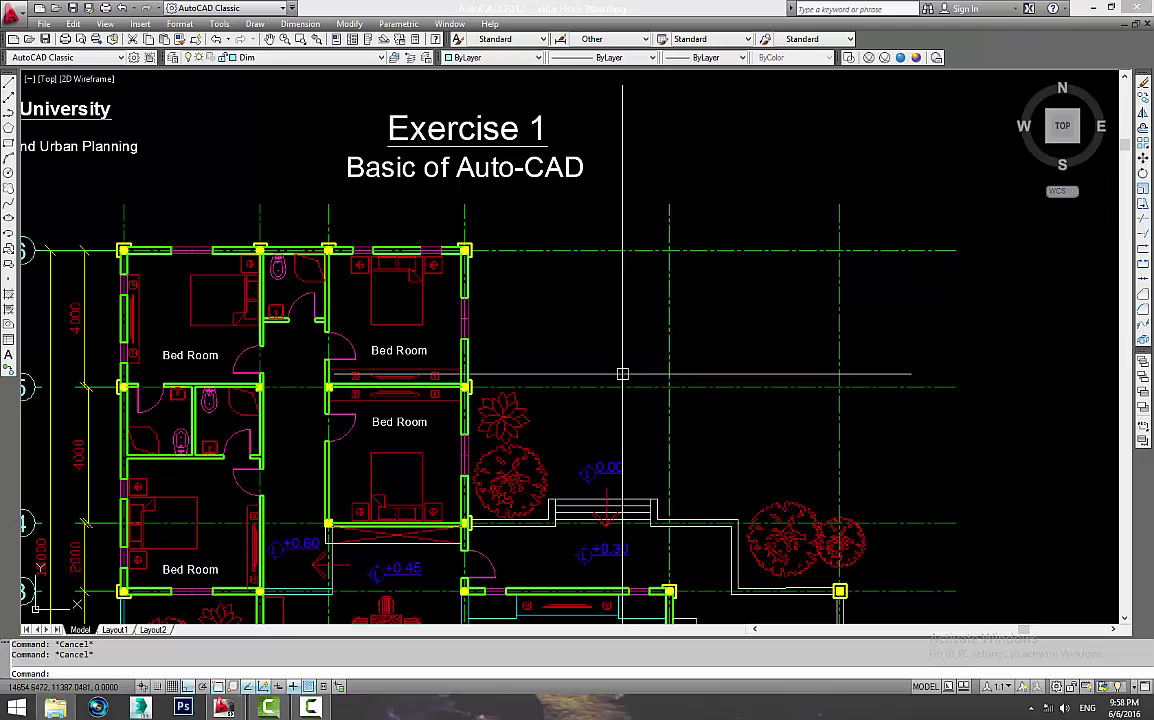
pyautogui.moveTo(566, 372); pyautogui.dragTo(617, 344, button='middle')
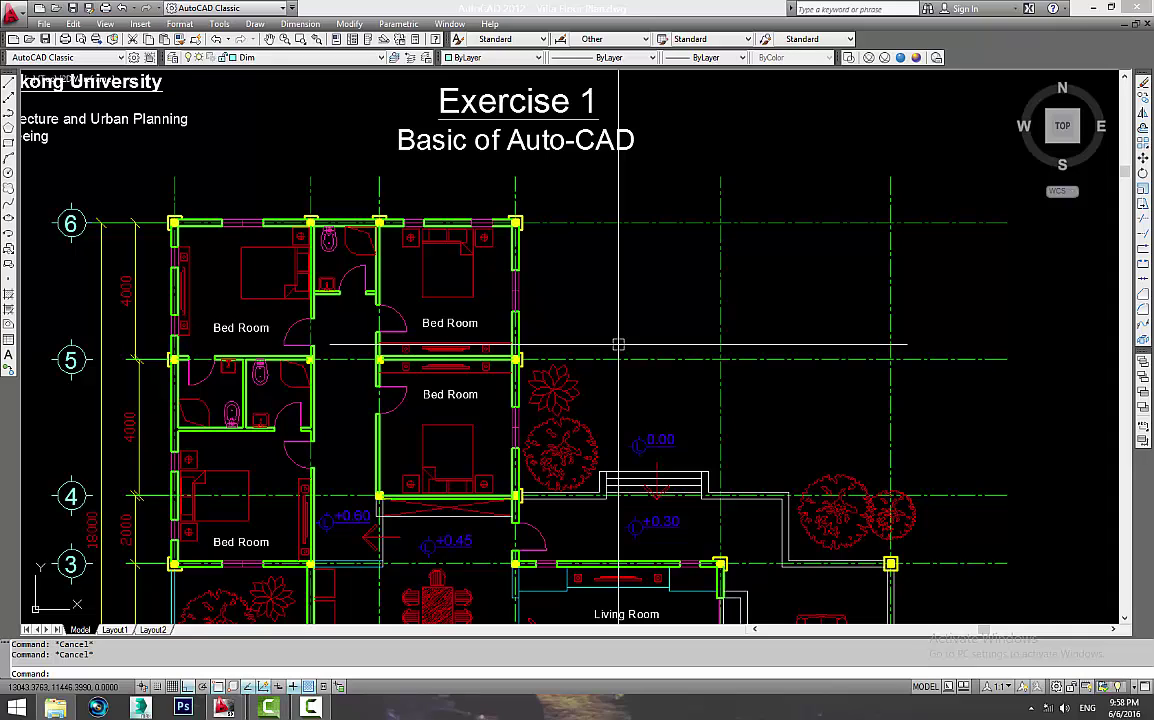
pyautogui.moveTo(618, 348); pyautogui.dragTo(502, 417, button='middle')
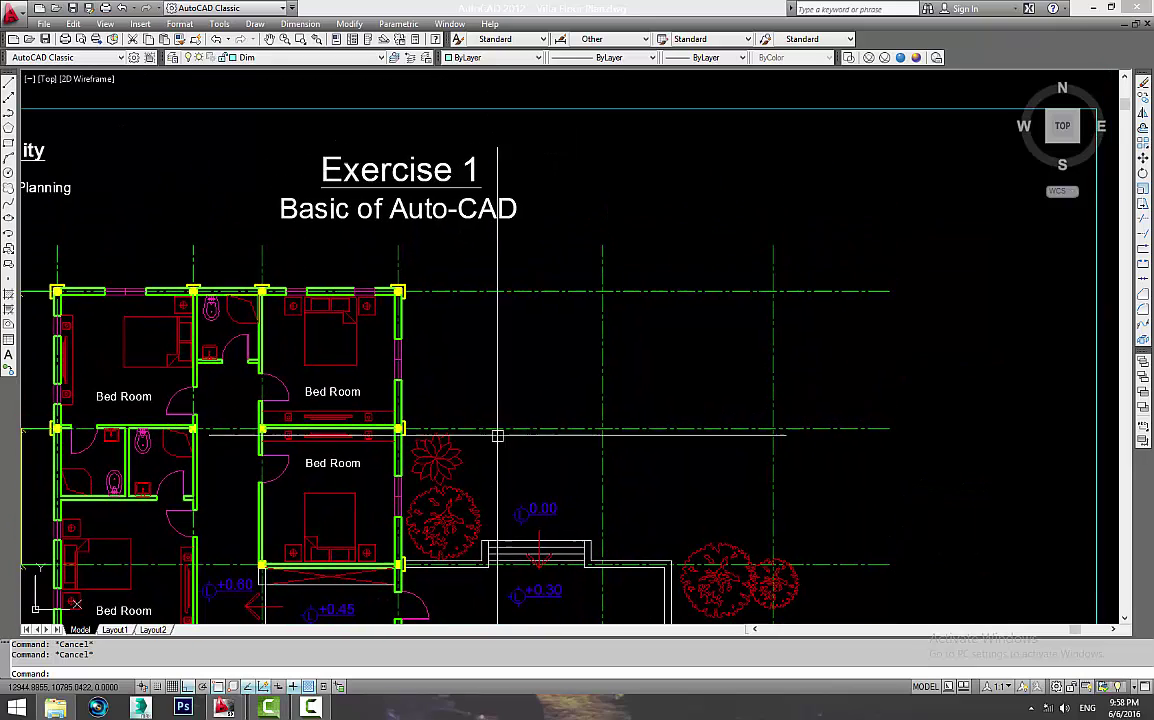
pyautogui.moveTo(727, 306); pyautogui.dragTo(774, 243, button='middle')
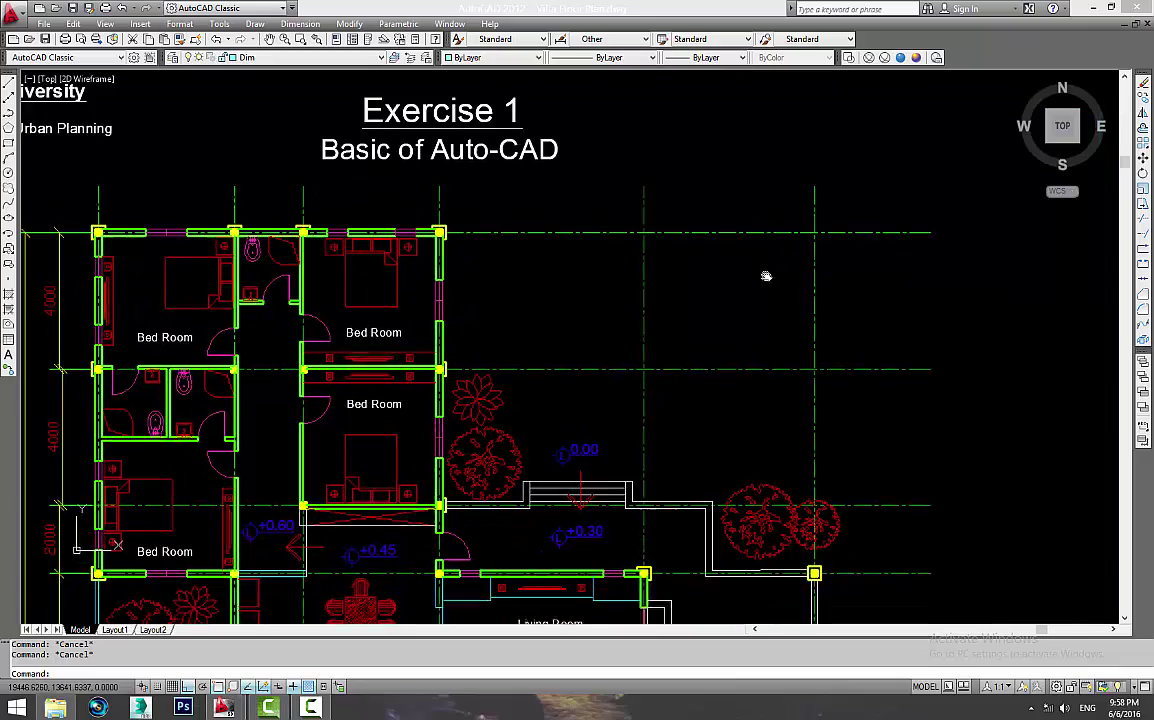
pyautogui.click(835, 296)
pyautogui.click(731, 177)
pyautogui.moveTo(731, 177); pyautogui.dragTo(792, 182, button='middle')
pyautogui.press('Escape')
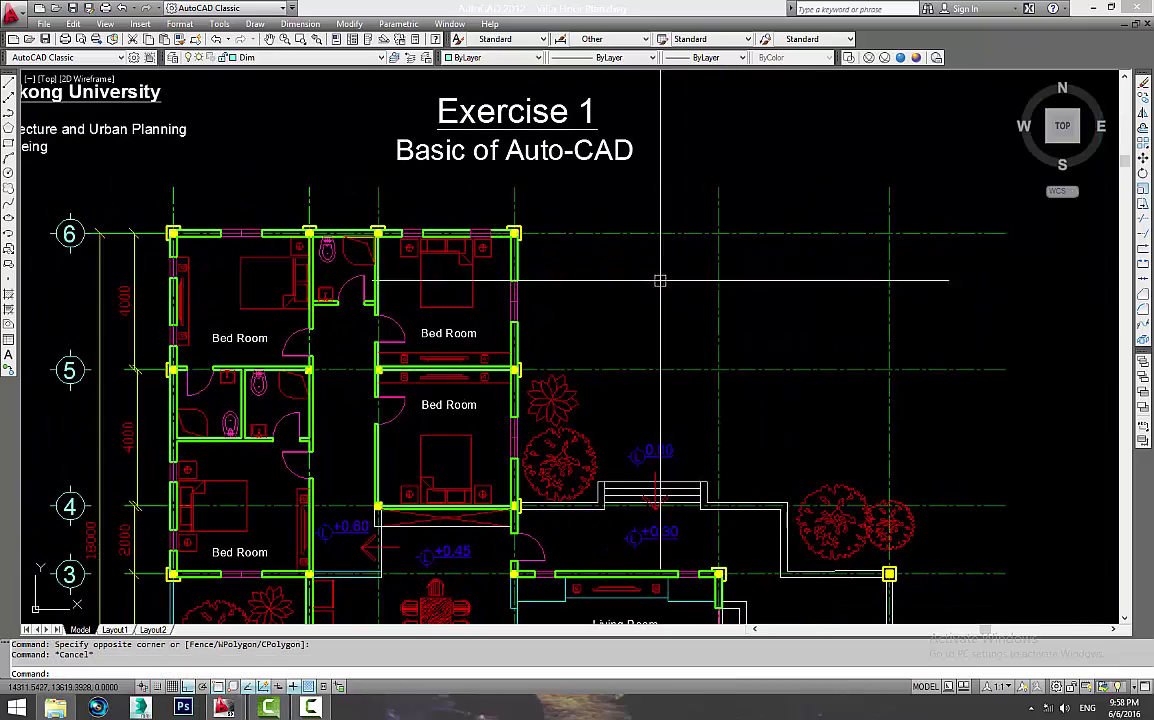
pyautogui.moveTo(609, 301)
pyautogui.mouseDown(button='middle')
pyautogui.moveTo(674, 273)
pyautogui.moveTo(518, 214)
pyautogui.mouseUp(button='middle')
pyautogui.scroll(-2, 674, 273)
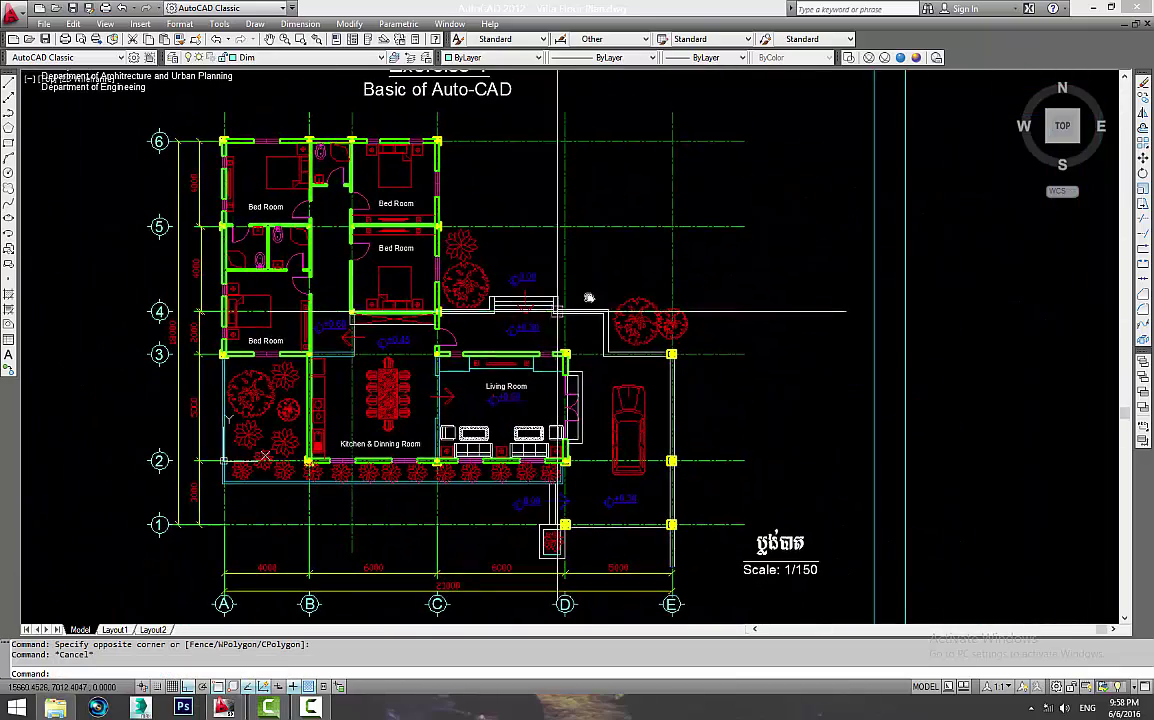
pyautogui.moveTo(587, 296)
pyautogui.mouseDown(button='middle')
pyautogui.moveTo(638, 283)
pyautogui.moveTo(674, 325)
pyautogui.mouseUp(button='middle')
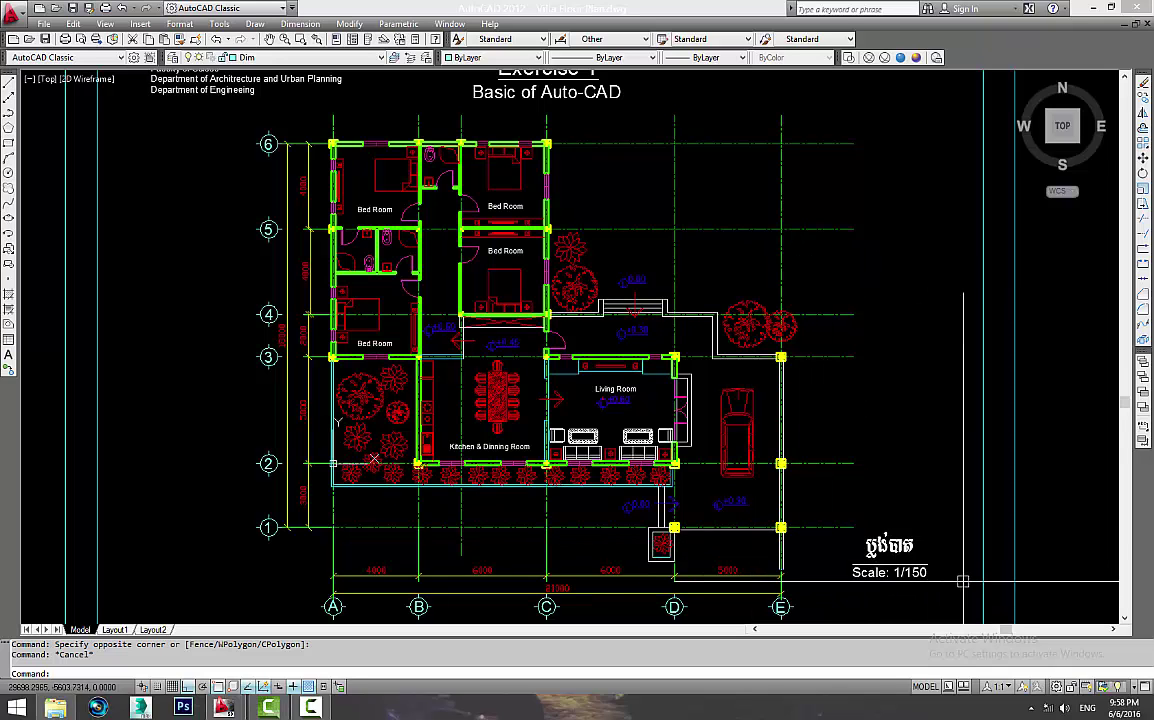
pyautogui.scroll(-2, 890, 500)
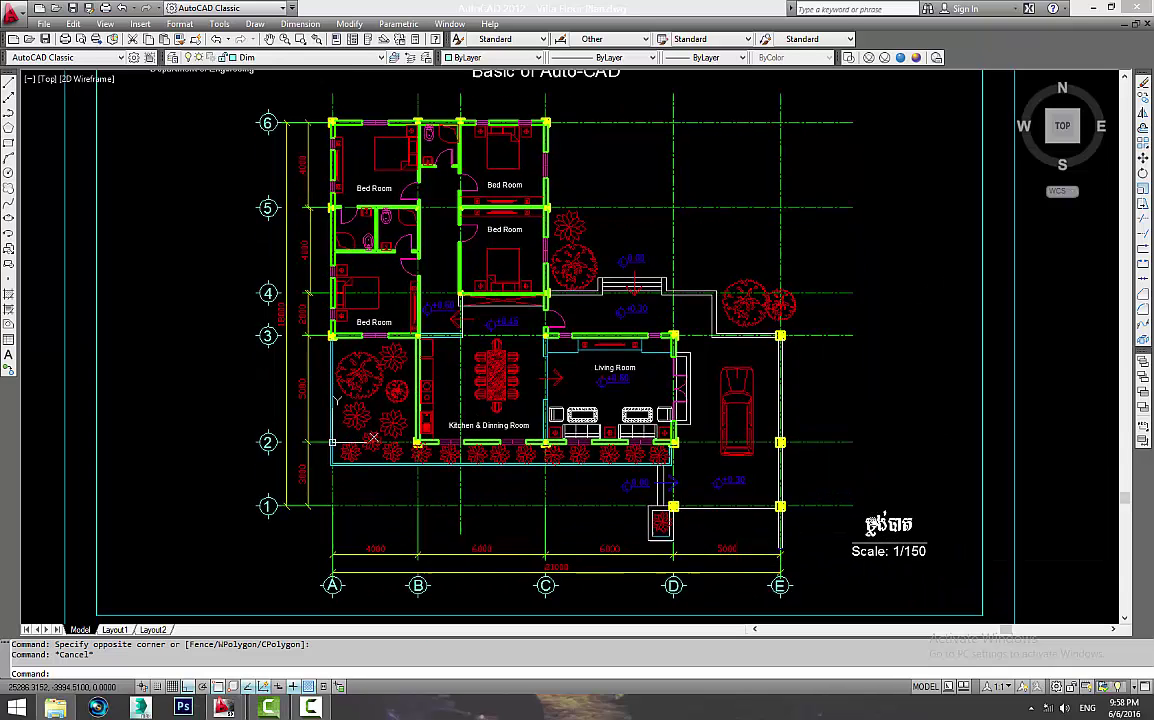
pyautogui.moveTo(887, 490); pyautogui.dragTo(767, 489, button='middle')
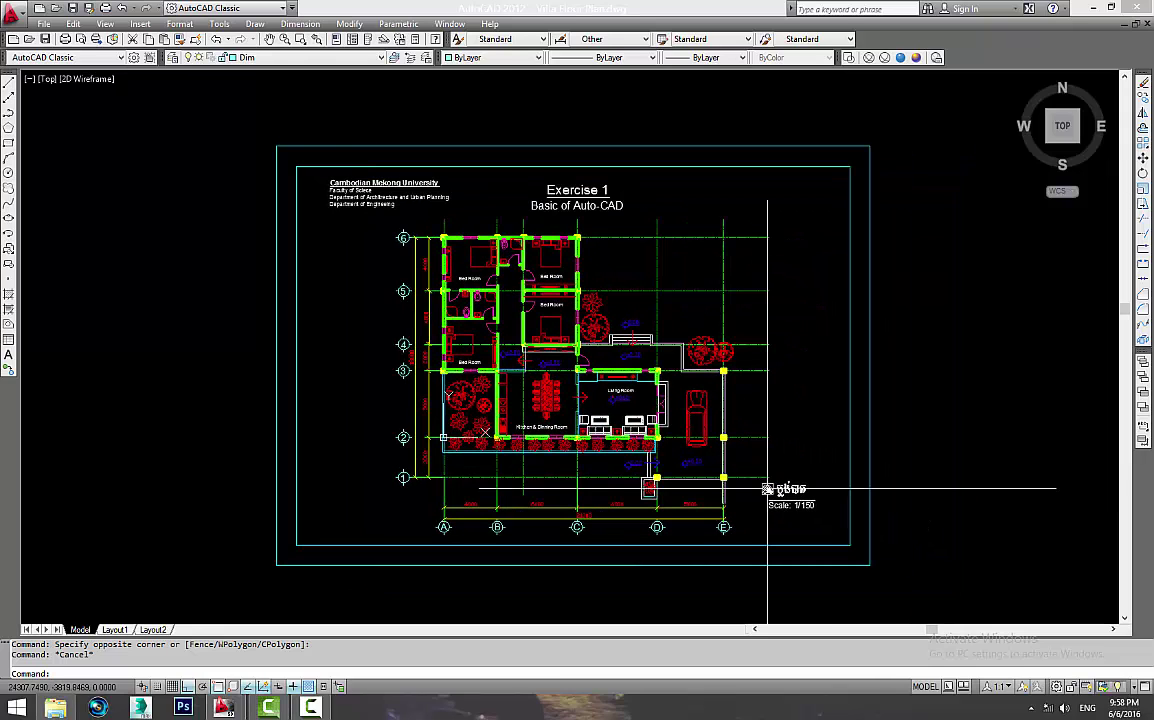
pyautogui.scroll(3, 677, 519)
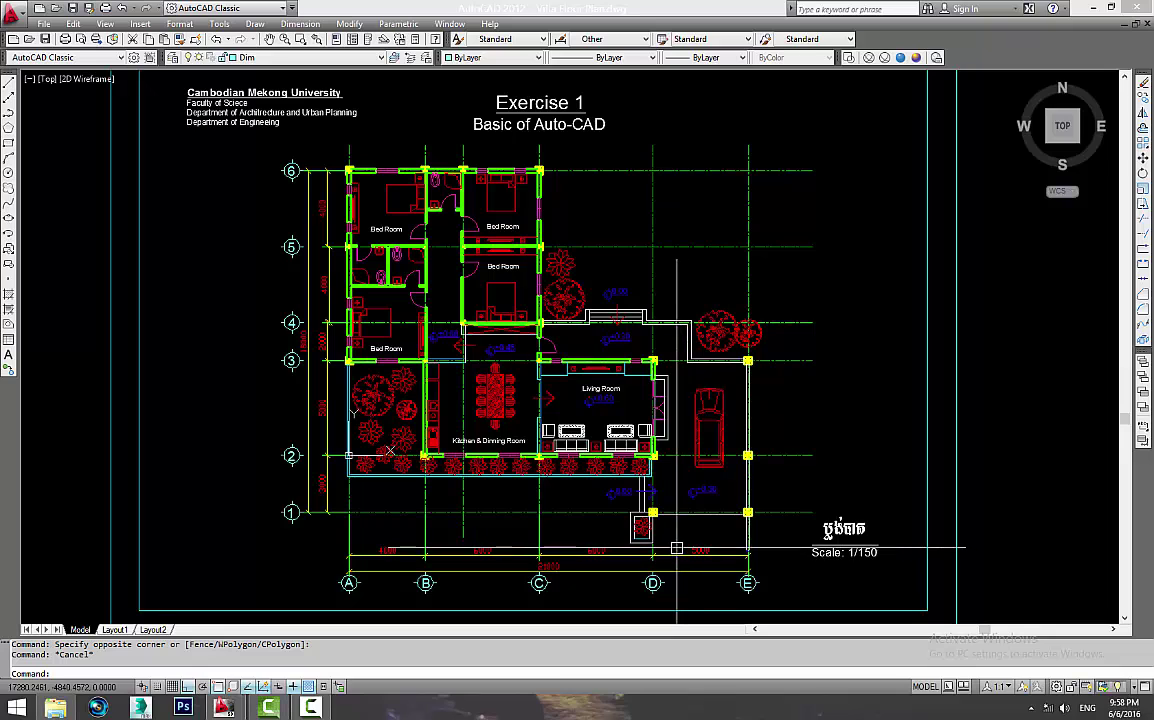
pyautogui.moveTo(743, 525); pyautogui.dragTo(752, 480, button='middle')
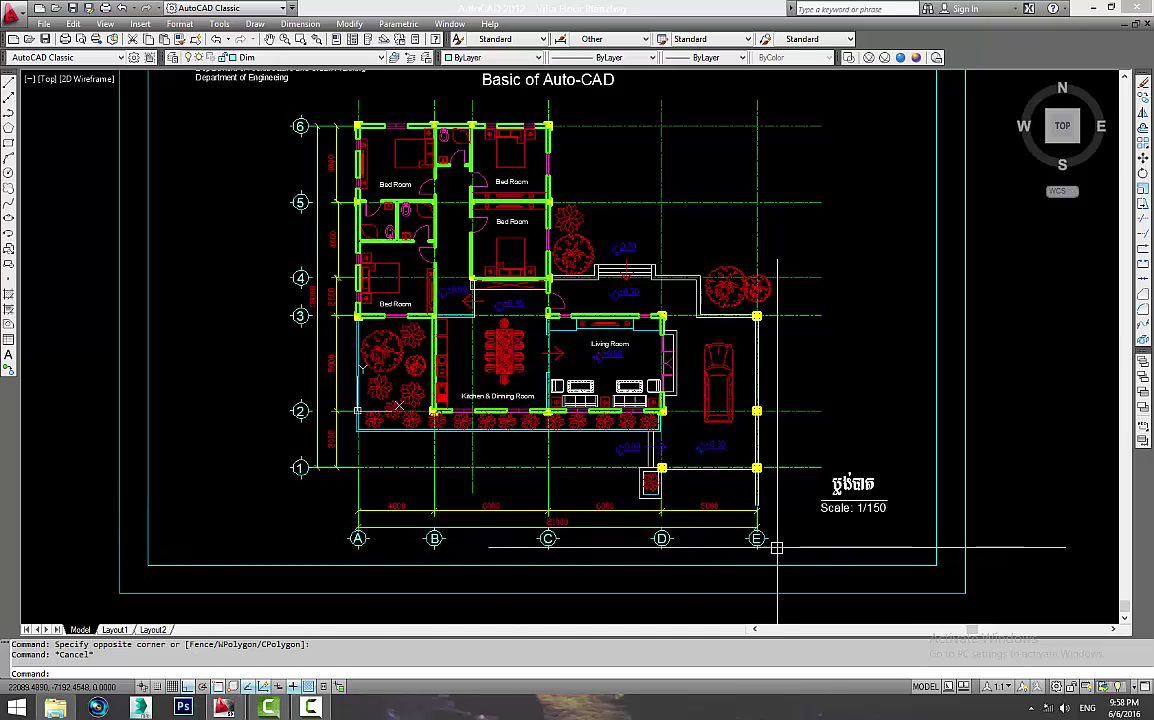
pyautogui.moveTo(332, 505); pyautogui.dragTo(386, 590, button='middle')
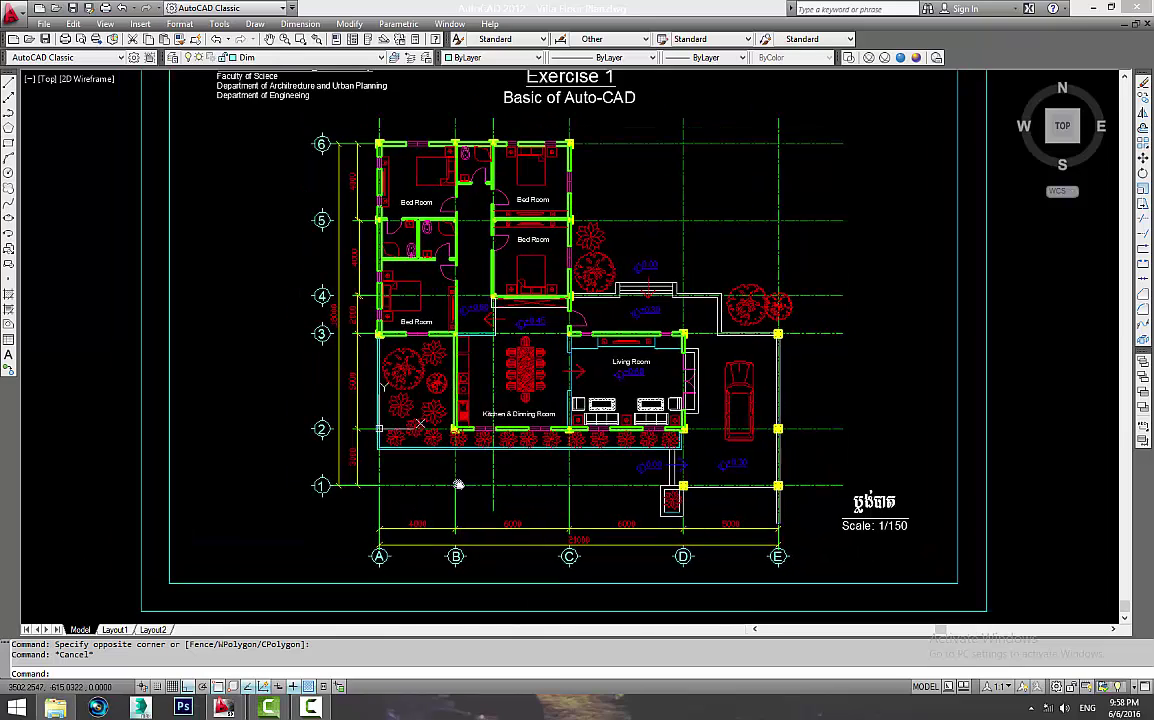
pyautogui.moveTo(430, 550); pyautogui.dragTo(419, 429, button='middle')
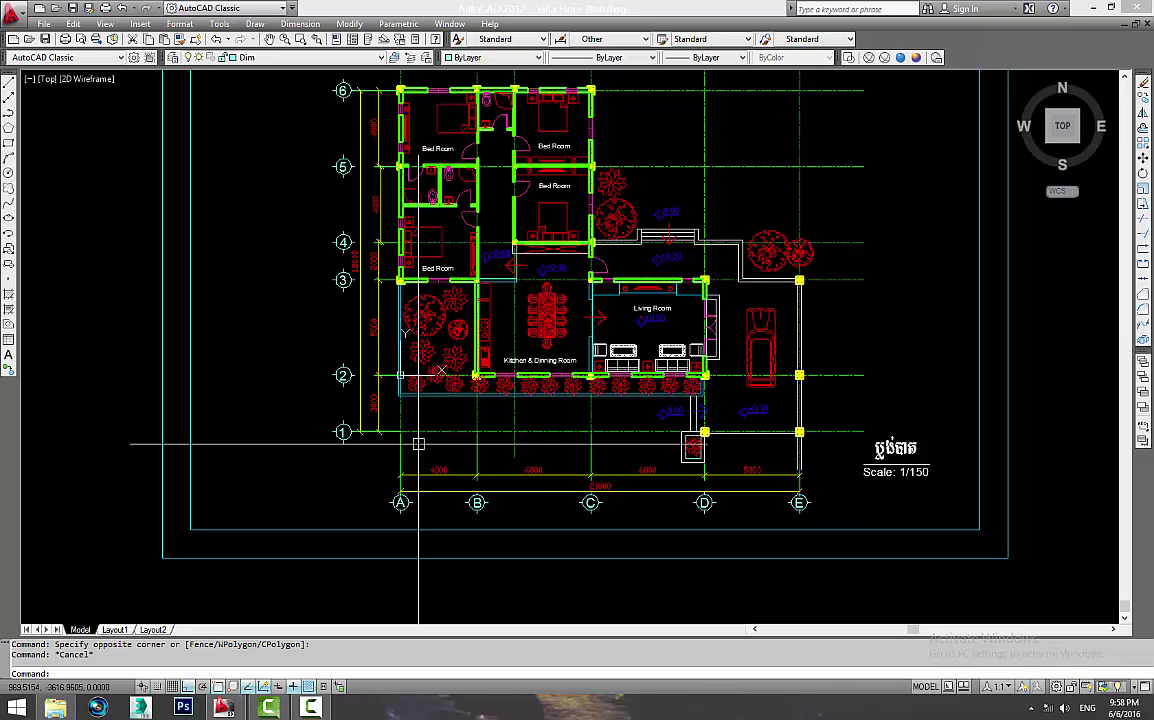
pyautogui.moveTo(400, 400); pyautogui.dragTo(412, 433, button='middle')
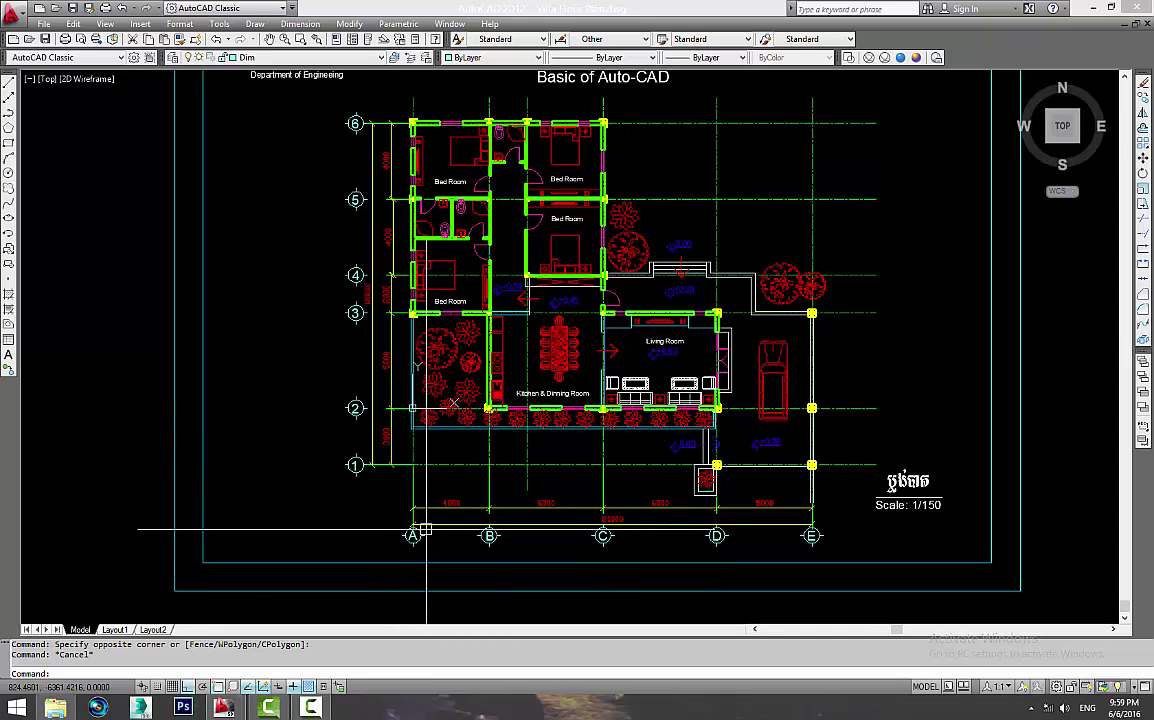
pyautogui.moveTo(390, 529); pyautogui.dragTo(343, 556, button='middle')
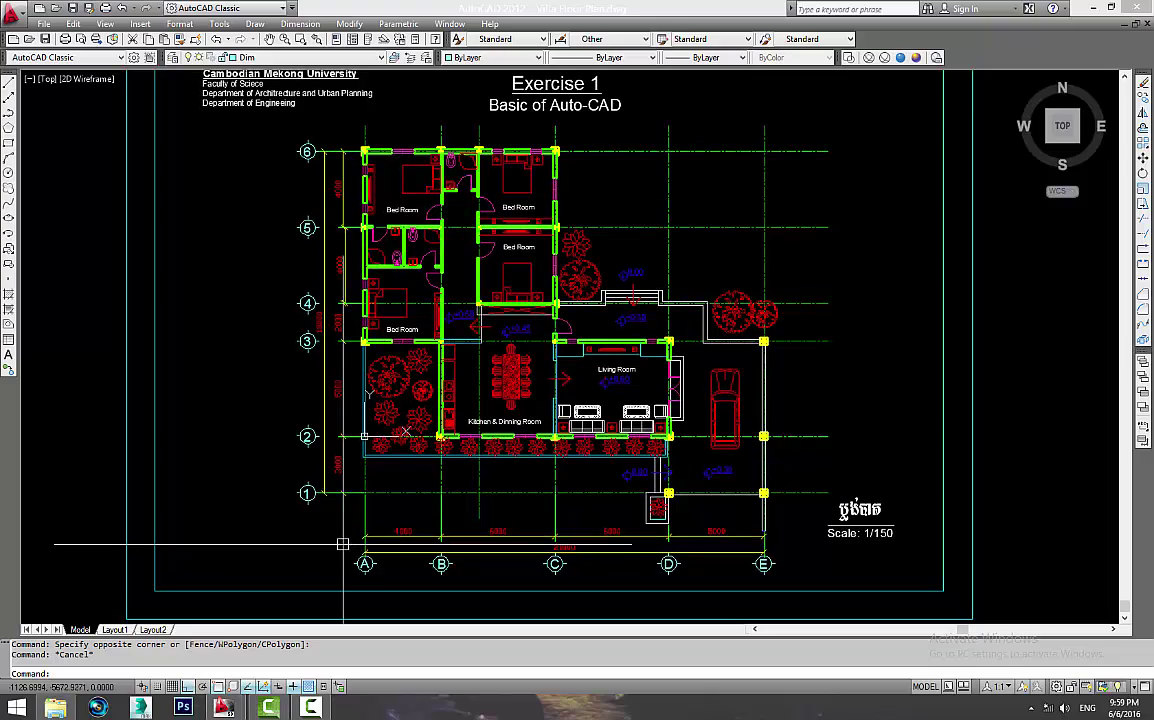
pyautogui.moveTo(311, 434); pyautogui.dragTo(278, 473, button='middle')
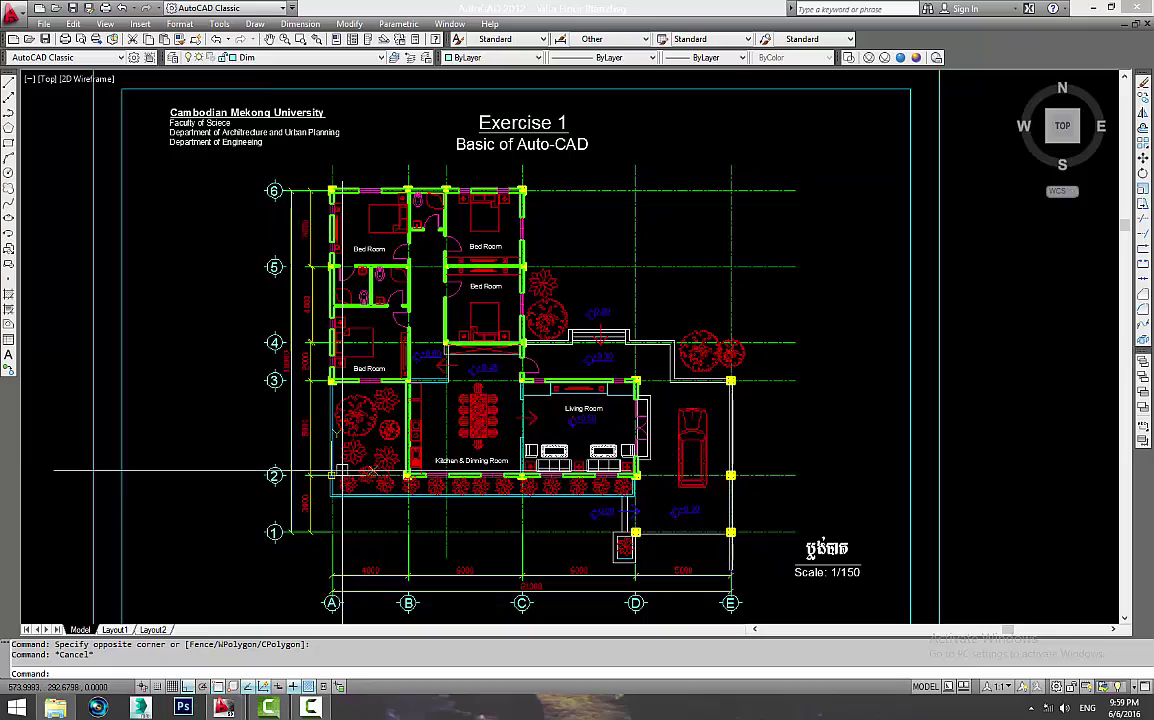
pyautogui.scroll(2, 486, 605)
pyautogui.moveTo(370, 539)
pyautogui.mouseDown(button='middle')
pyautogui.moveTo(399, 520)
pyautogui.moveTo(422, 538)
pyautogui.moveTo(422, 563)
pyautogui.moveTo(435, 446)
pyautogui.mouseUp(button='middle')
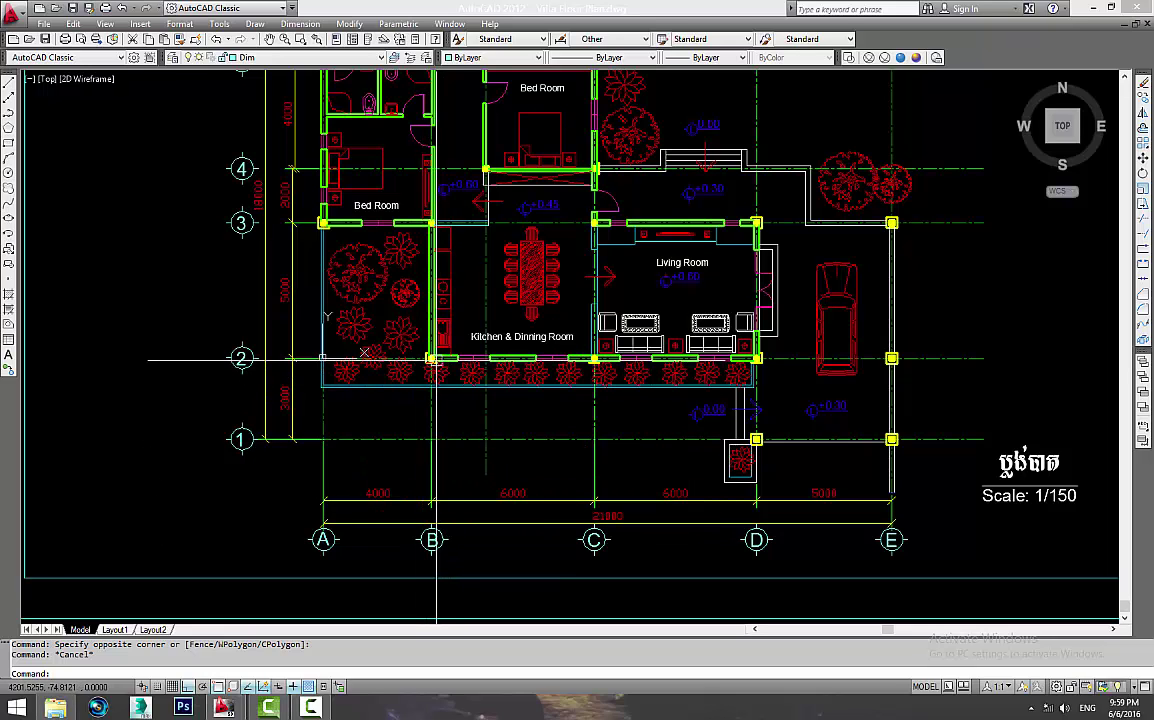
pyautogui.moveTo(436, 358); pyautogui.dragTo(411, 380, button='middle')
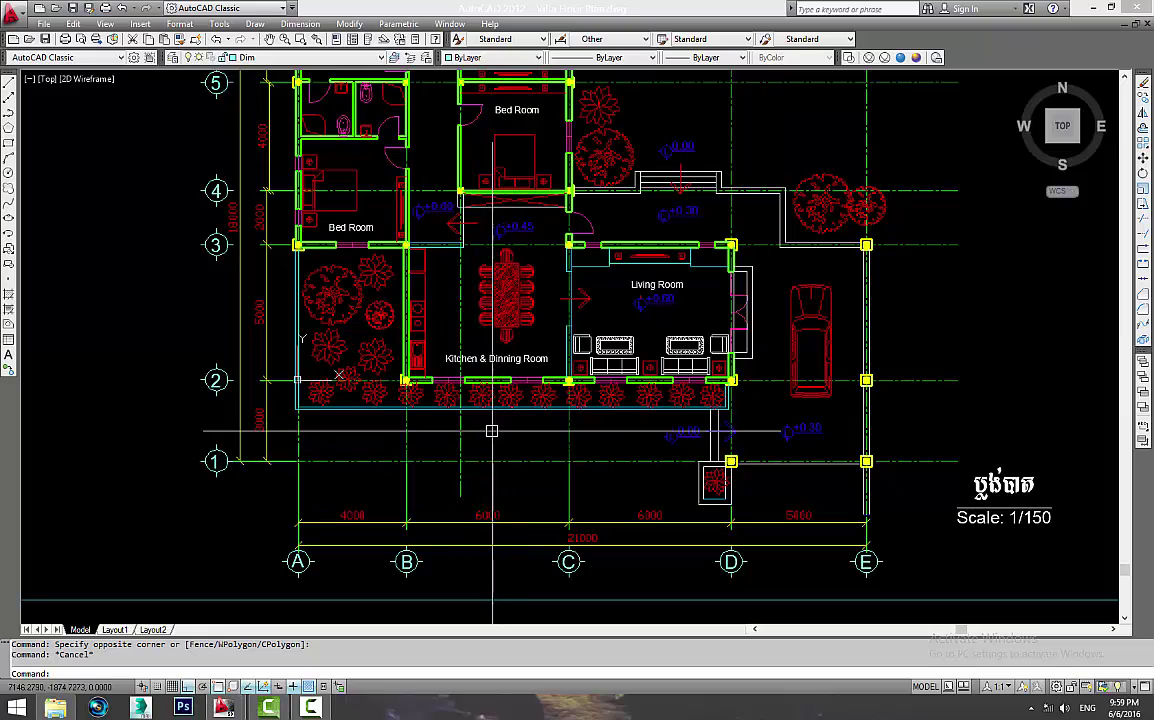
pyautogui.scroll(-1, 509, 428)
pyautogui.scroll(-1, 509, 440)
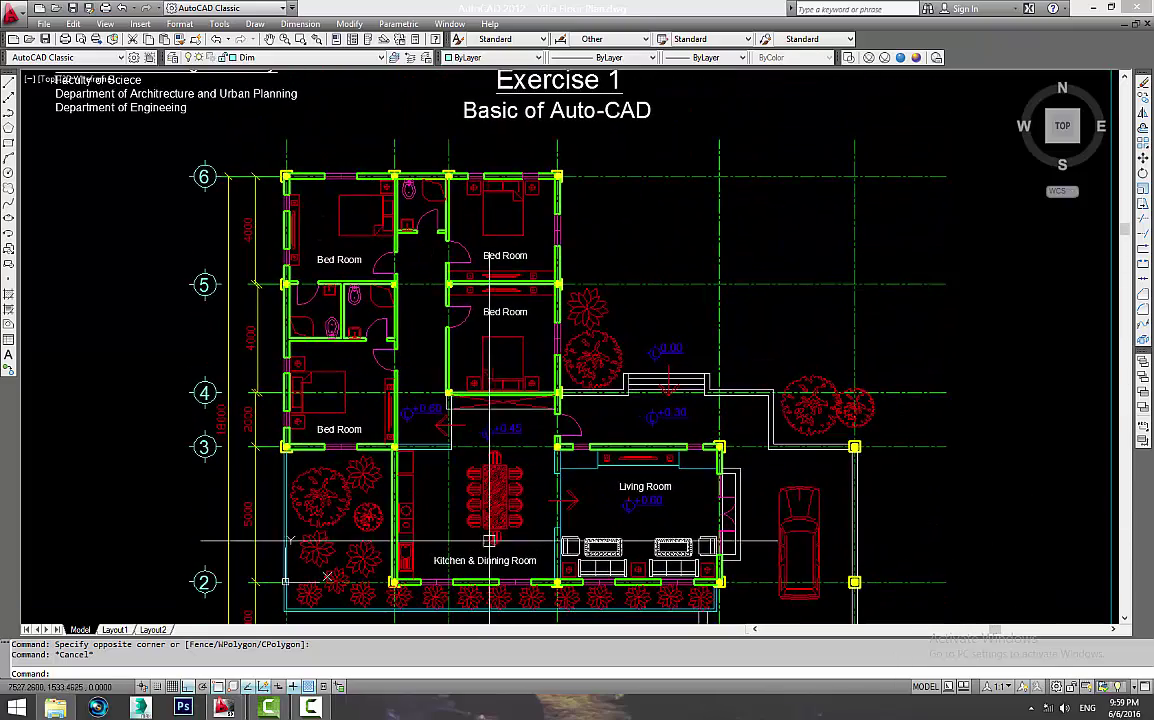
pyautogui.scroll(-1, 509, 460)
pyautogui.moveTo(509, 465); pyautogui.dragTo(483, 407, button='middle')
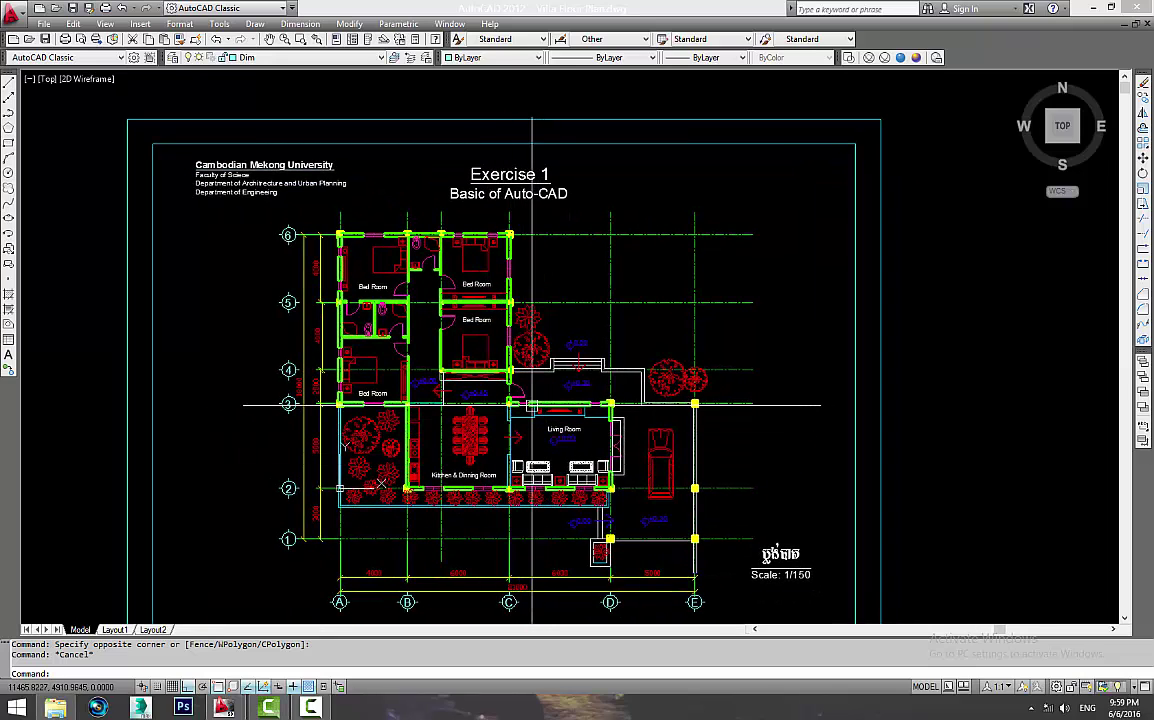
pyautogui.scroll(1, 523, 408)
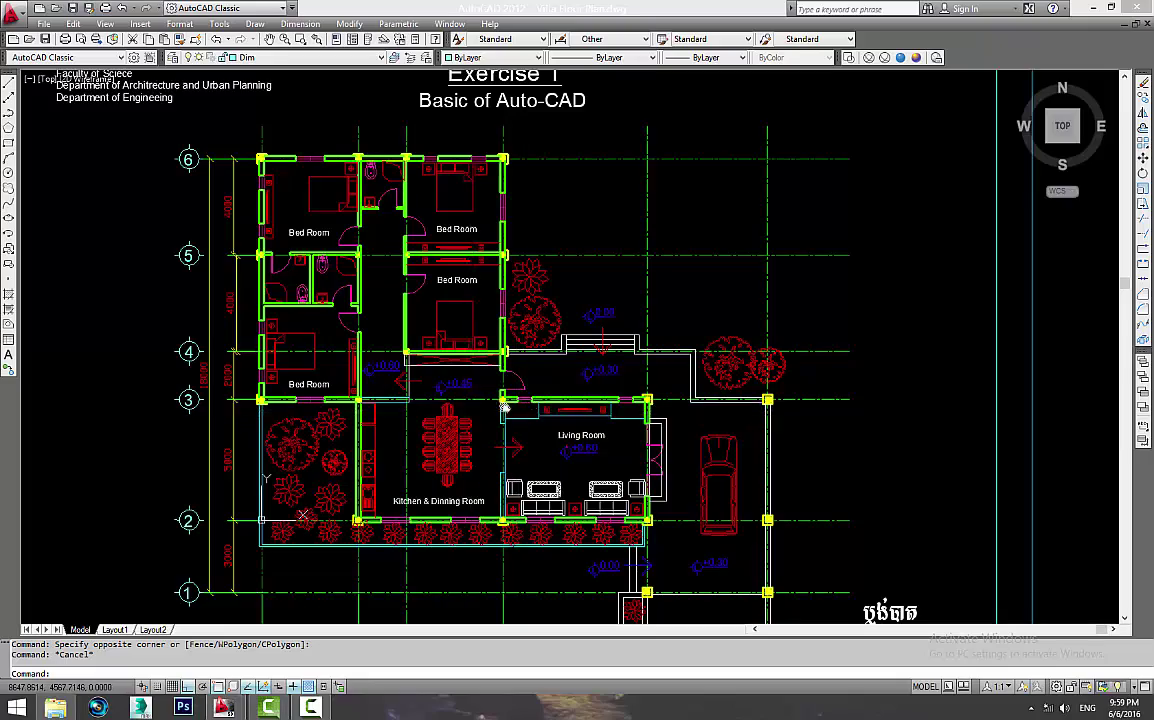
pyautogui.scroll(1, 540, 399)
pyautogui.scroll(-1, 540, 399)
pyautogui.scroll(1, 560, 610)
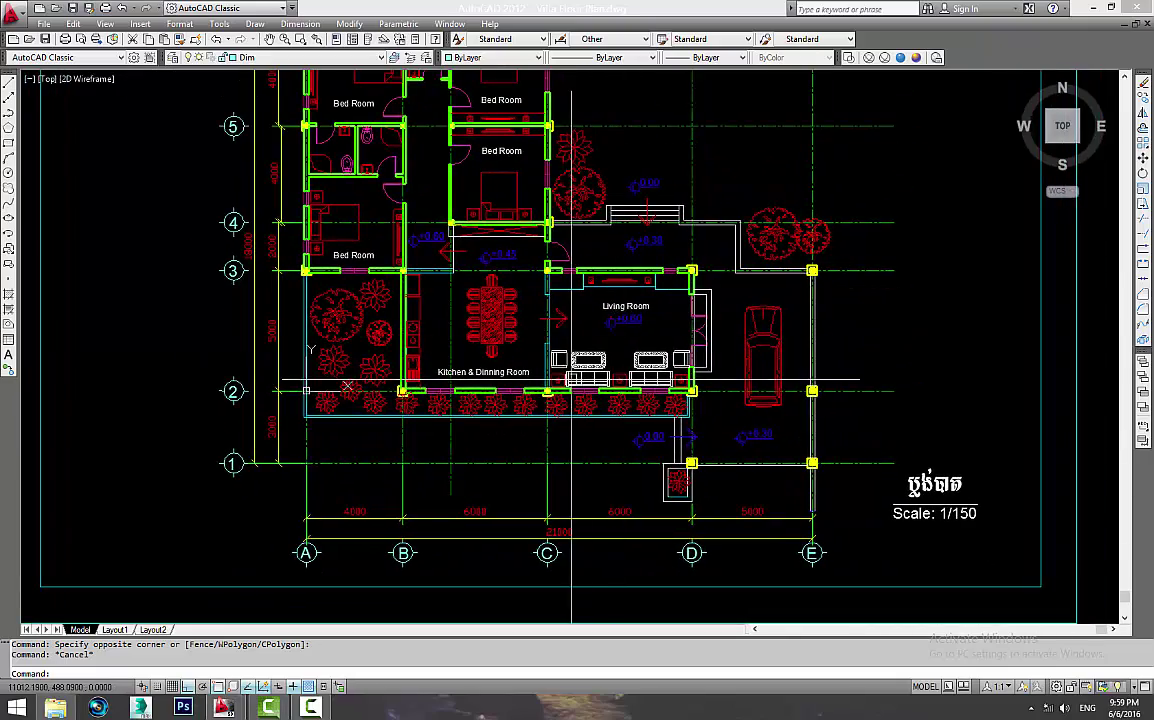
pyautogui.scroll(-2, 568, 440)
pyautogui.scroll(1, 560, 450)
pyautogui.scroll(1, 500, 490)
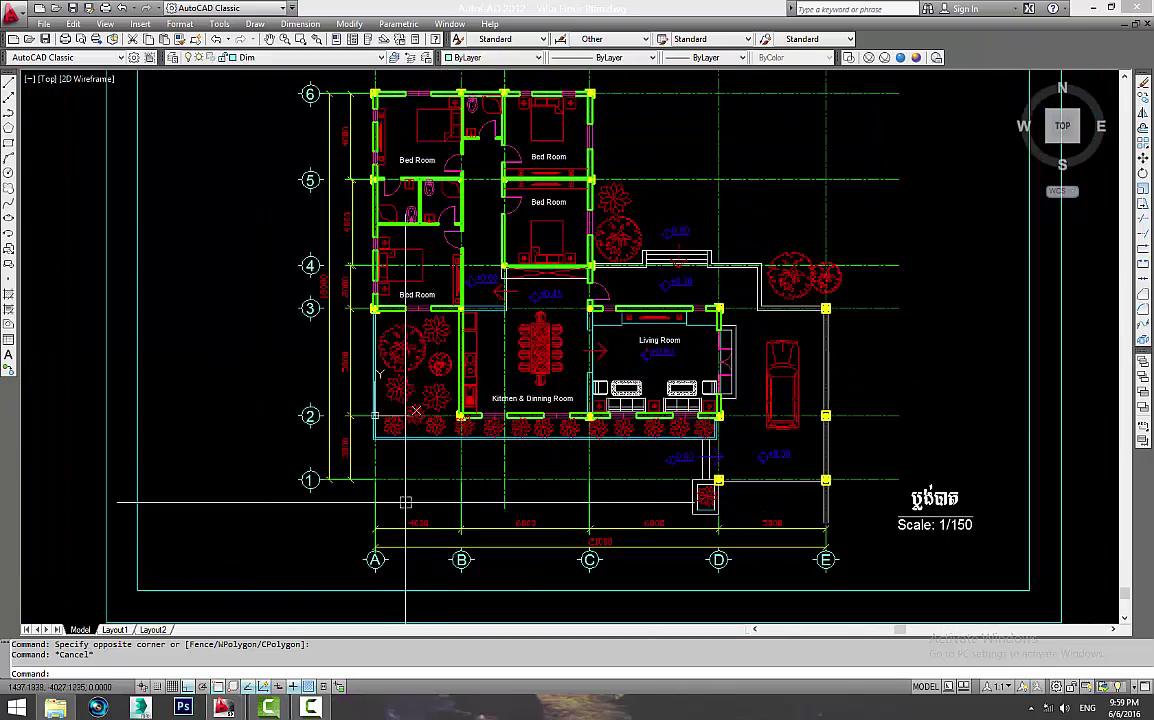
pyautogui.scroll(1, 404, 554)
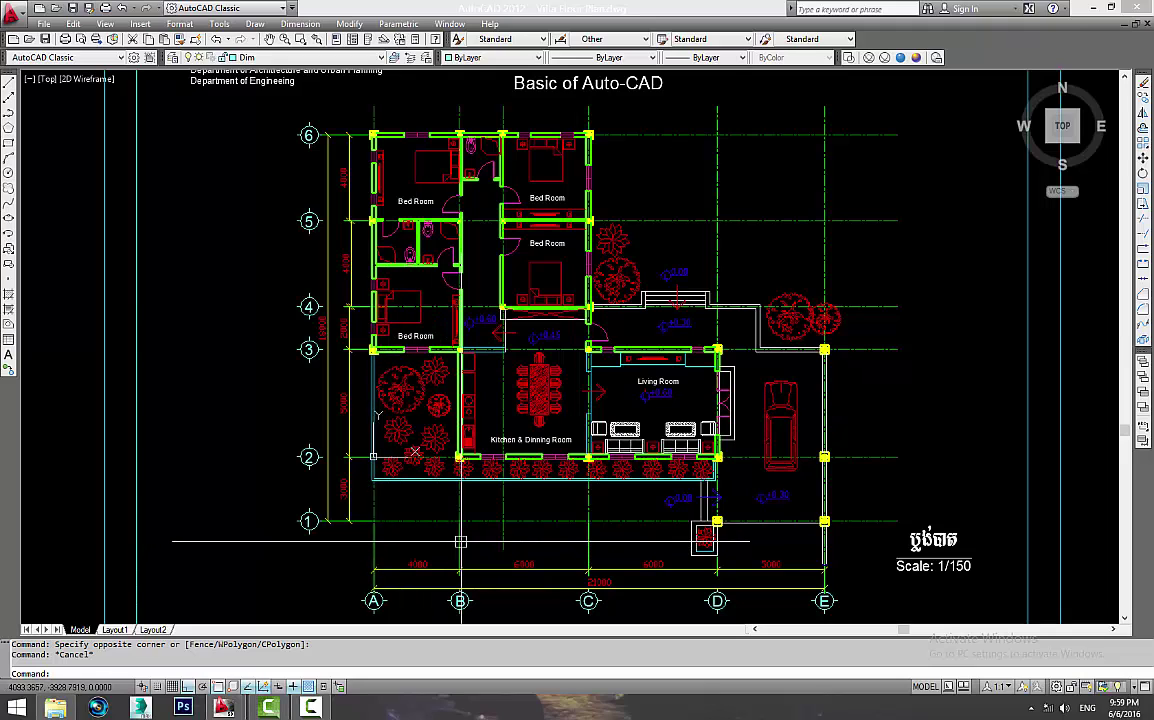
pyautogui.moveTo(645, 361); pyautogui.dragTo(651, 403, button='middle')
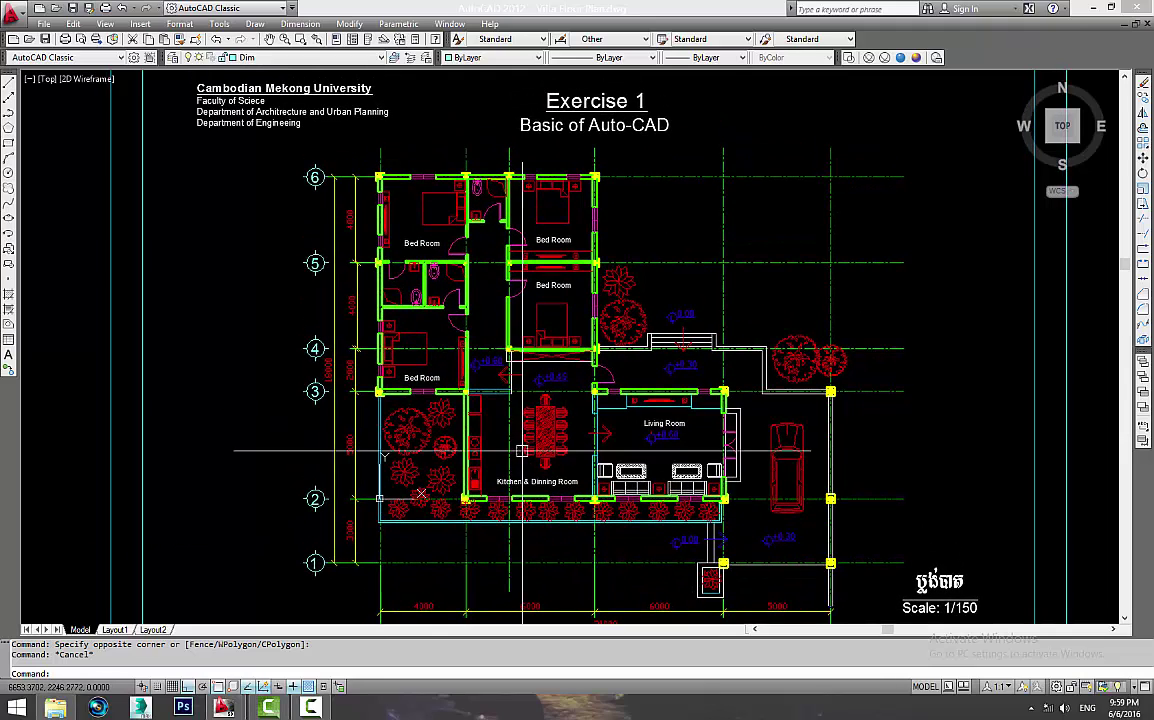
pyautogui.moveTo(455, 300); pyautogui.dragTo(458, 333, button='middle')
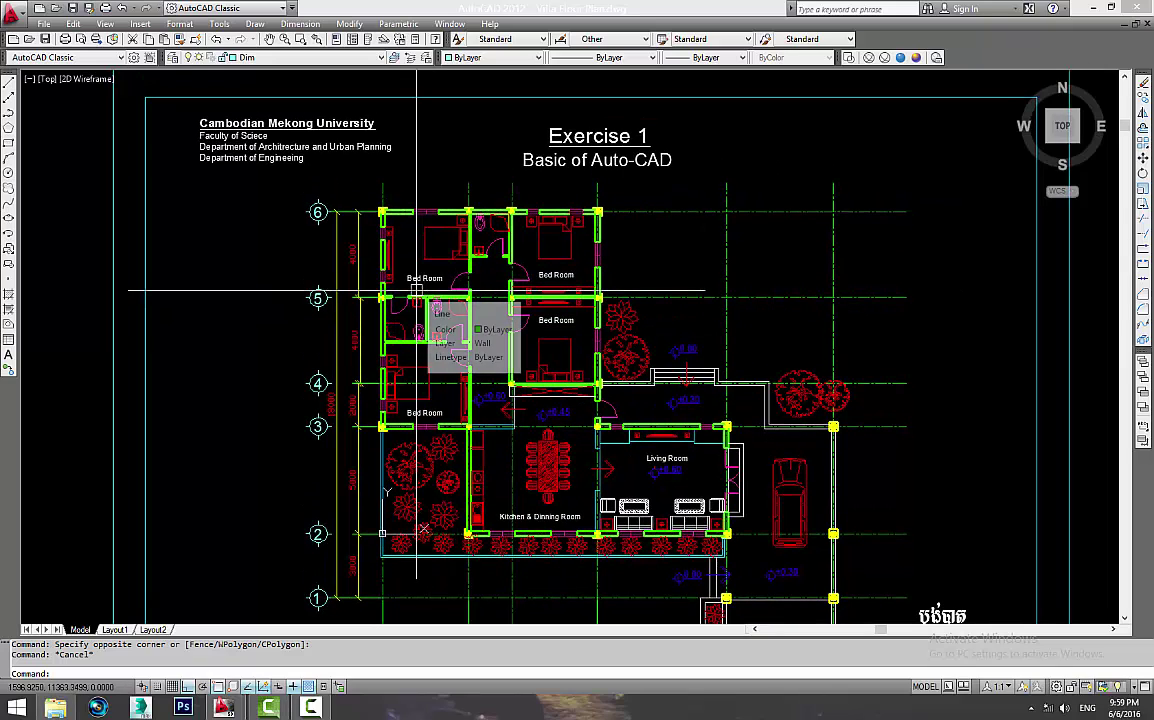
pyautogui.scroll(-2, 350, 289)
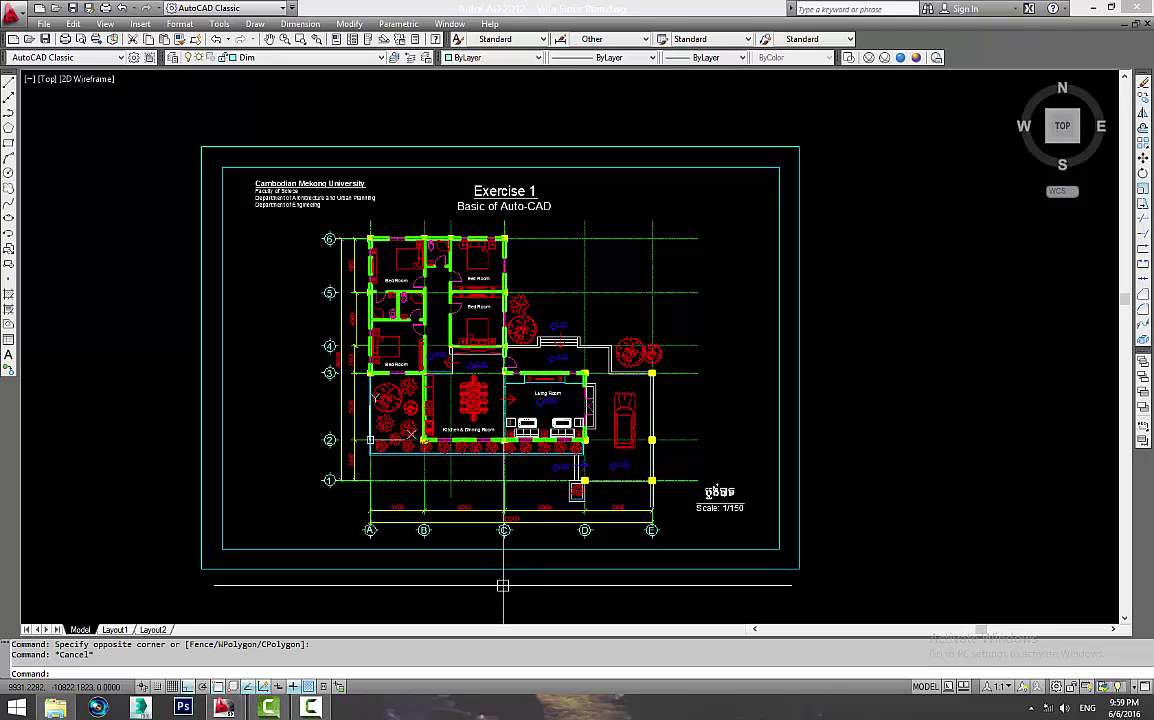
# Step: Check Layout1, return to model space, and zoom toward the kitchen and living room
pyautogui.click(114, 629)
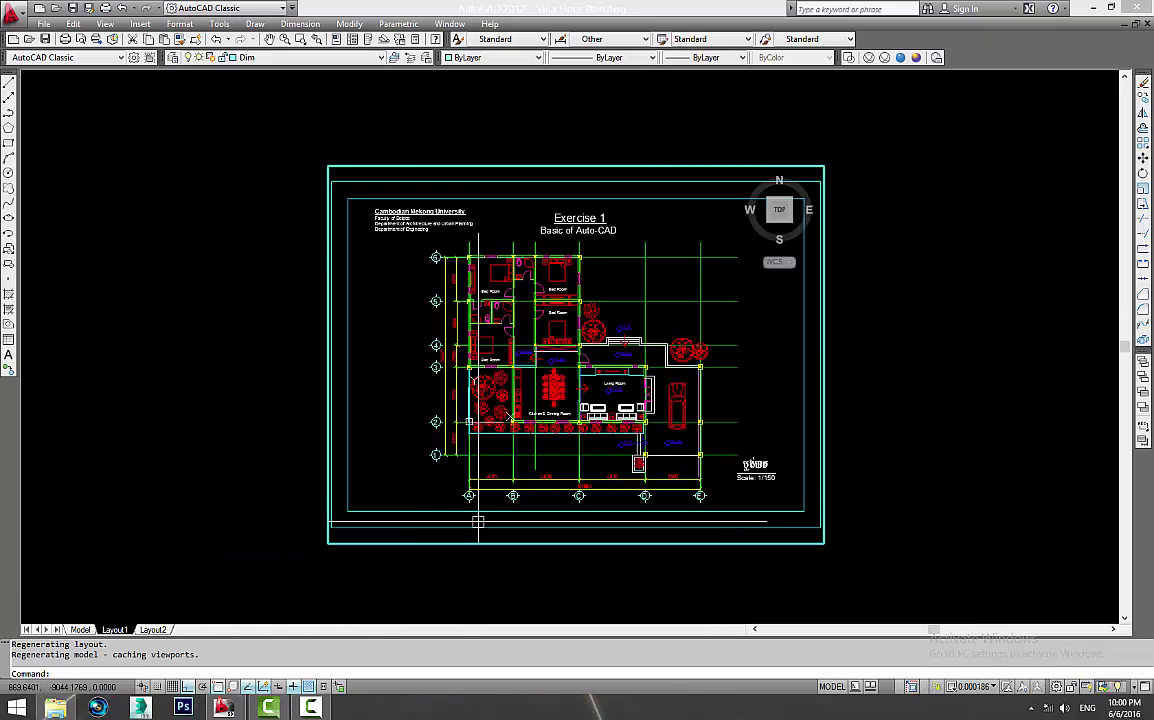
pyautogui.click(79, 630)
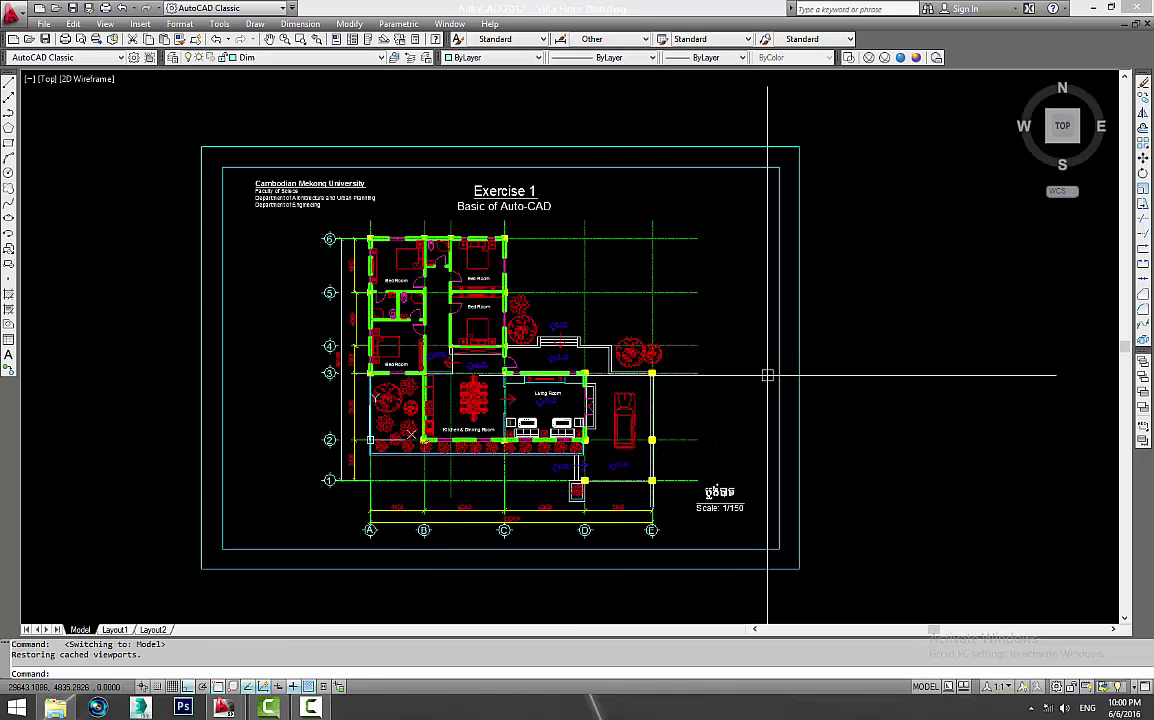
pyautogui.scroll(2, 657, 211)
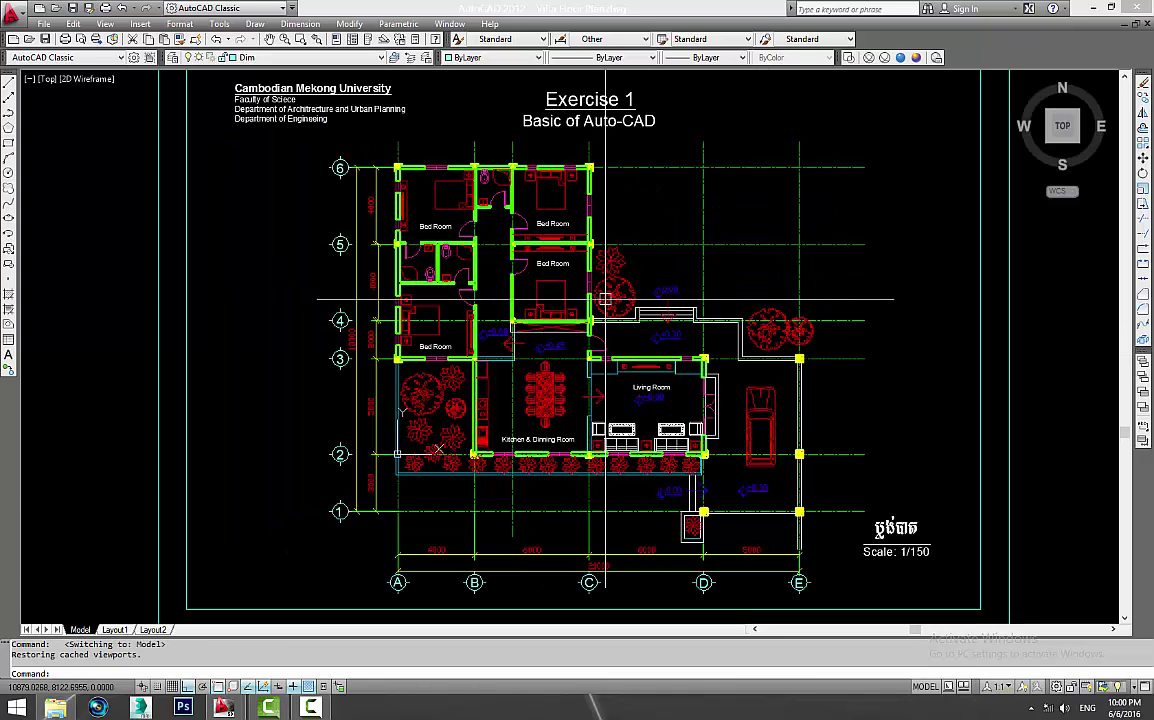
pyautogui.scroll(2, 600, 300)
pyautogui.scroll(2, 554, 404)
pyautogui.moveTo(615, 330)
pyautogui.mouseDown(button='middle')
pyautogui.moveTo(747, 484)
pyautogui.moveTo(837, 562)
pyautogui.moveTo(716, 429)
pyautogui.moveTo(681, 468)
pyautogui.mouseUp(button='middle')
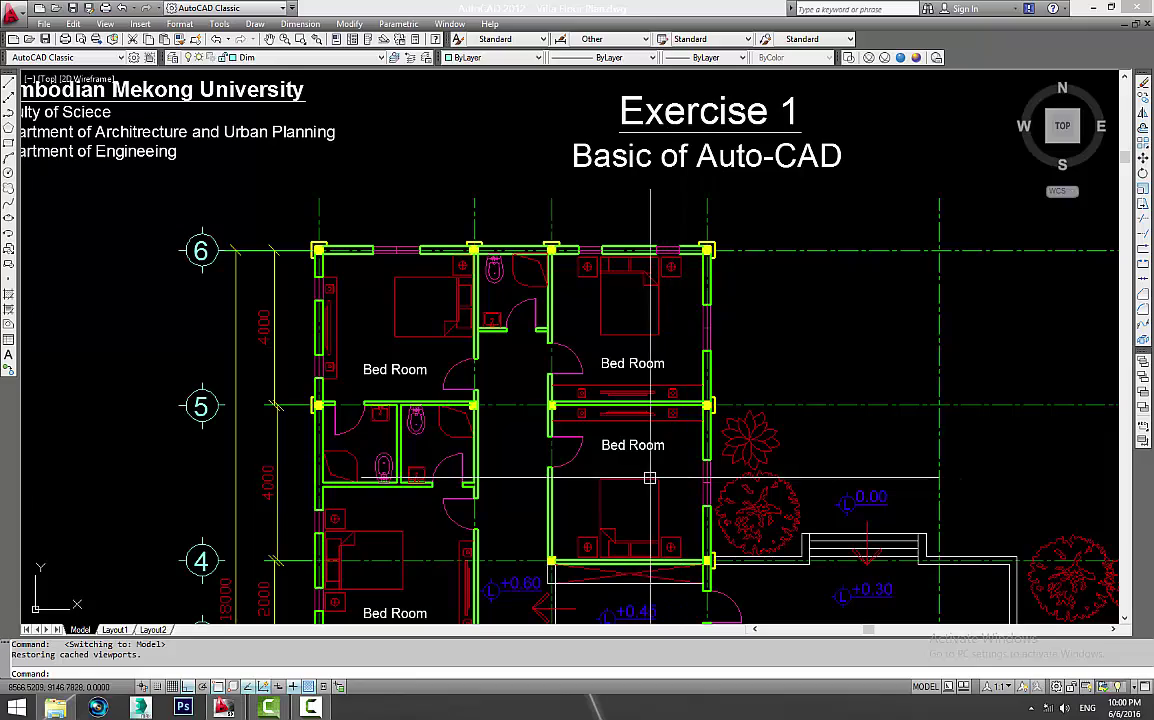
pyautogui.moveTo(644, 515); pyautogui.dragTo(561, 319, button='middle')
pyautogui.scroll(-2, 541, 237)
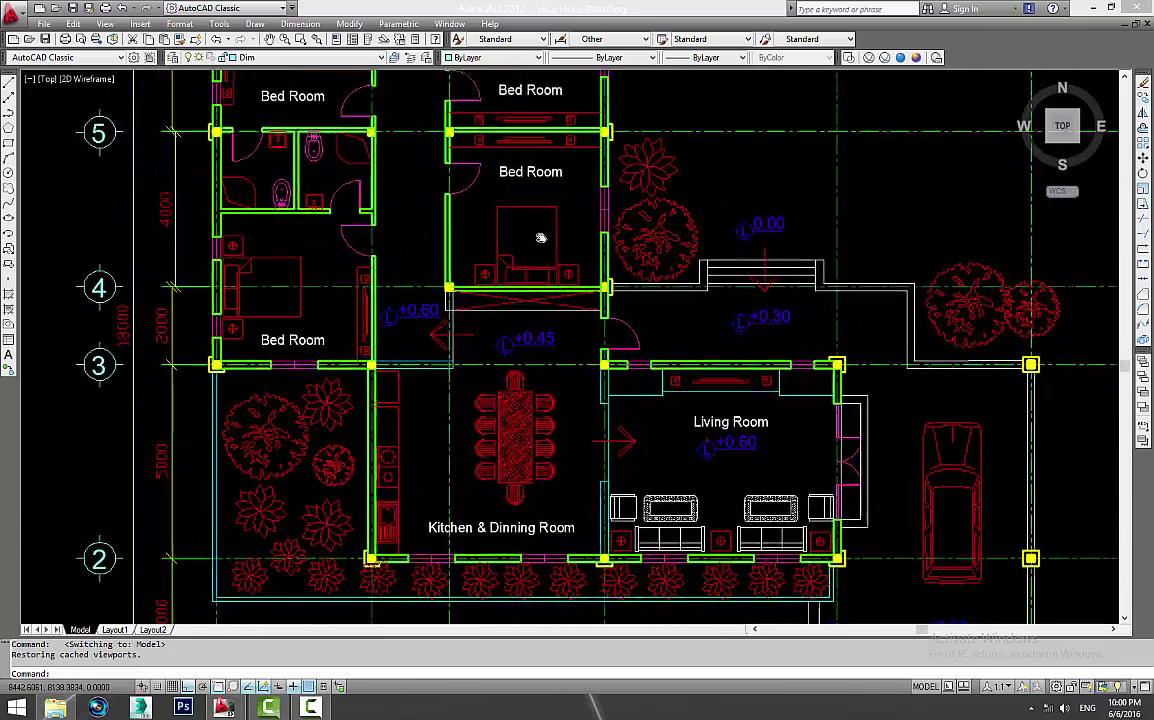
pyautogui.scroll(-1, 745, 352)
pyautogui.scroll(5, 690, 440)
pyautogui.scroll(2, 690, 572)
# Step: Zoom and pan until the Living Room's lower-right wall corner fills the view
pyautogui.moveTo(670, 342); pyautogui.dragTo(670, 507, button='middle')
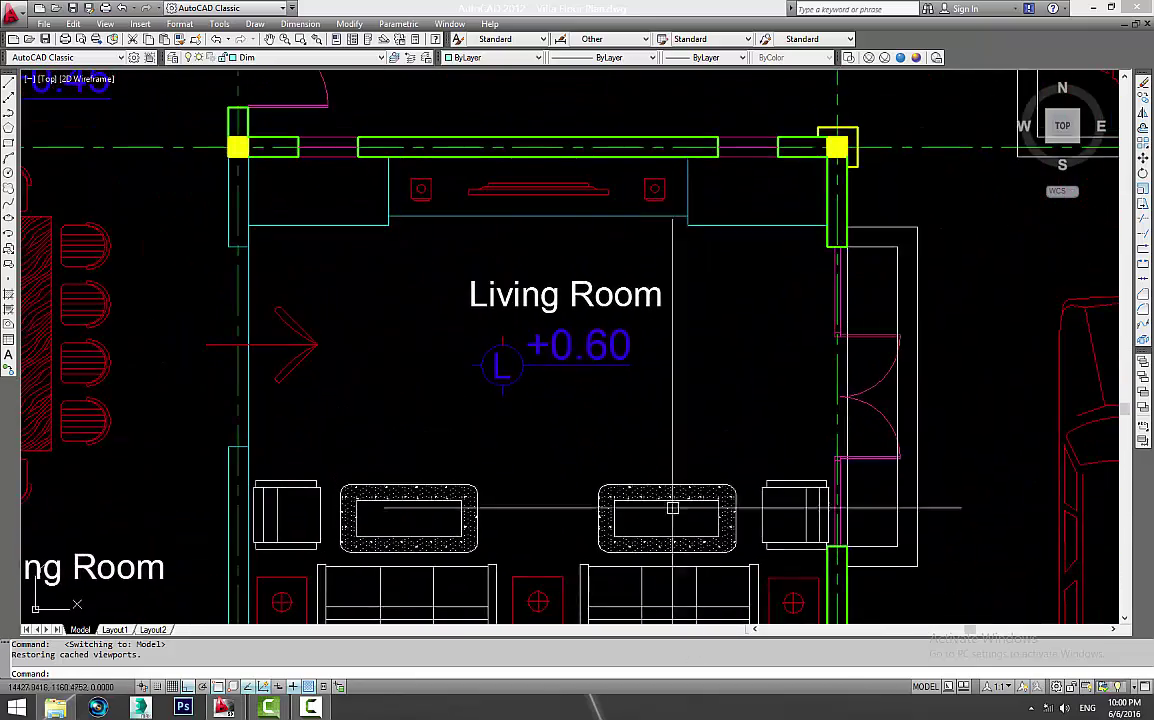
pyautogui.moveTo(640, 391); pyautogui.dragTo(673, 548, button='middle')
pyautogui.scroll(-2, 634, 490)
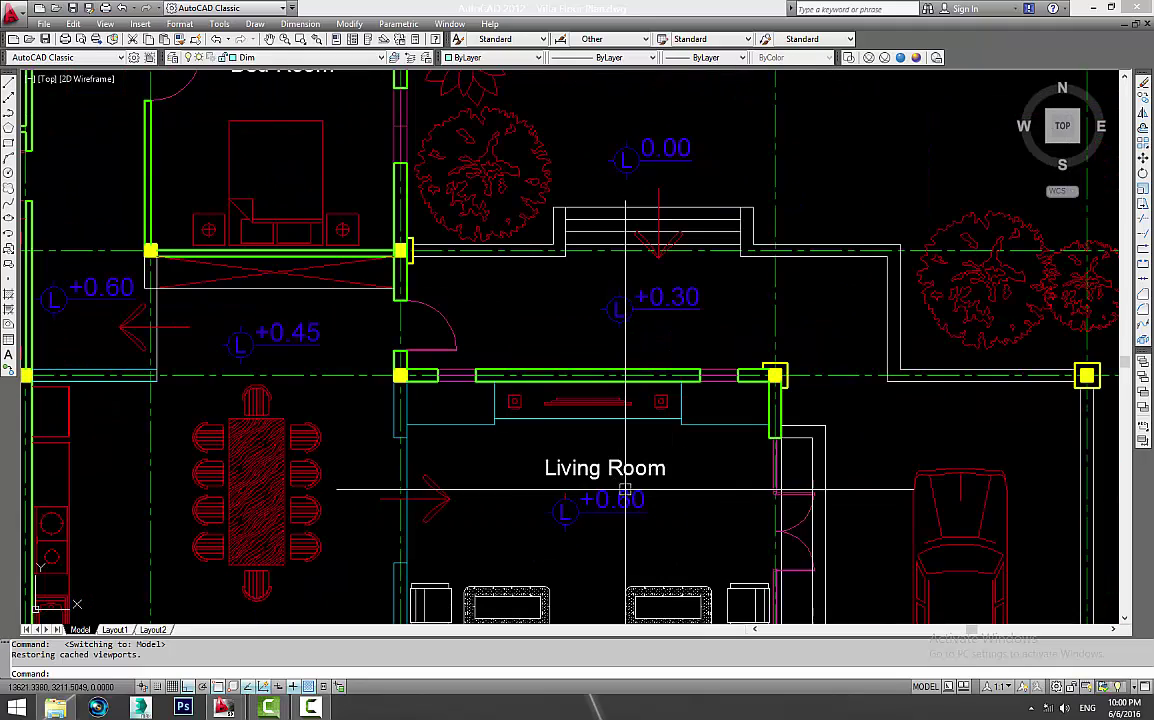
pyautogui.scroll(-2, 637, 484)
pyautogui.scroll(3, 640, 480)
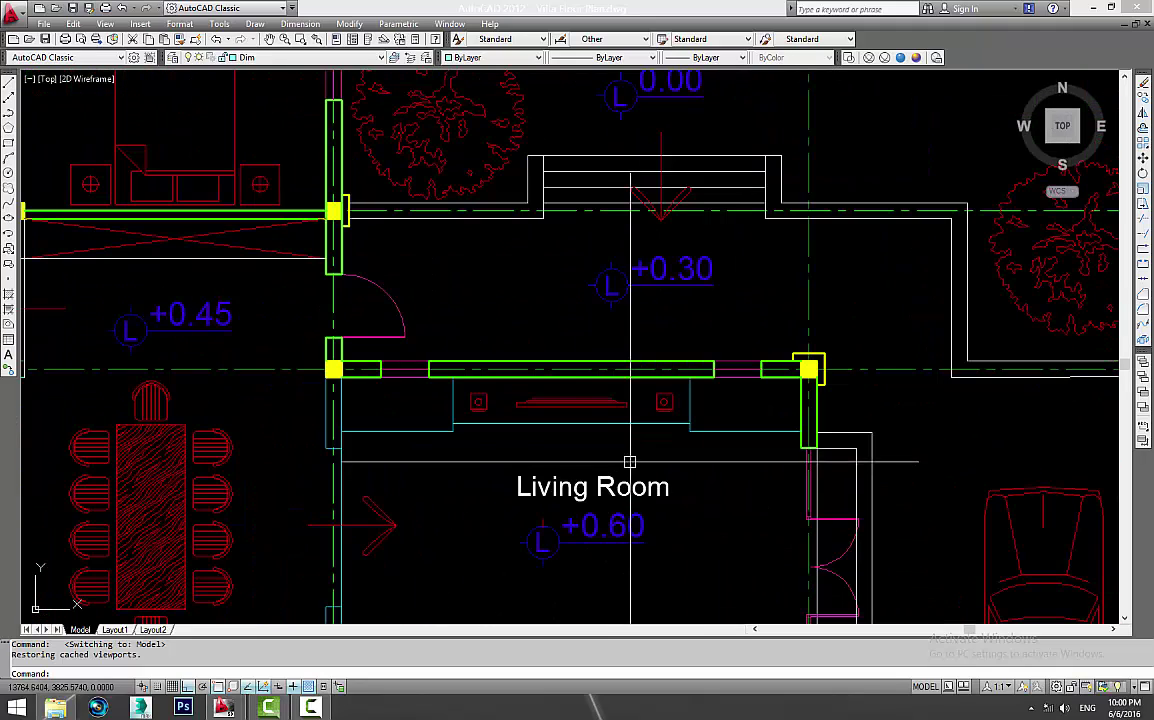
pyautogui.scroll(2, 612, 372)
pyautogui.scroll(2, 595, 375)
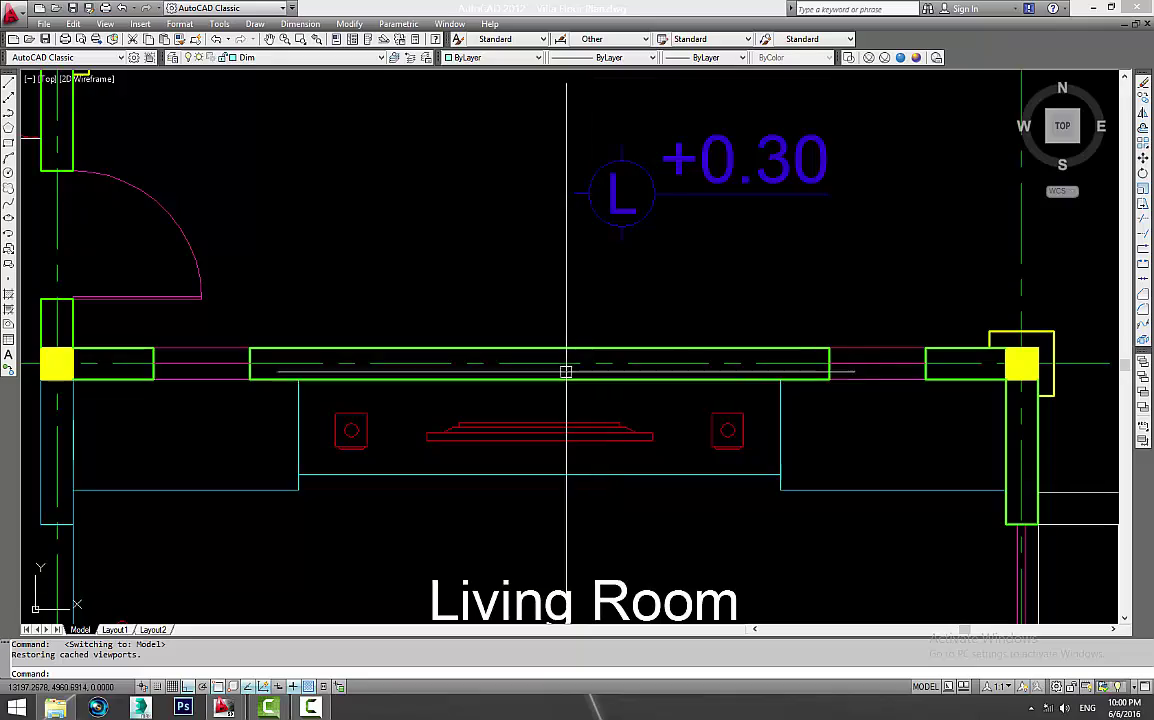
pyautogui.scroll(-2, 542, 382)
pyautogui.moveTo(542, 382); pyautogui.dragTo(806, 592, button='middle')
pyautogui.scroll(-2, 742, 523)
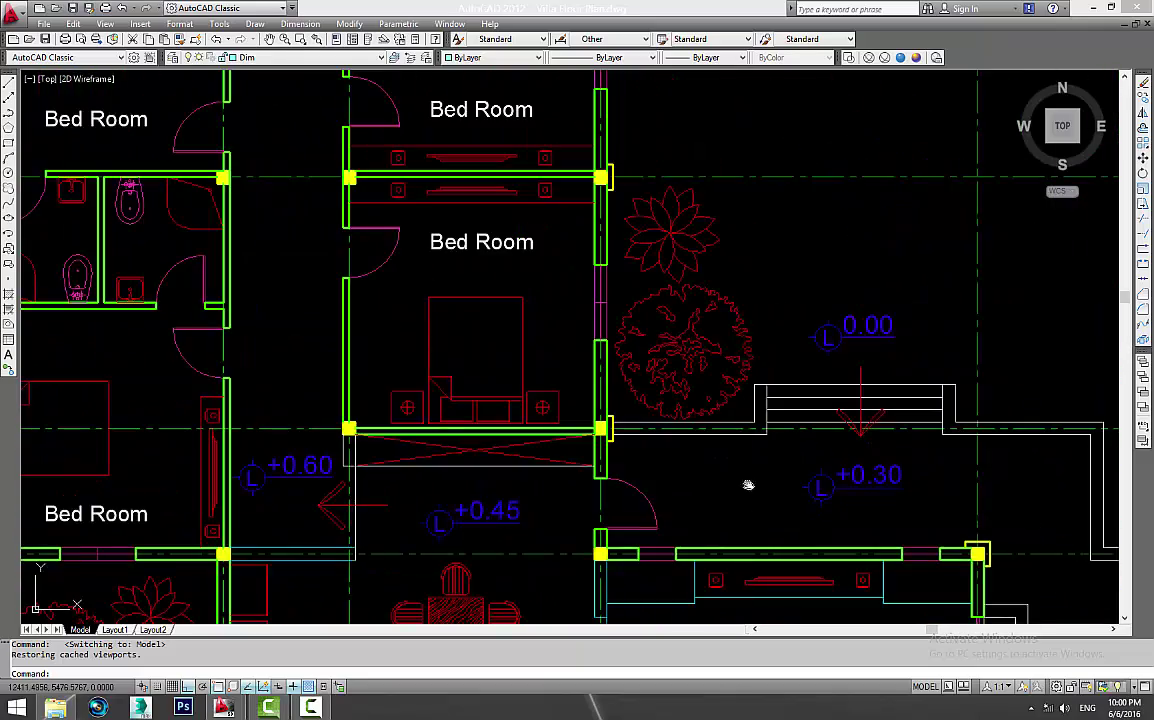
pyautogui.moveTo(747, 484)
pyautogui.mouseDown(button='middle')
pyautogui.moveTo(689, 314)
pyautogui.moveTo(469, 184)
pyautogui.mouseUp(button='middle')
pyautogui.scroll(2, 689, 540)
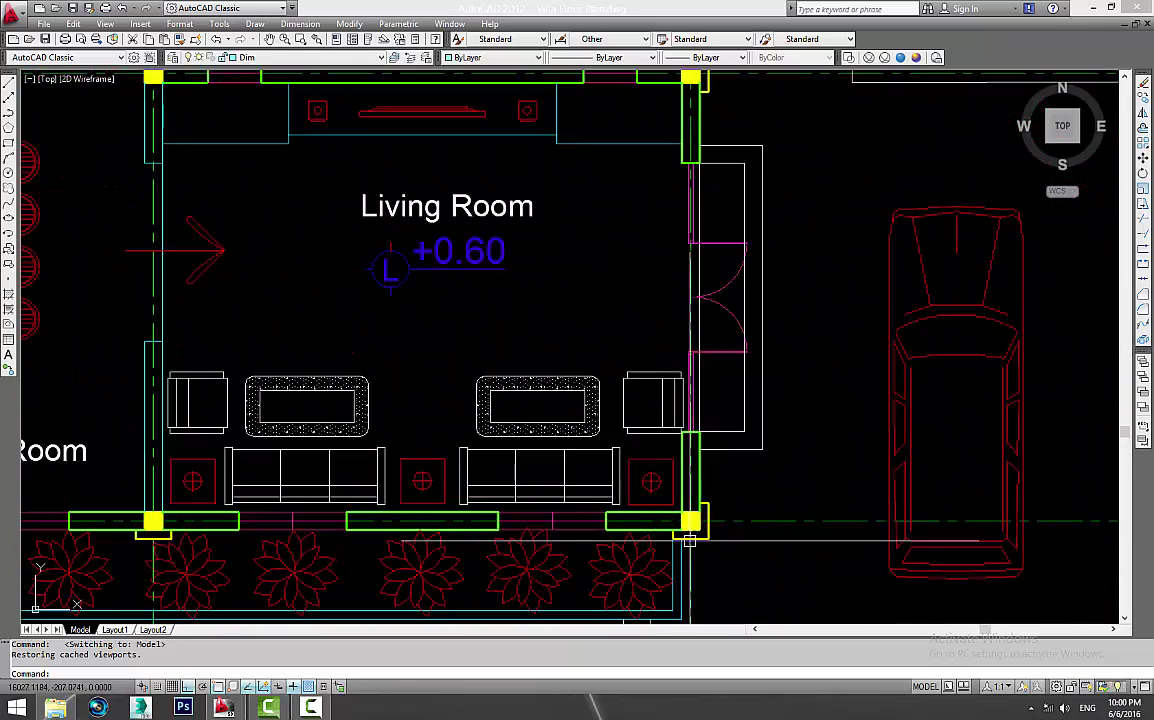
pyautogui.scroll(3, 695, 502)
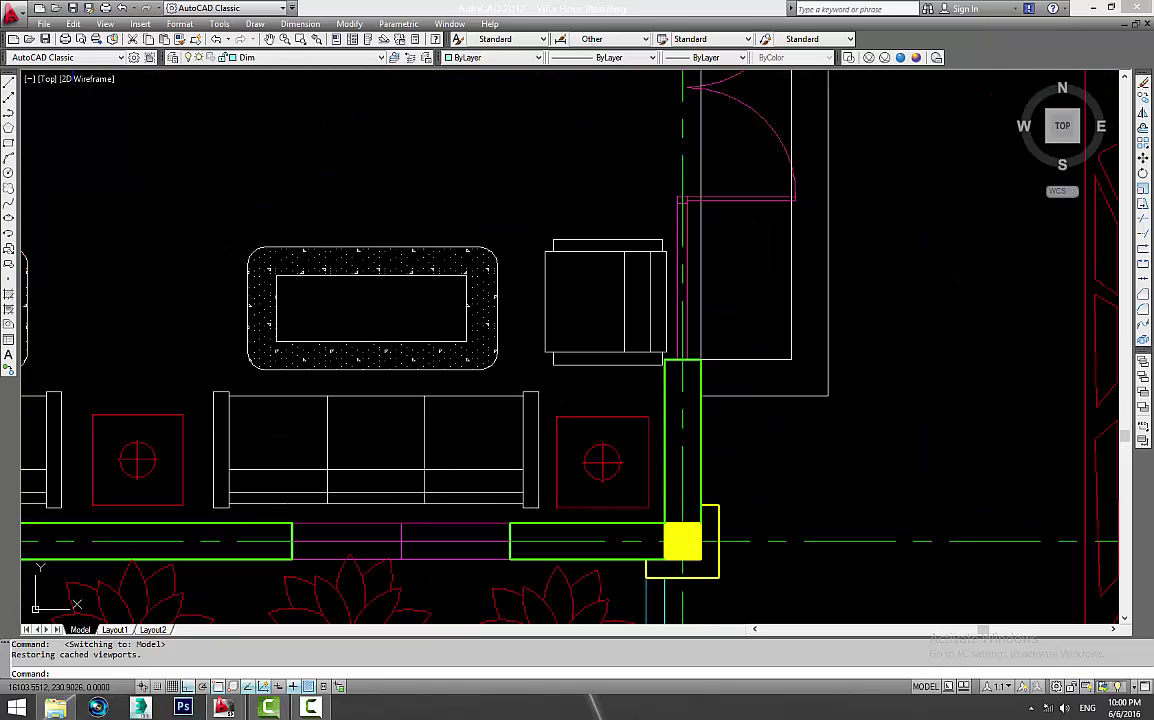
pyautogui.click(701, 450)
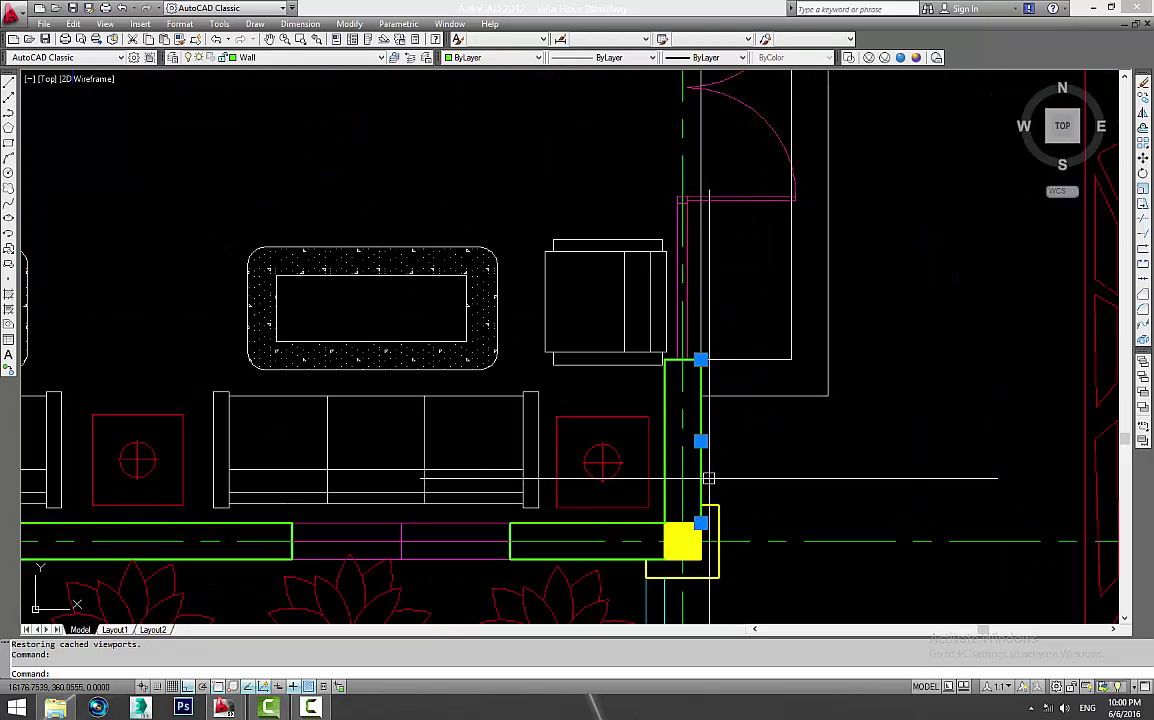
pyautogui.scroll(3, 686, 379)
pyautogui.click(638, 380)
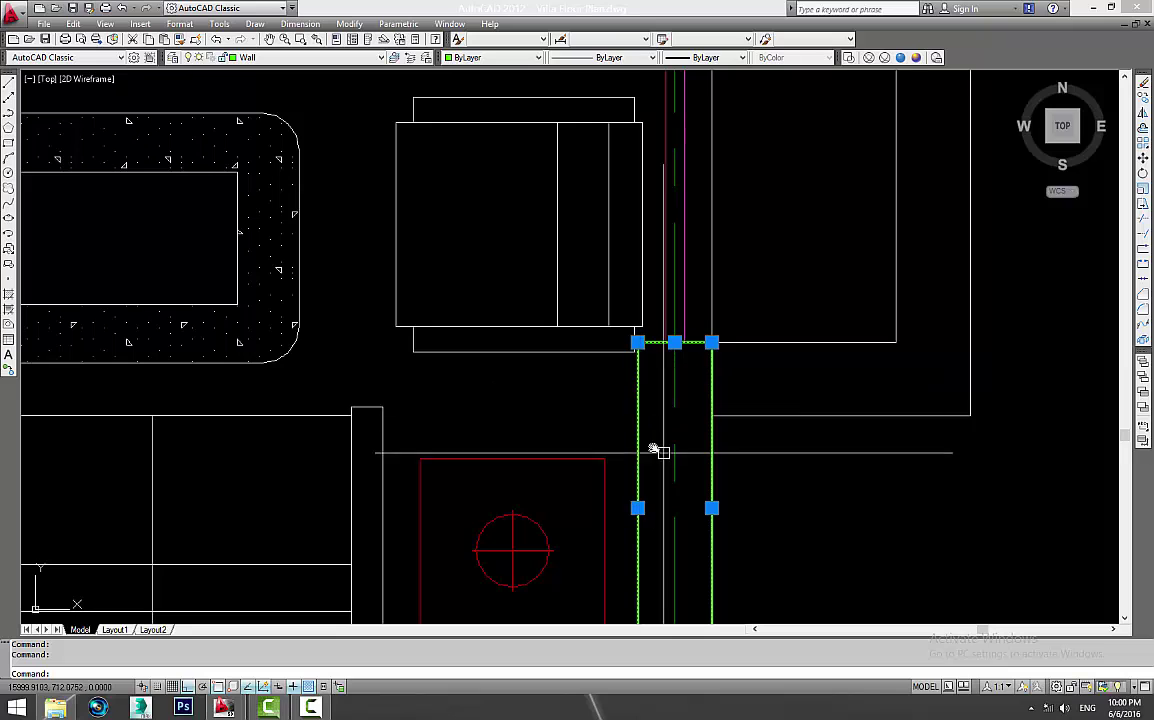
pyautogui.moveTo(657, 451)
pyautogui.mouseDown(button='middle')
pyautogui.moveTo(644, 392)
pyautogui.moveTo(669, 438)
pyautogui.mouseUp(button='middle')
pyautogui.scroll(-2, 654, 385)
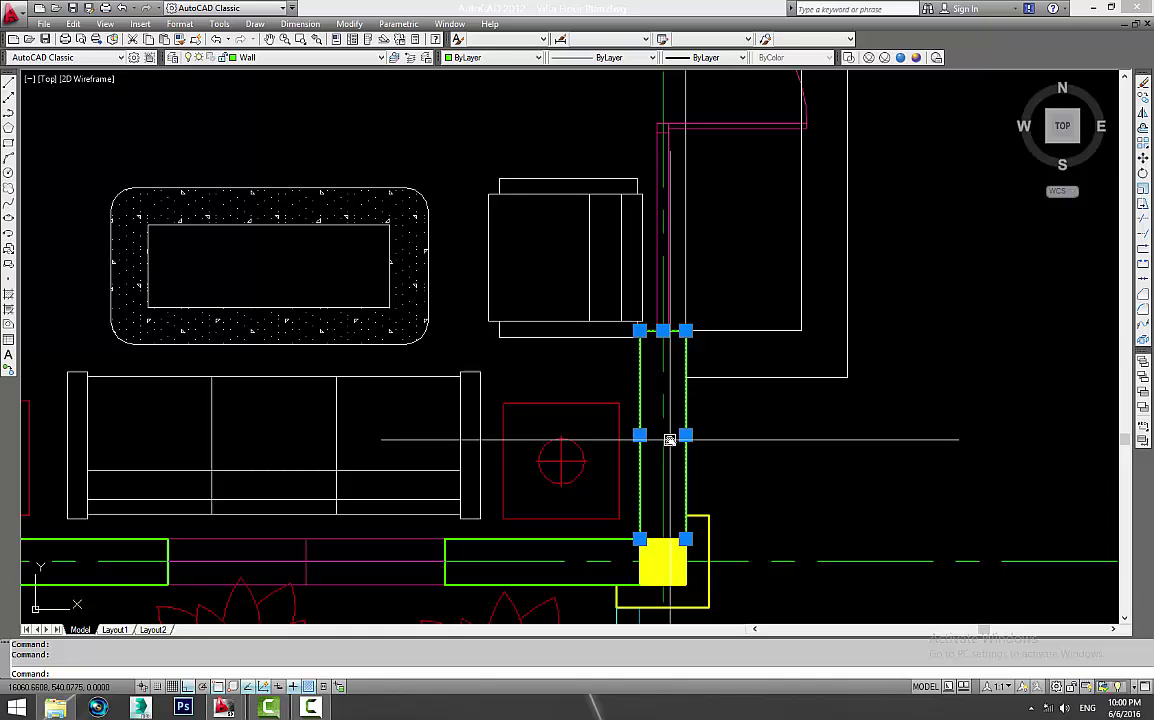
pyautogui.scroll(-3, 669, 438)
pyautogui.scroll(-1, 628, 527)
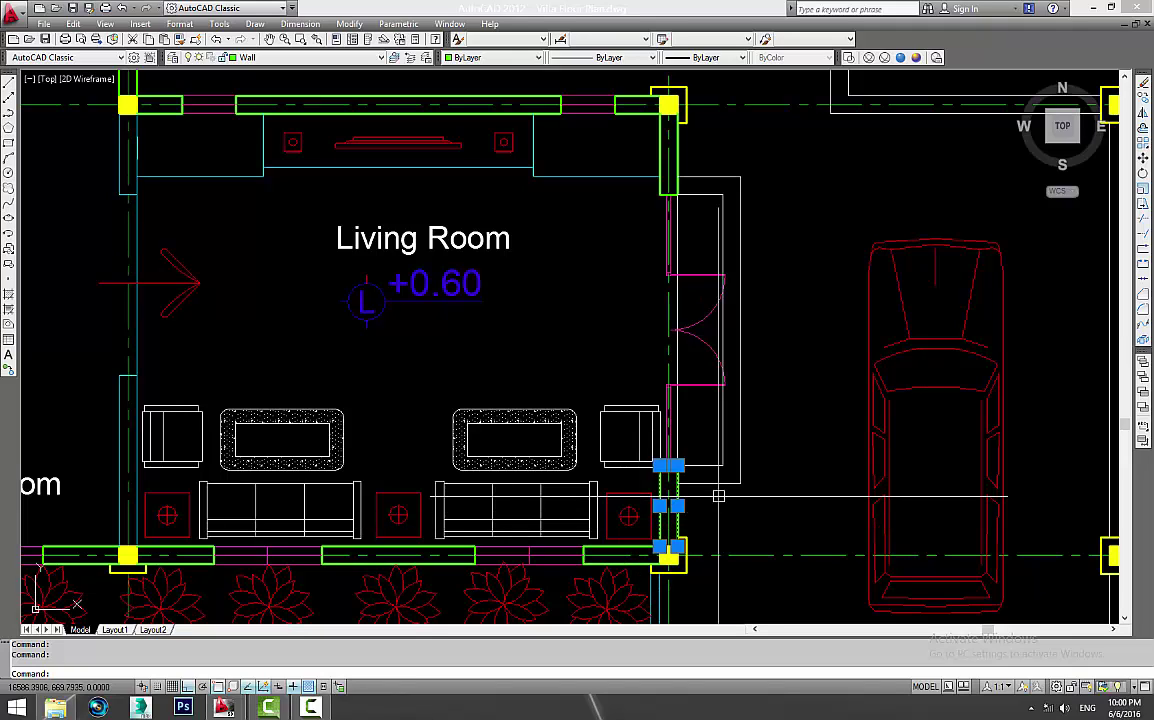
pyautogui.scroll(3, 666, 538)
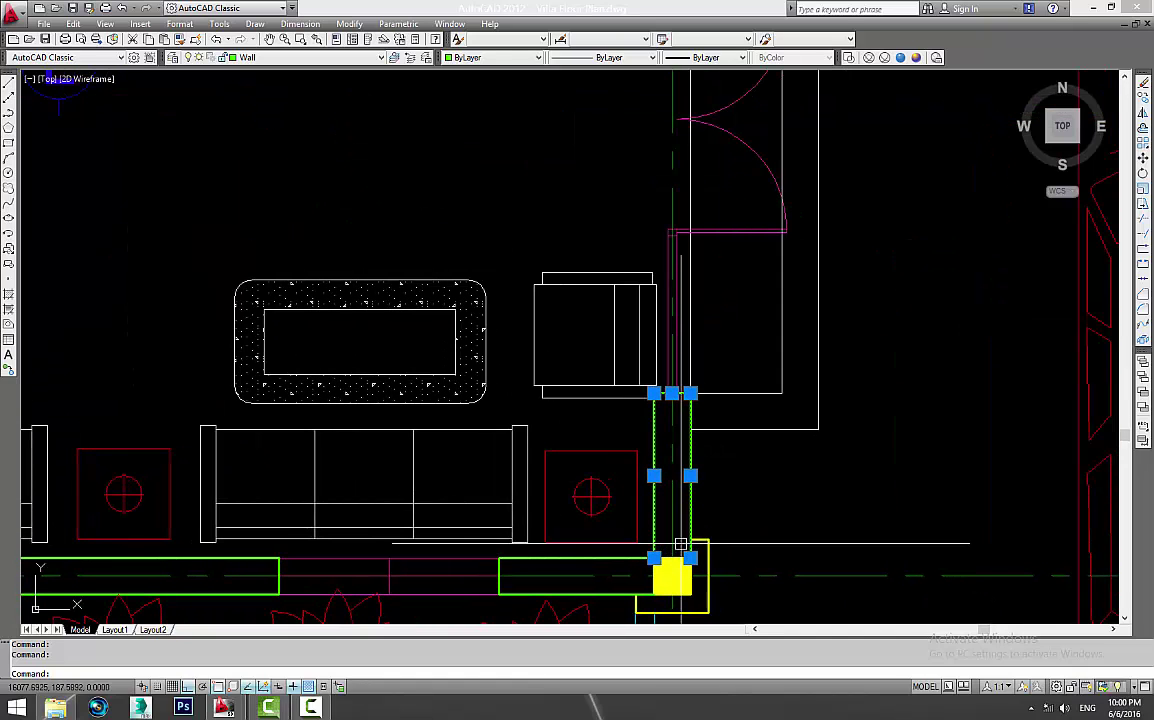
pyautogui.scroll(2, 683, 489)
pyautogui.scroll(1, 662, 443)
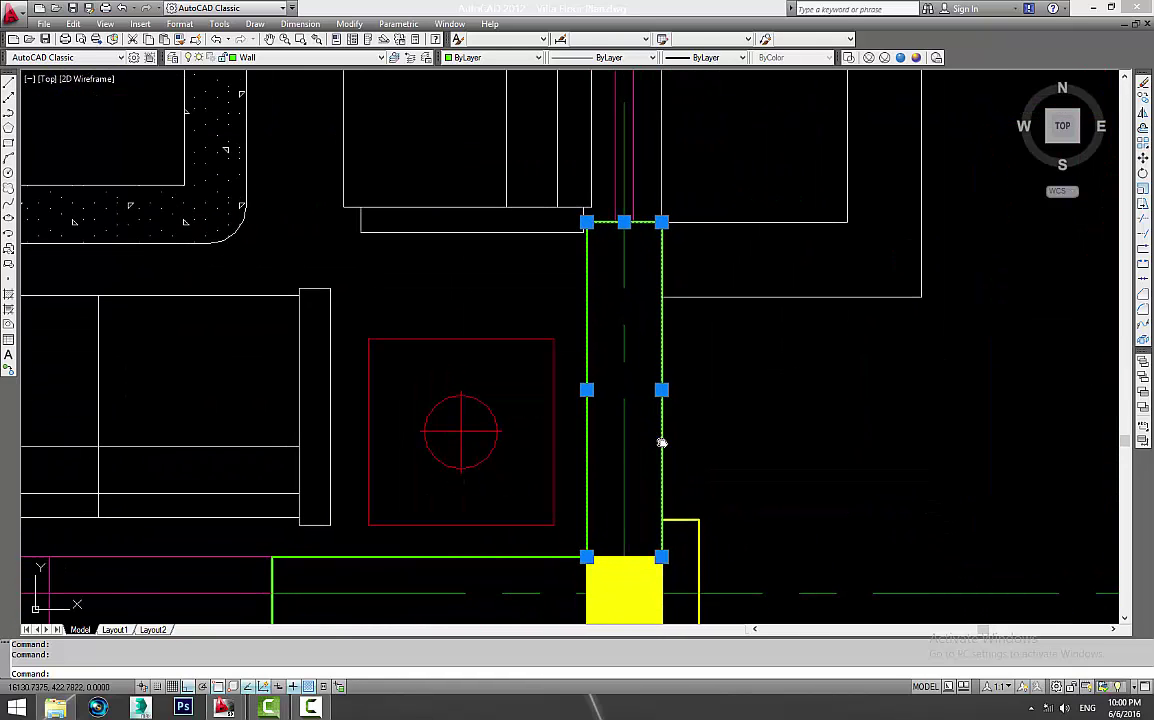
pyautogui.press('Escape')
pyautogui.press('Escape')
pyautogui.scroll(-2, 652, 445)
pyautogui.moveTo(649, 458); pyautogui.dragTo(667, 394, button='middle')
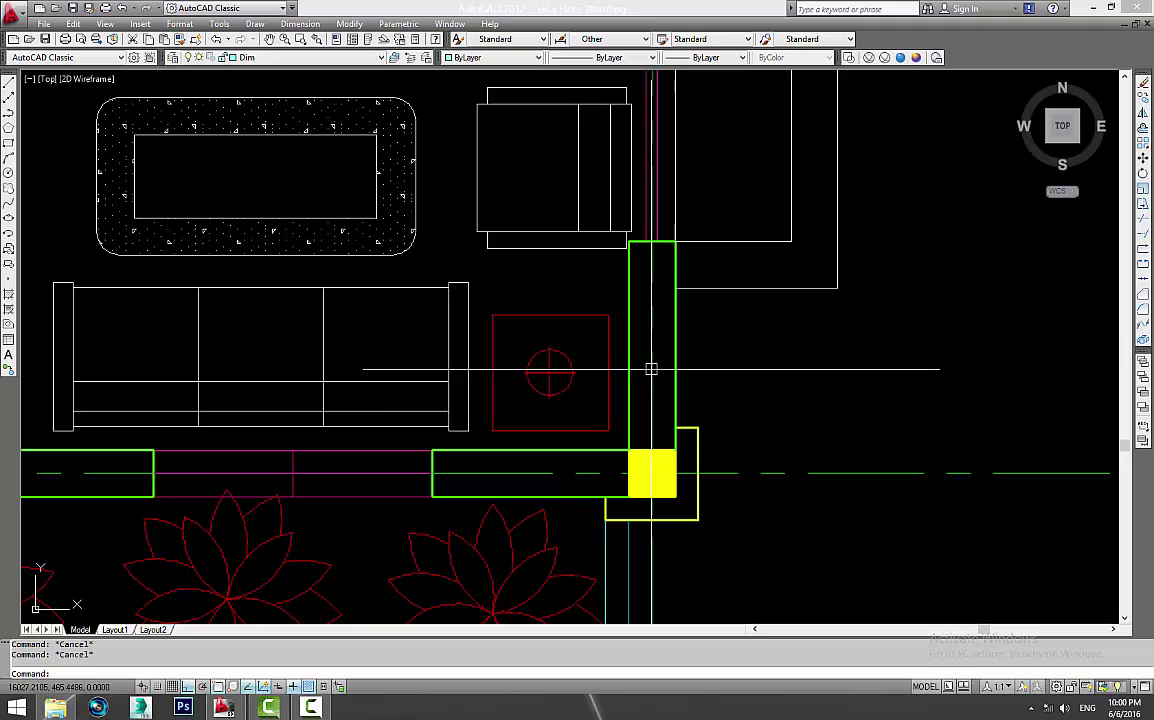
pyautogui.write('h')
pyautogui.press('Return')
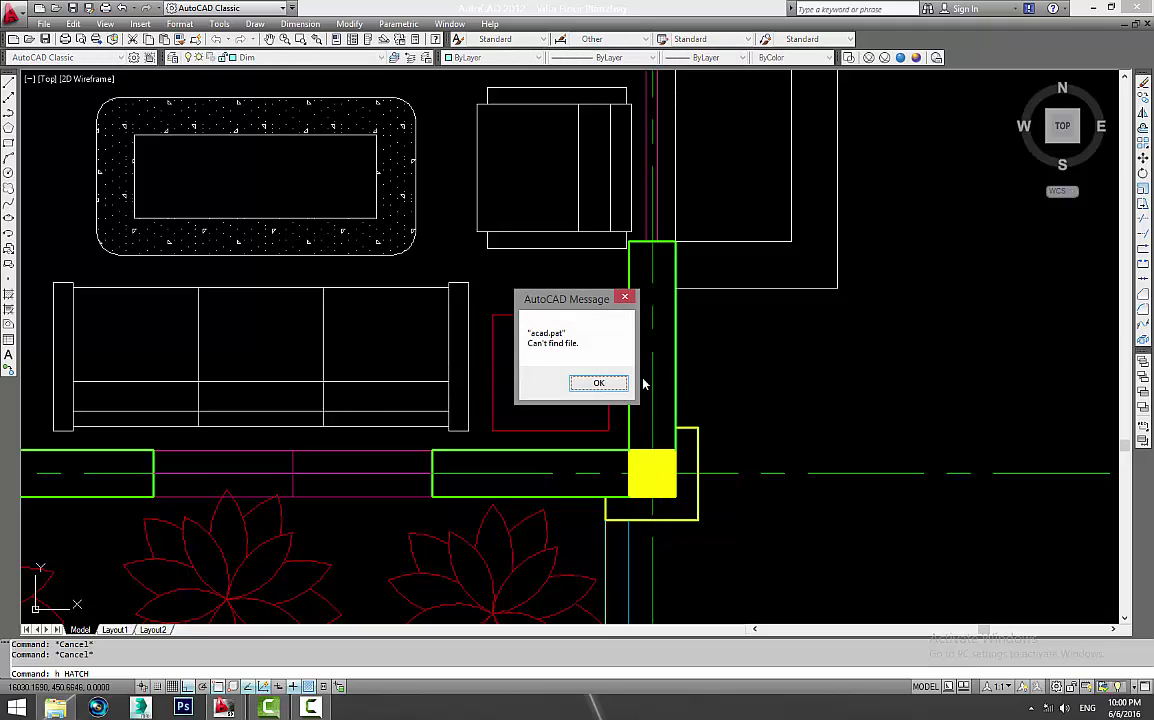
pyautogui.press('Return')
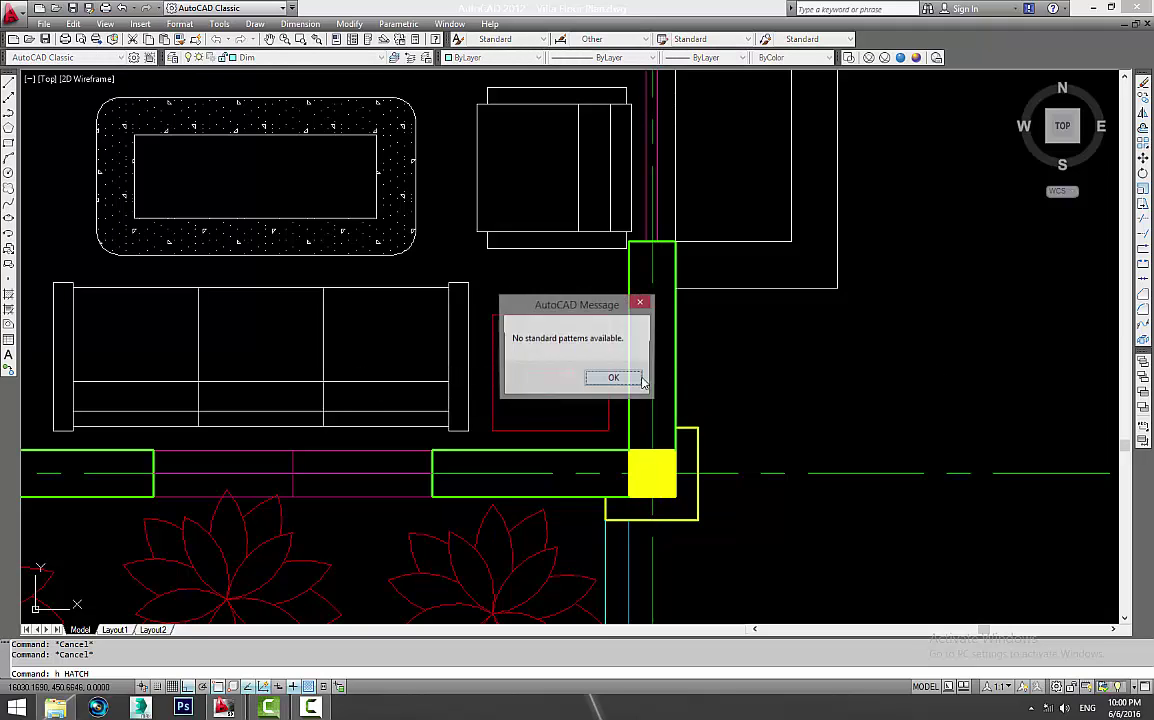
pyautogui.click(643, 381)
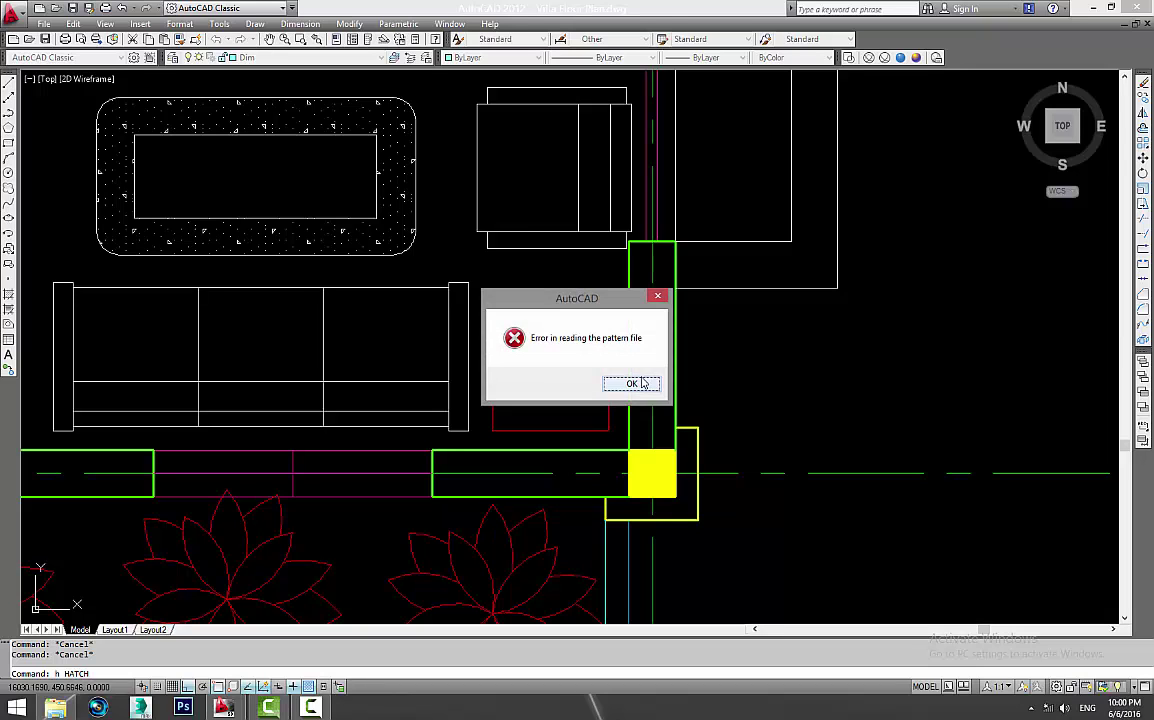
pyautogui.click(643, 382)
pyautogui.click(644, 382)
pyautogui.click(645, 383)
pyautogui.click(645, 383)
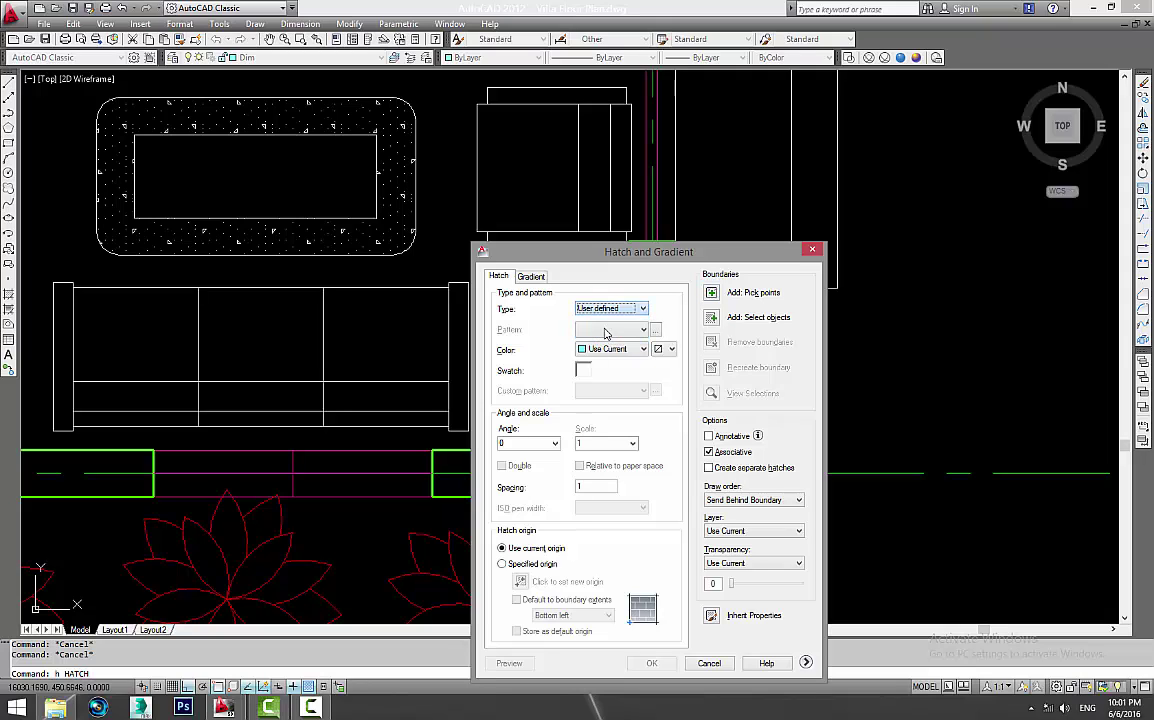
pyautogui.click(672, 497)
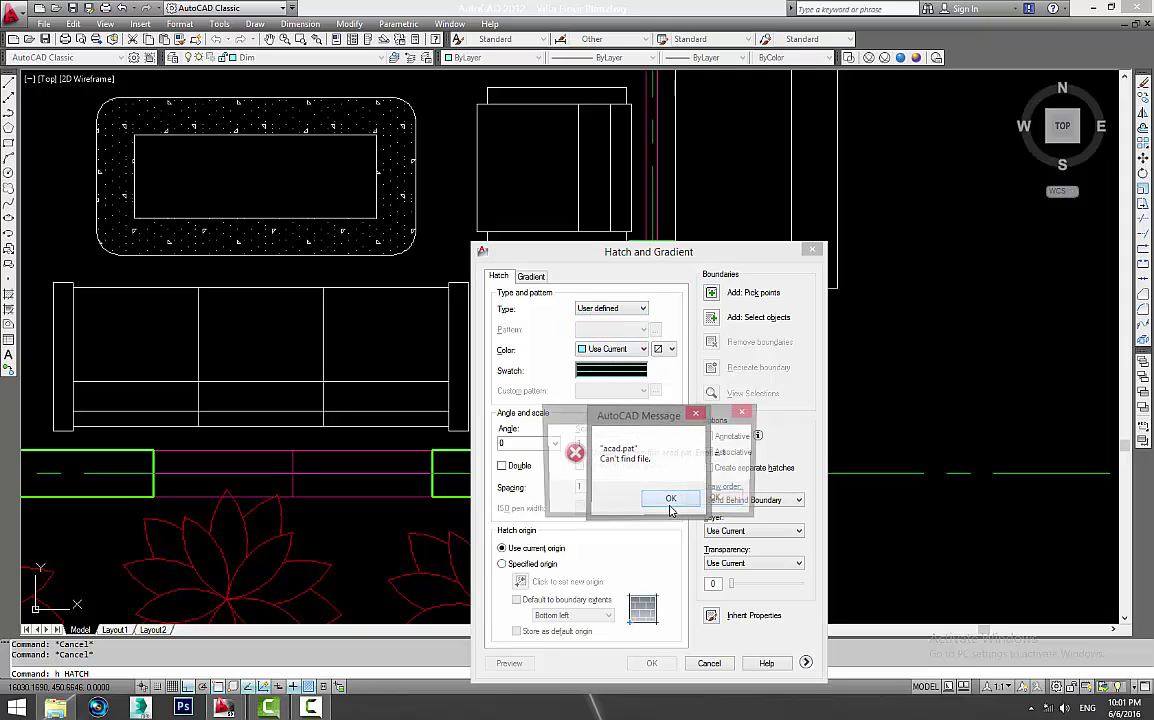
pyautogui.click(672, 503)
pyautogui.click(724, 505)
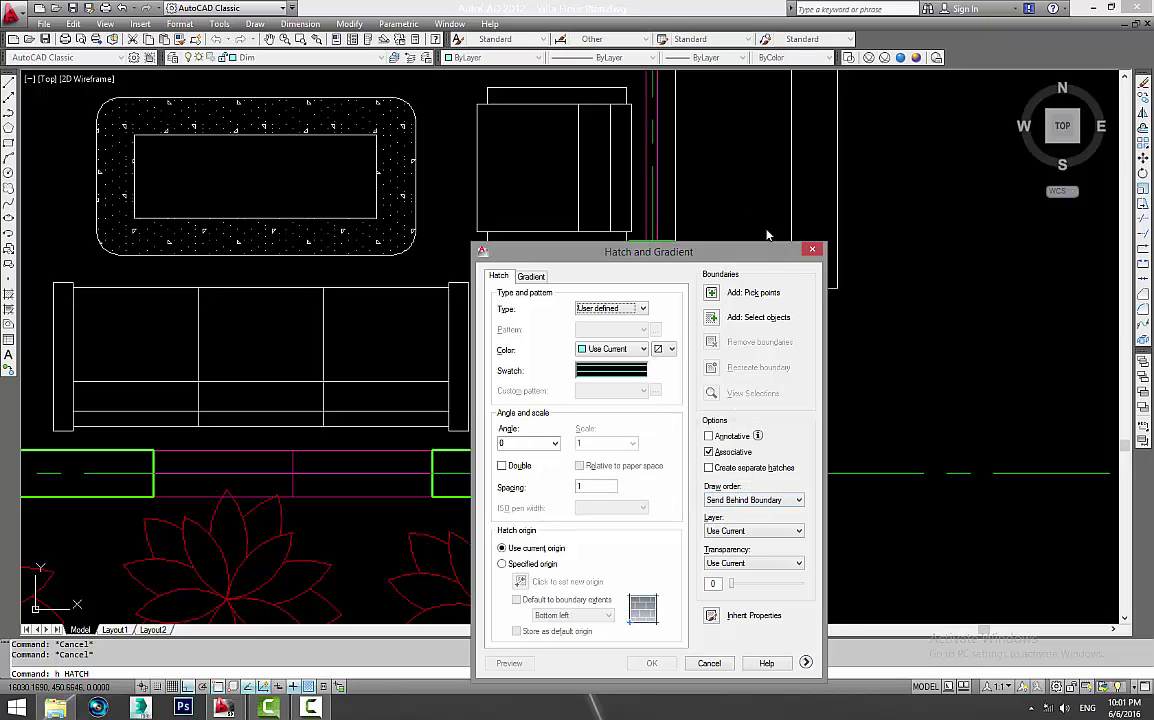
pyautogui.click(777, 167)
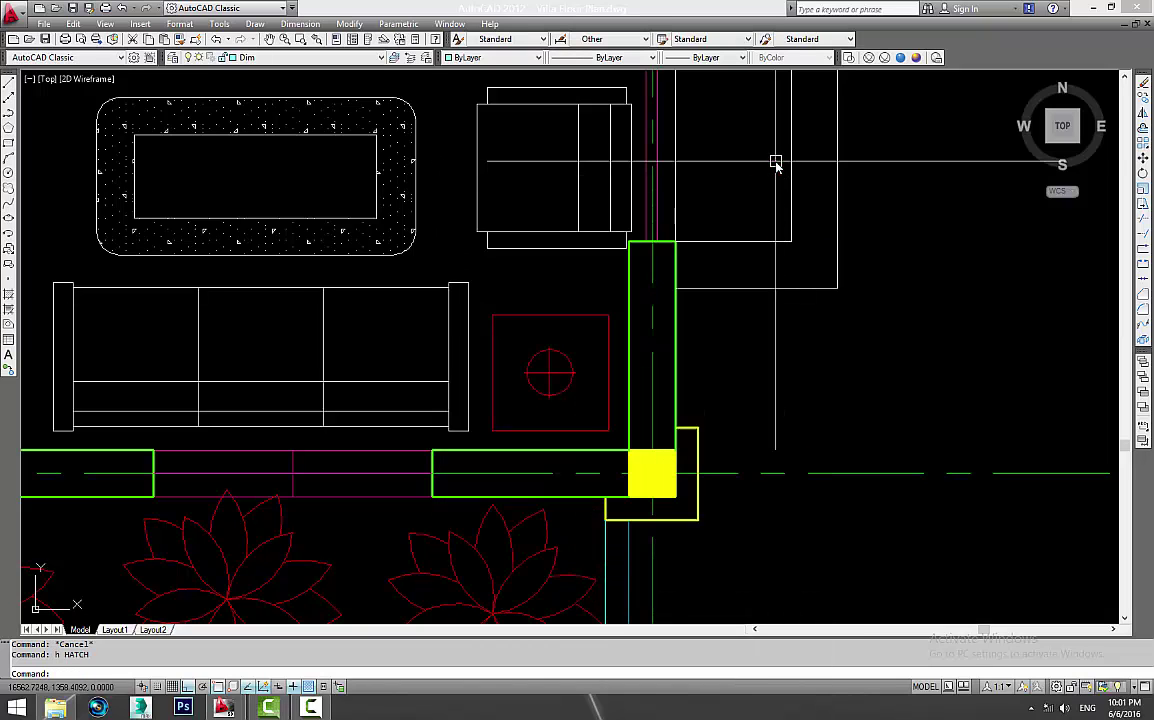
pyautogui.scroll(-3, 567, 257)
pyautogui.scroll(-3, 584, 275)
# Step: Pan to show grid bubbles A–E and the scale title, then zoom out to the full sheet
pyautogui.moveTo(584, 275)
pyautogui.mouseDown(button='middle')
pyautogui.moveTo(736, 361)
pyautogui.moveTo(770, 475)
pyautogui.mouseUp(button='middle')
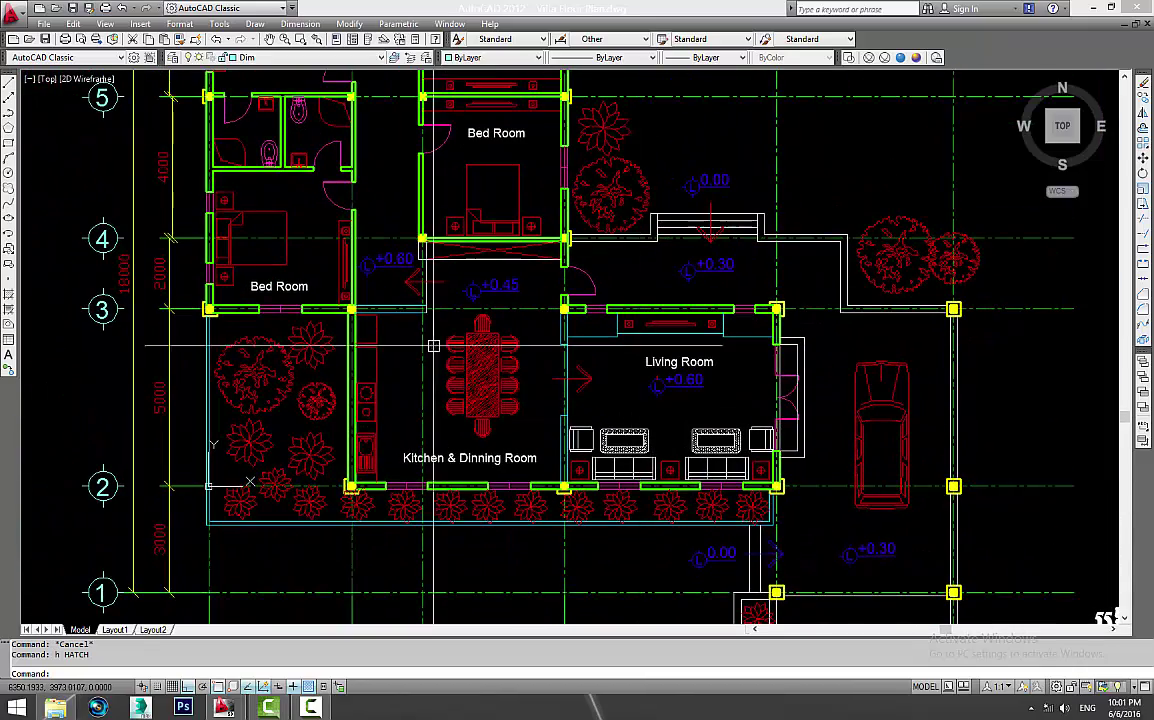
pyautogui.moveTo(381, 313); pyautogui.dragTo(432, 385, button='middle')
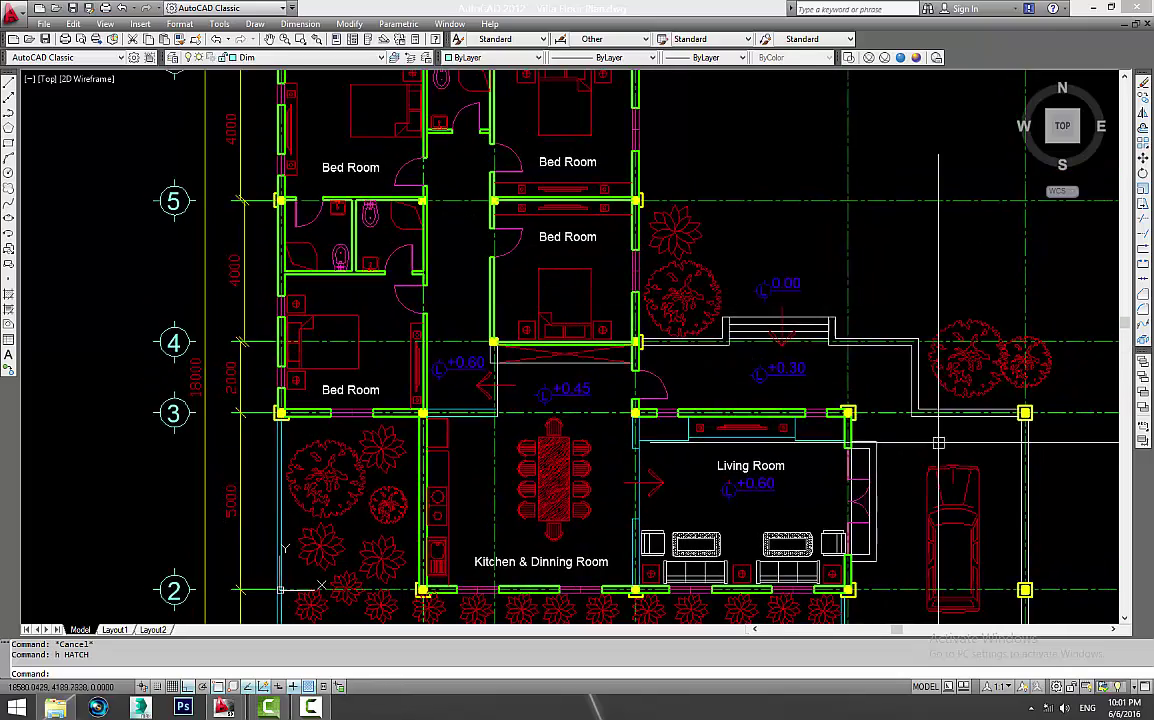
pyautogui.moveTo(897, 416); pyautogui.dragTo(723, 150, button='middle')
pyautogui.moveTo(758, 420); pyautogui.dragTo(804, 498, button='middle')
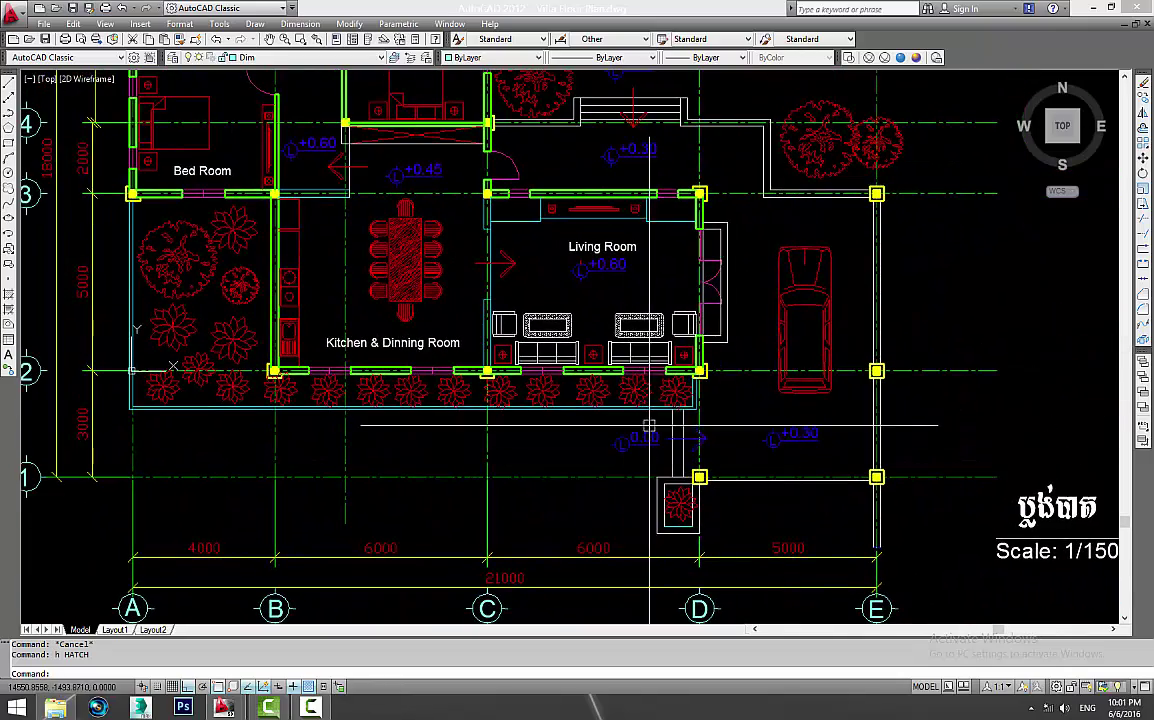
pyautogui.moveTo(700, 449); pyautogui.dragTo(699, 484, button='middle')
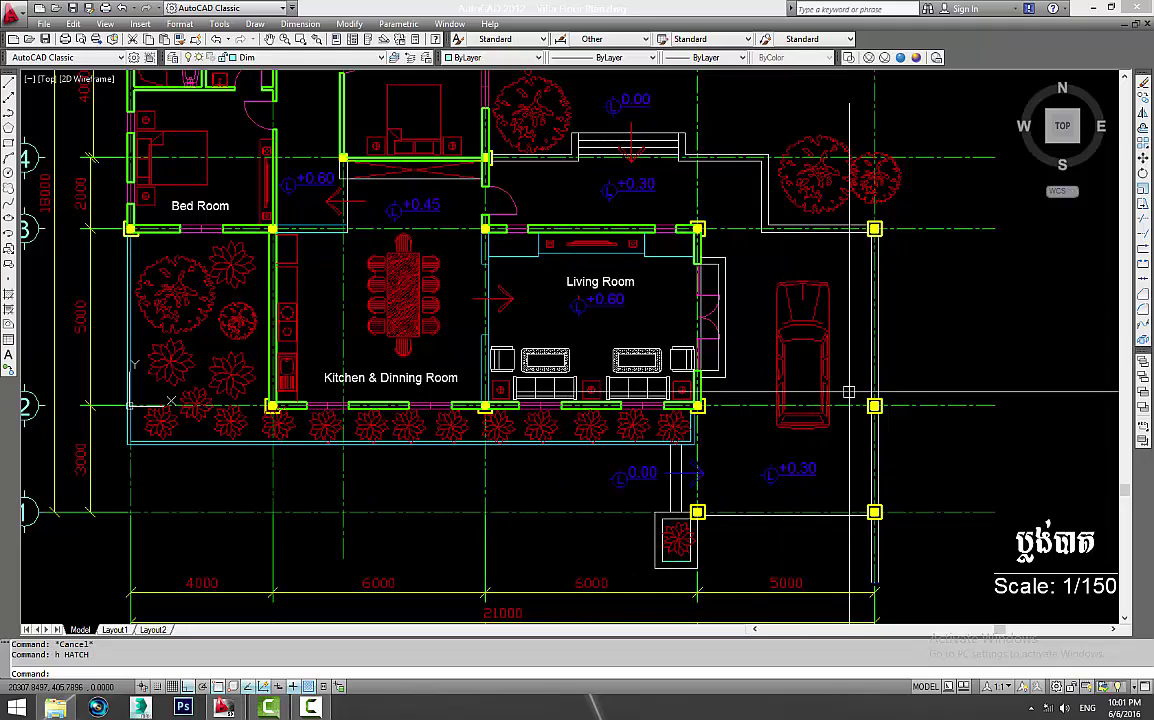
pyautogui.moveTo(825, 542); pyautogui.dragTo(812, 466, button='middle')
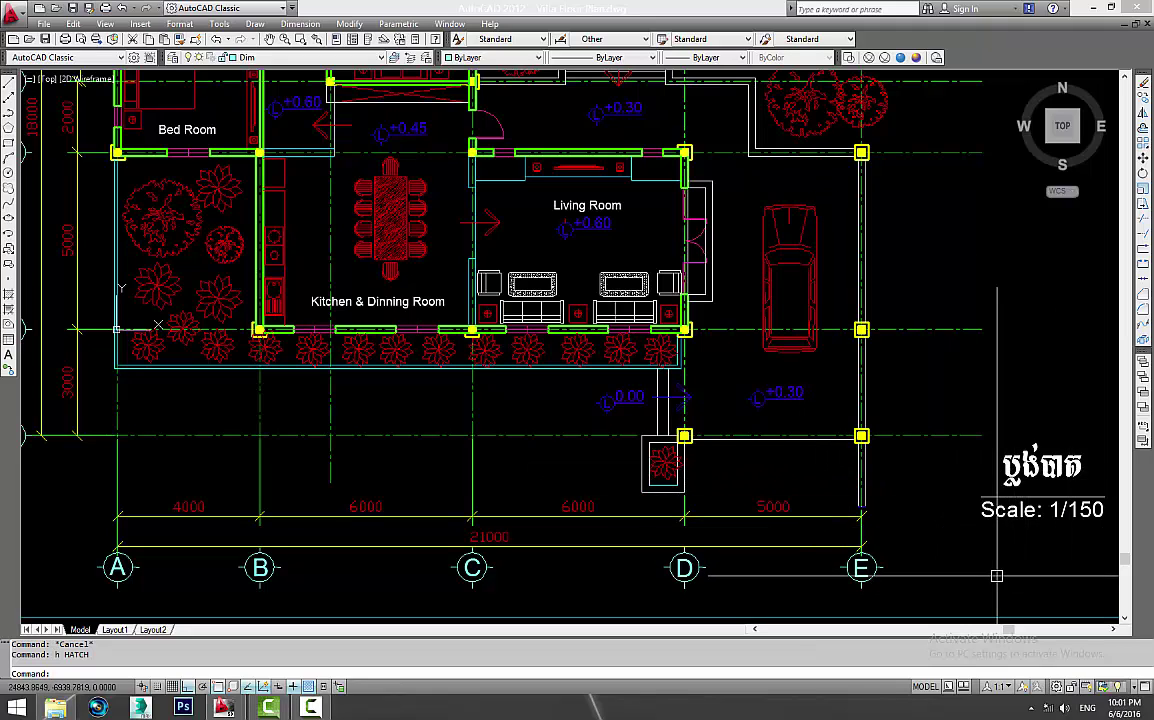
pyautogui.scroll(-2, 889, 610)
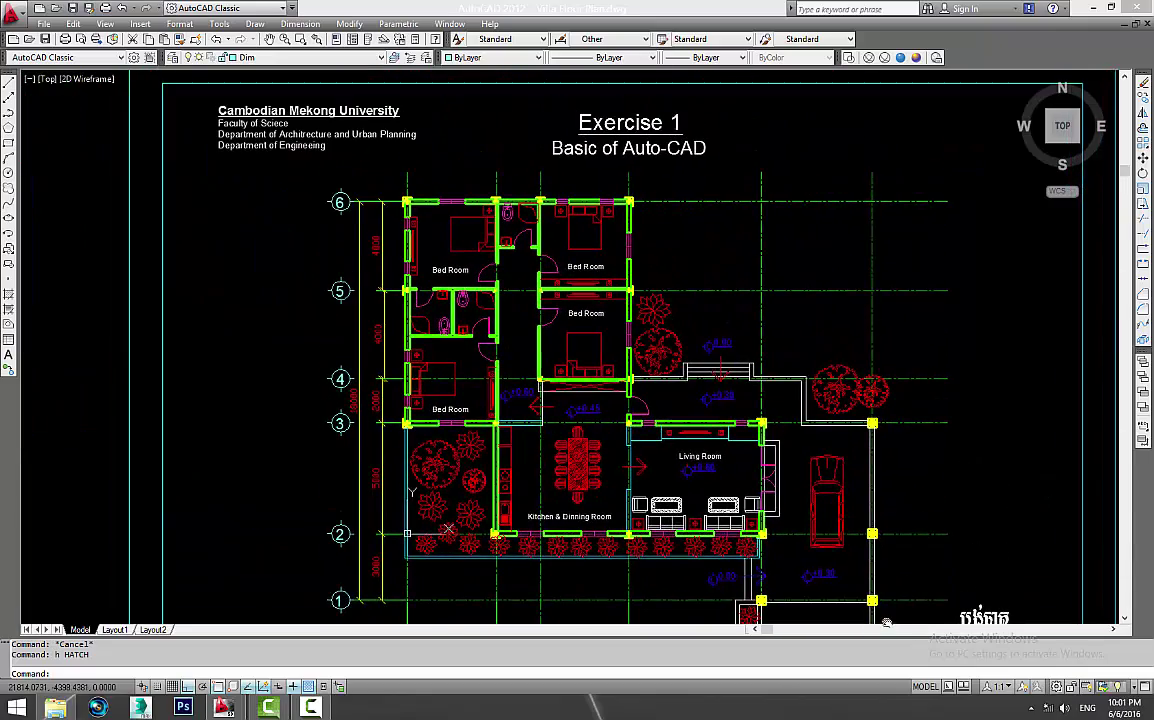
pyautogui.scroll(5, 746, 450)
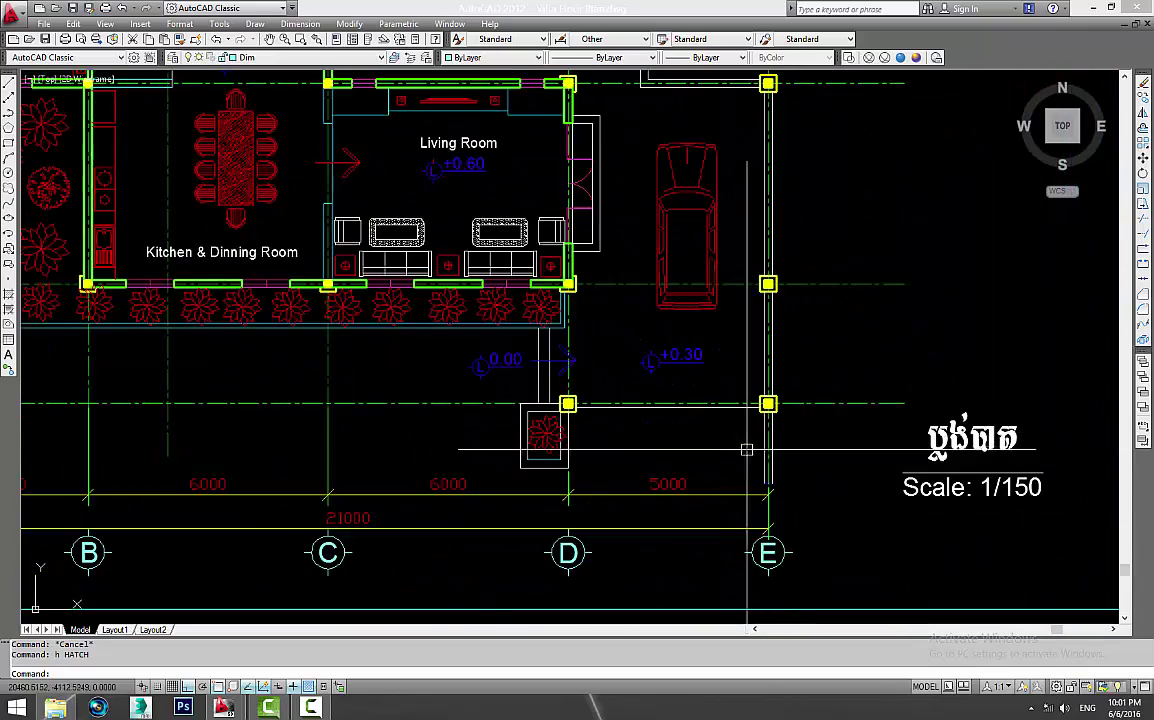
# Step: Draw a rectangle between the grid D and E columns below the garage car
pyautogui.scroll(2, 746, 450)
pyautogui.write('c')
pyautogui.press('Return')
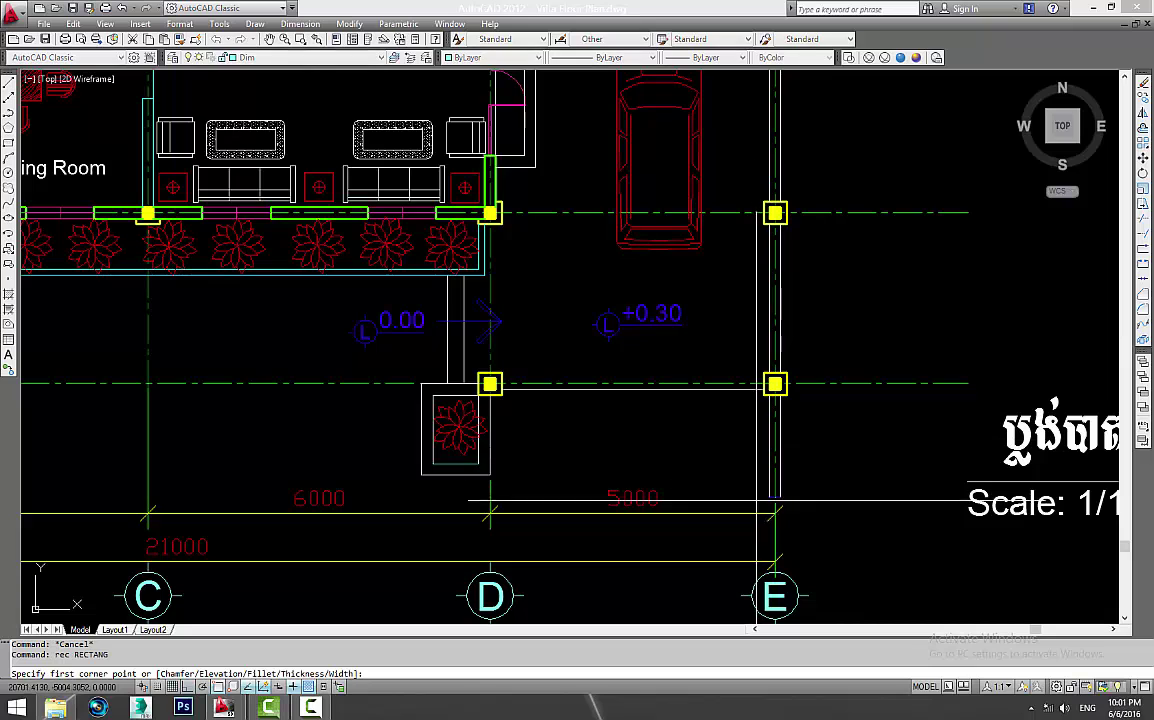
pyautogui.scroll(3, 757, 440)
pyautogui.scroll(-2, 778, 495)
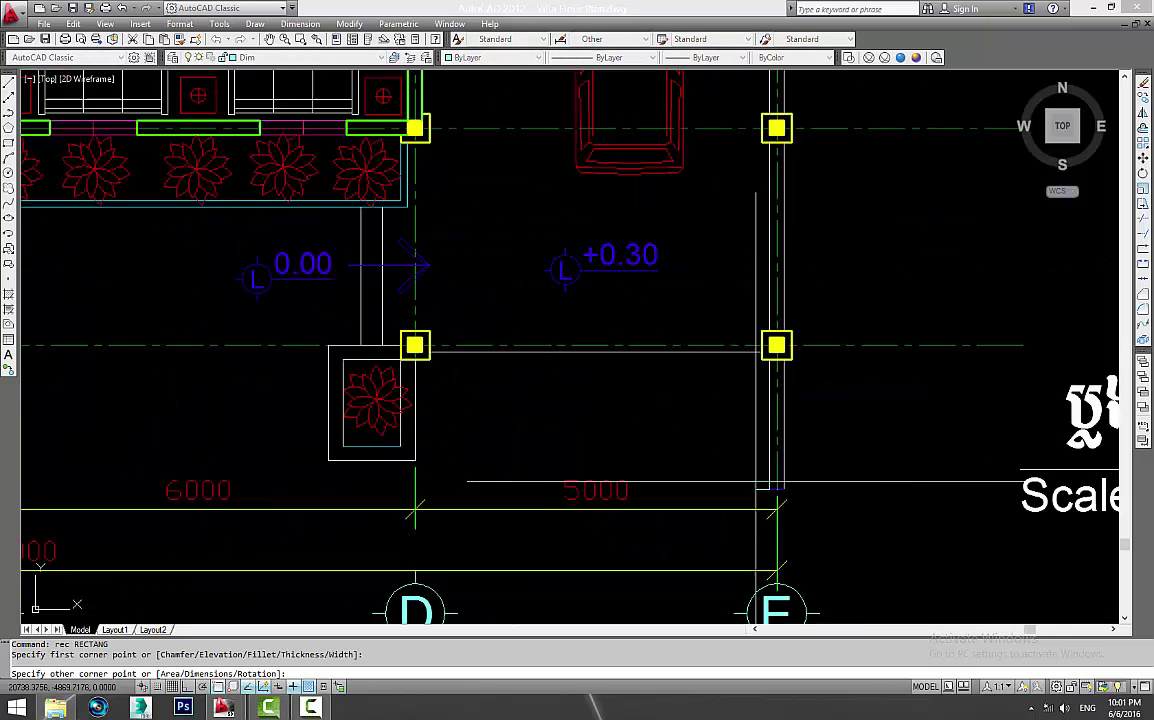
pyautogui.scroll(3, 428, 345)
pyautogui.press('Escape')
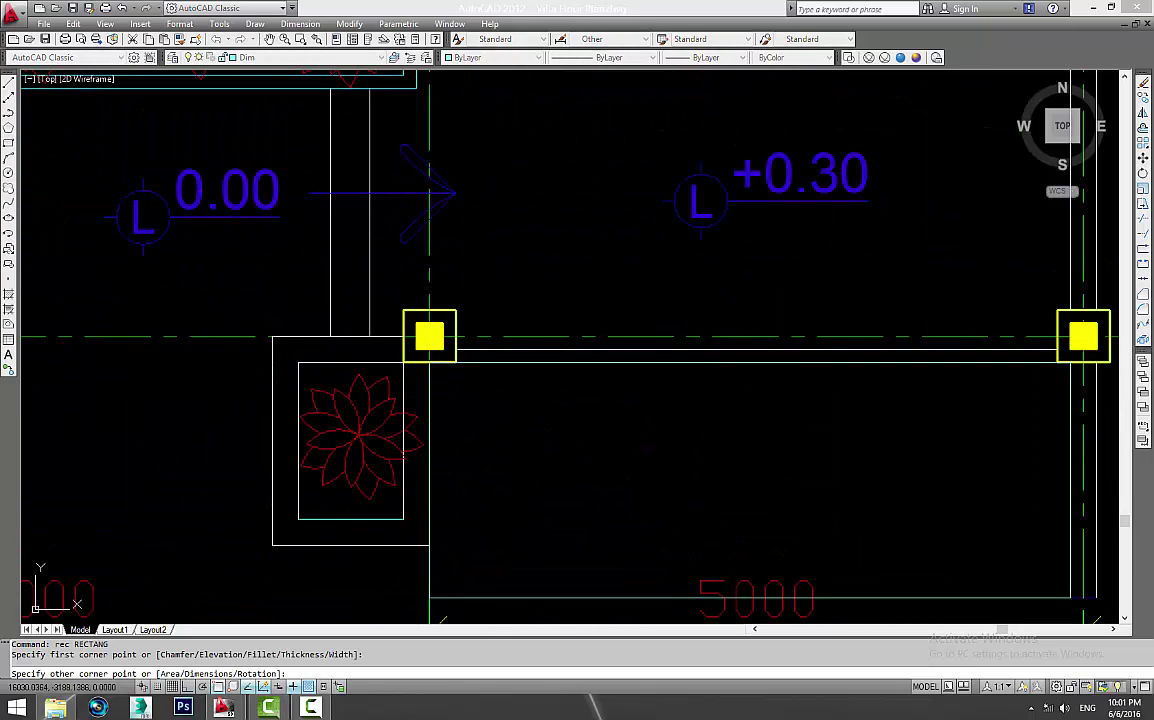
pyautogui.click(695, 362)
# Step: Start the TRIM command and cancel it
pyautogui.write('tr')
pyautogui.press('Return')
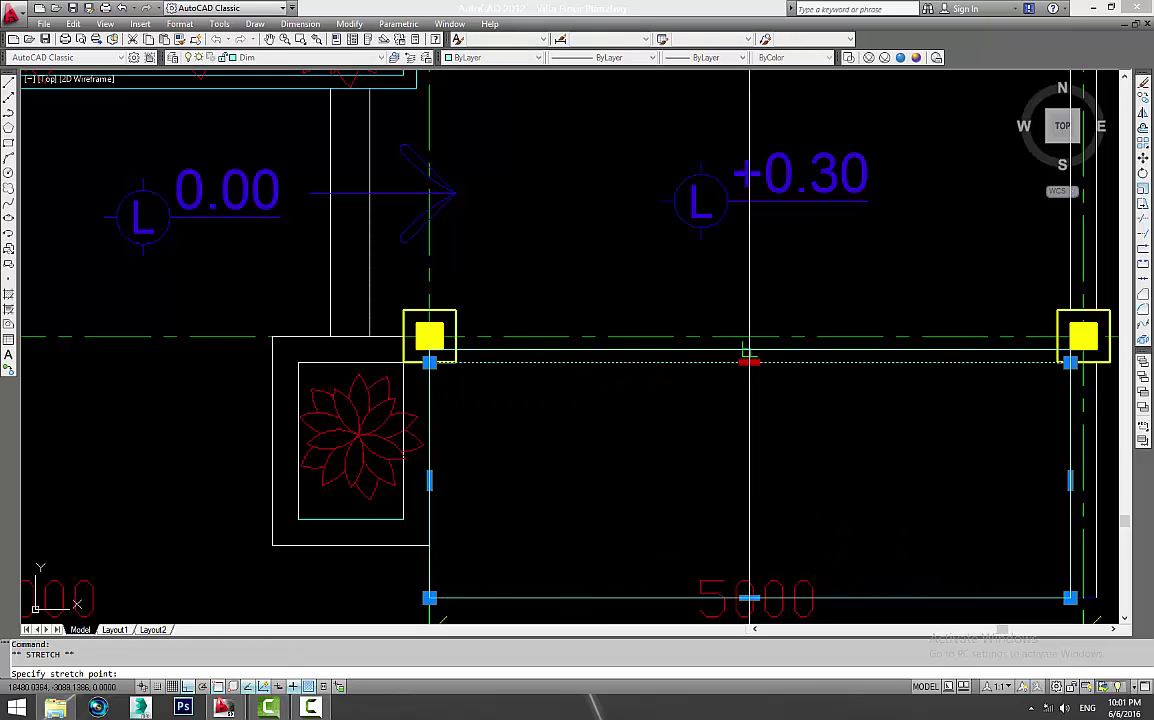
pyautogui.scroll(5, 455, 350)
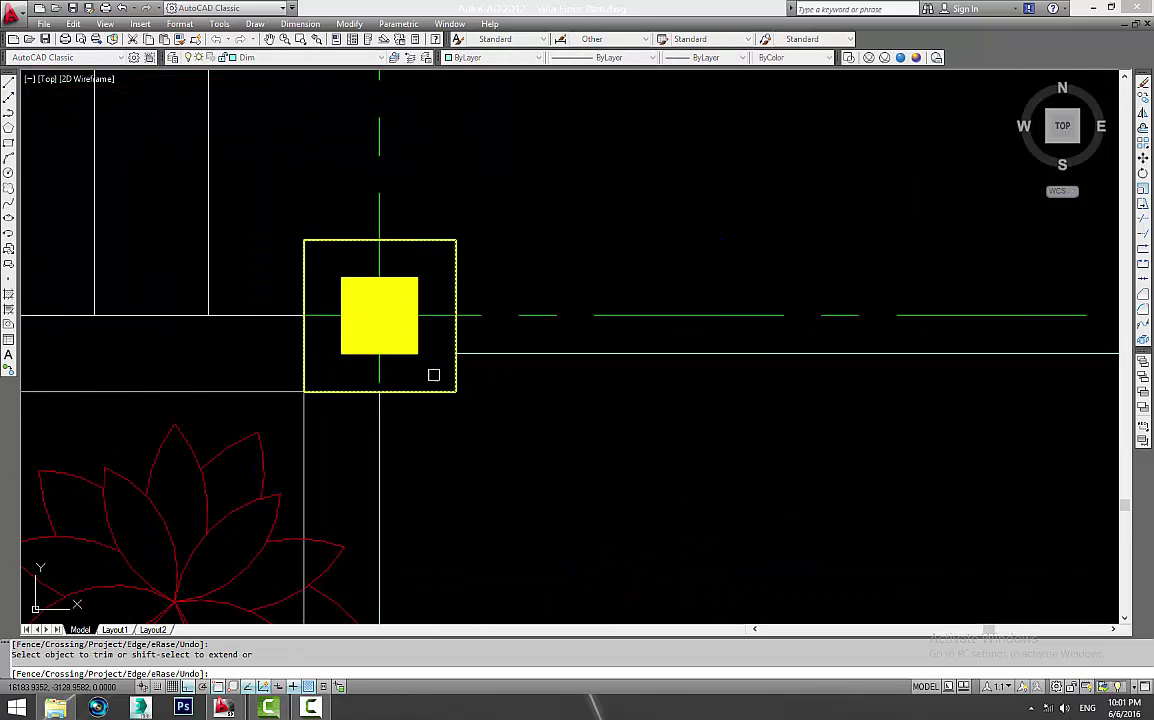
pyautogui.press('Escape')
pyautogui.scroll(-5, 433, 375)
# Step: Match properties from a picked object onto a window of objects
pyautogui.moveTo(626, 424); pyautogui.dragTo(595, 373, button='middle')
pyautogui.write('ma')
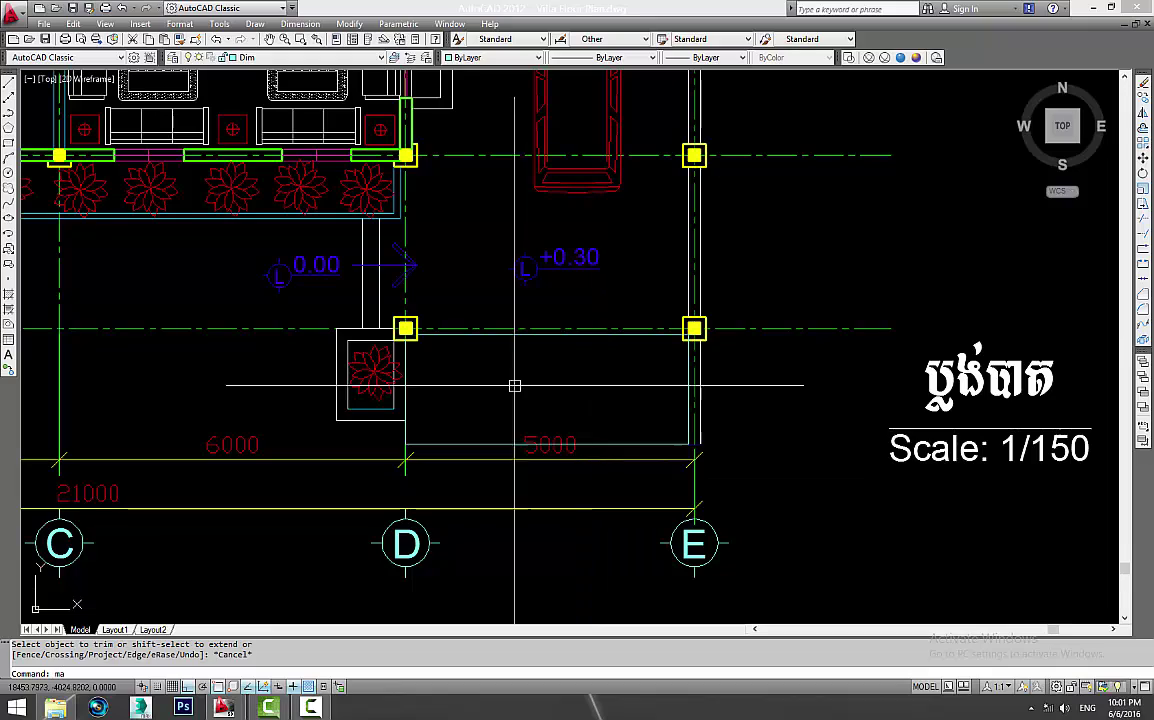
pyautogui.press('Return')
pyautogui.click(450, 410)
pyautogui.scroll(5, 450, 410)
pyautogui.moveTo(448, 420); pyautogui.dragTo(422, 528)
# Step: Move the grid bubbles and bottom dimensions down below the new rectangle
pyautogui.press('Escape')
pyautogui.scroll(-8, 495, 435)
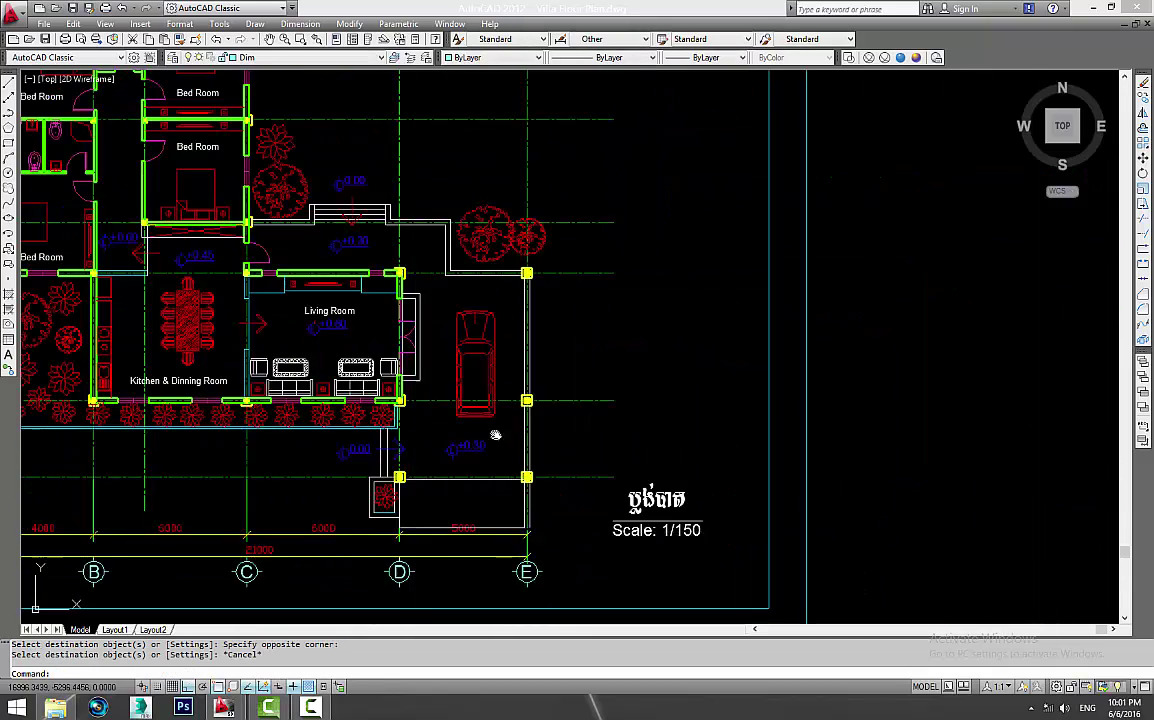
pyautogui.moveTo(495, 435); pyautogui.dragTo(729, 238, button='middle')
pyautogui.click(268, 198)
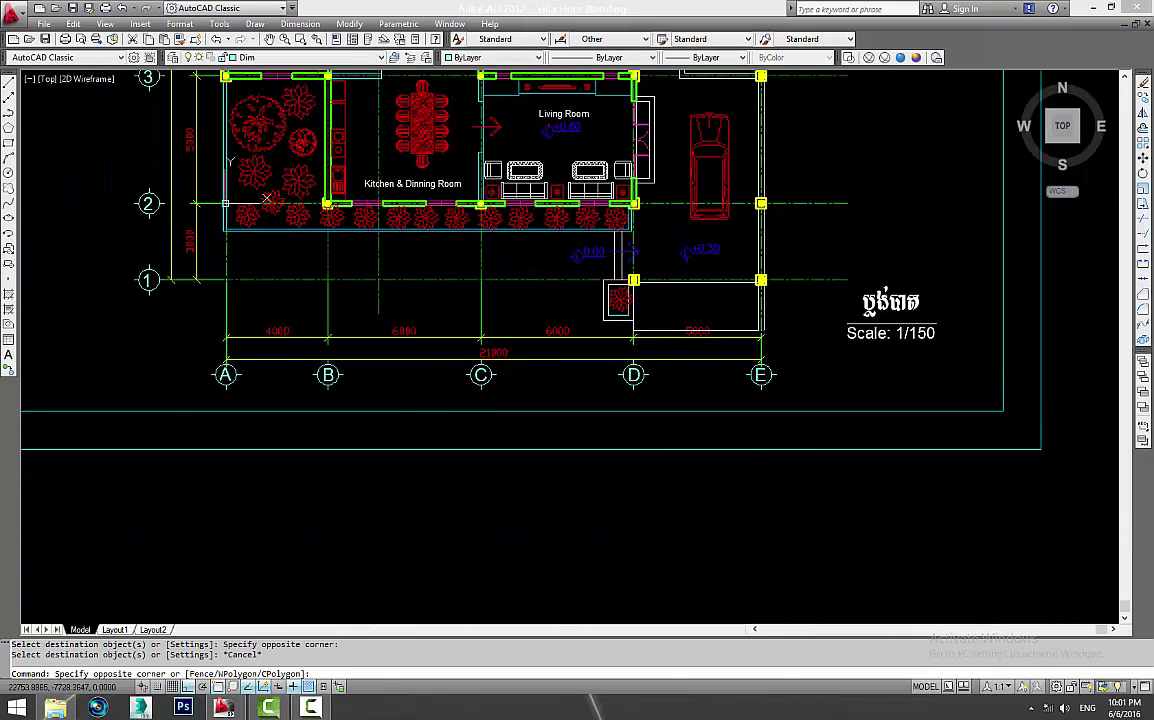
pyautogui.click(134, 399)
pyautogui.moveTo(771, 380); pyautogui.dragTo(777, 337, button='middle')
pyautogui.write('m')
pyautogui.press('Return')
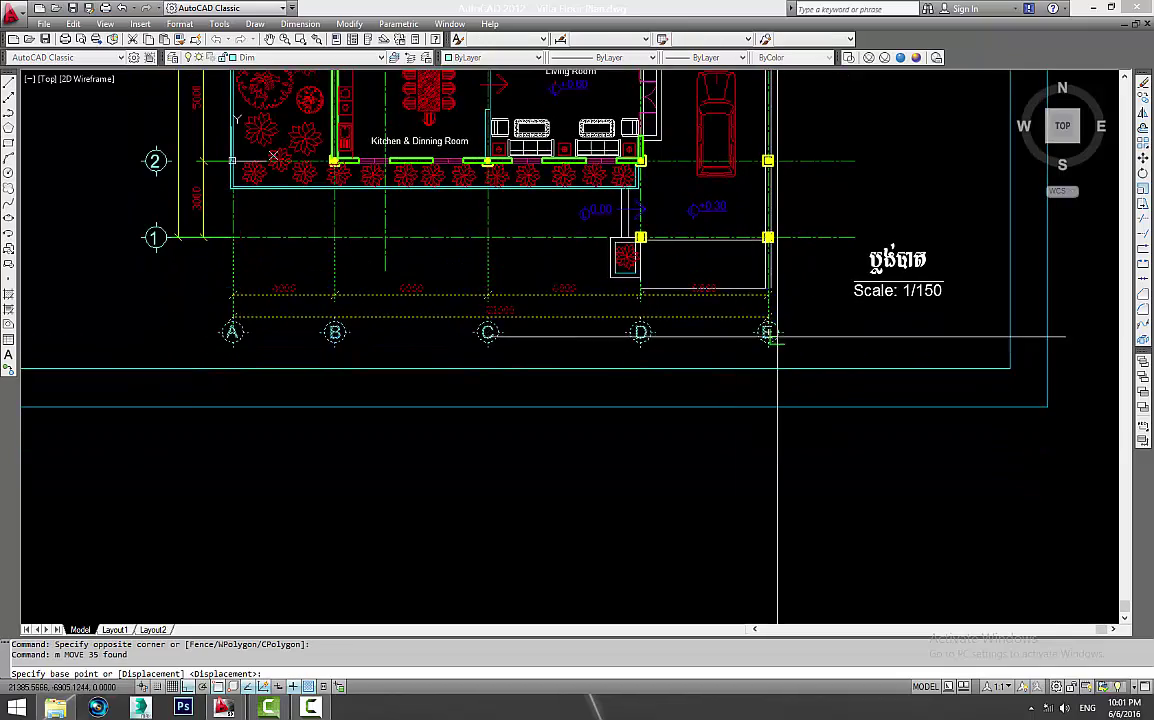
pyautogui.scroll(5, 777, 337)
pyautogui.click(843, 332)
pyautogui.click(845, 372)
# Step: Select the 5000 dimension and try stretching its end point, then cancel
pyautogui.scroll(-6, 689, 305)
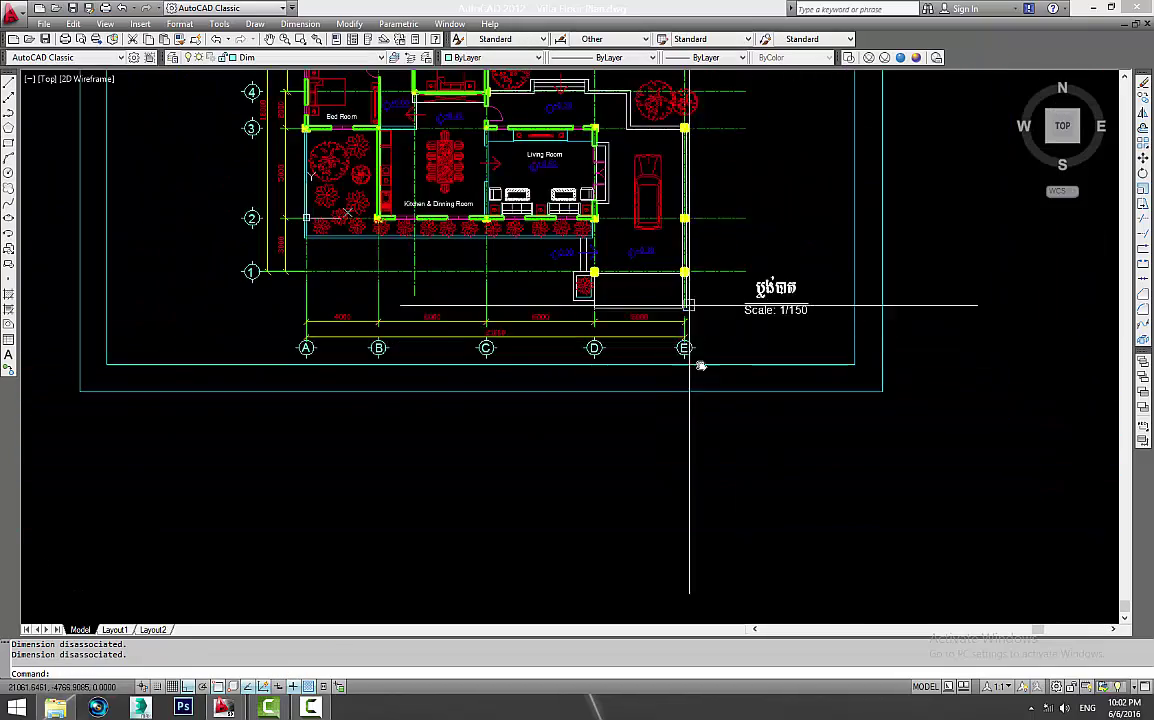
pyautogui.scroll(3, 689, 305)
pyautogui.click(708, 470)
pyautogui.scroll(2, 660, 470)
pyautogui.press('Escape')
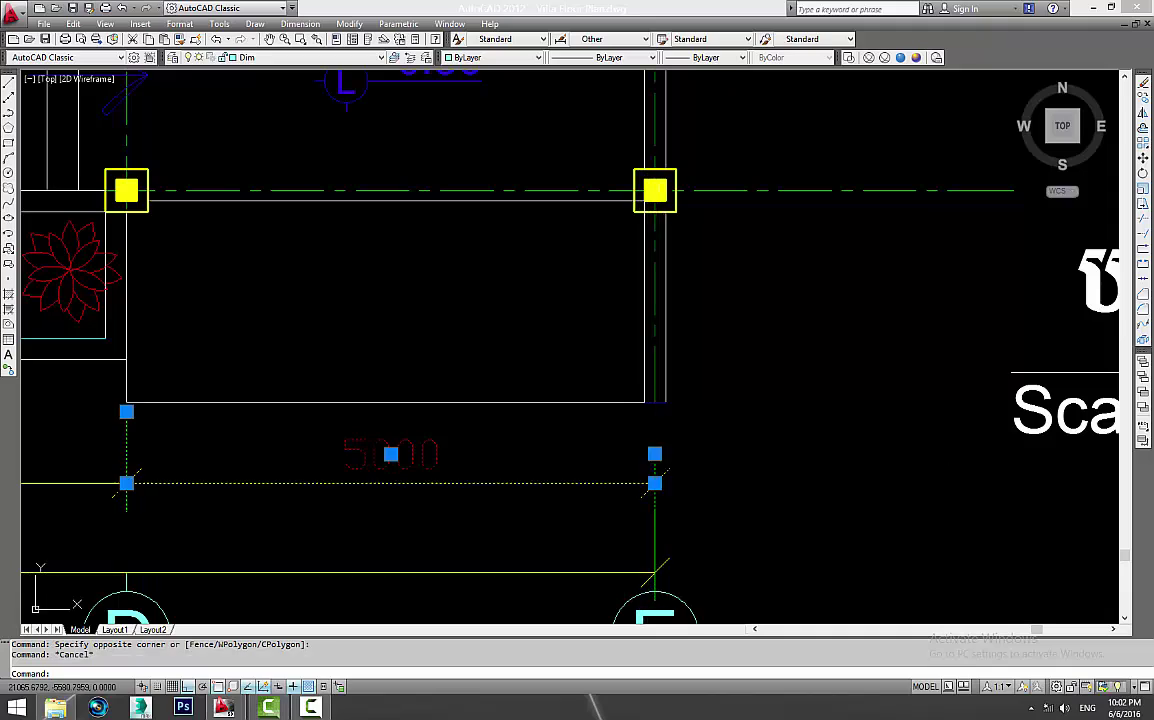
pyautogui.click(660, 470)
pyautogui.click(654, 454)
pyautogui.press('Escape')
pyautogui.scroll(-2, 700, 470)
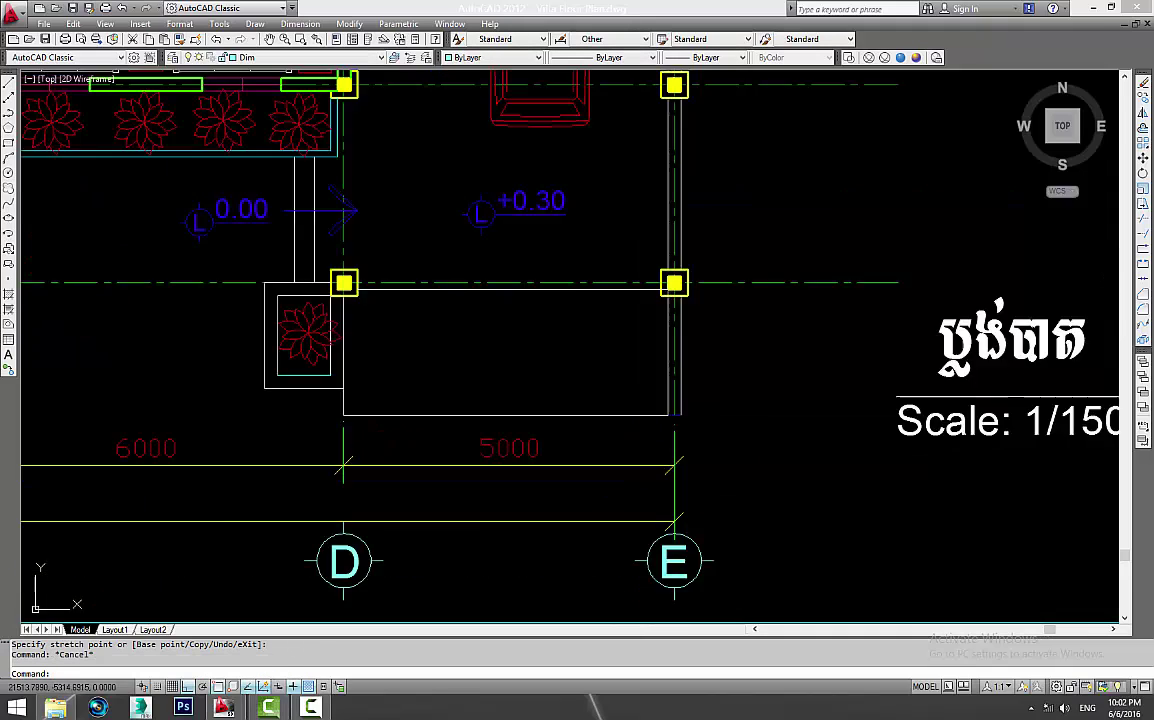
pyautogui.scroll(-3, 800, 465)
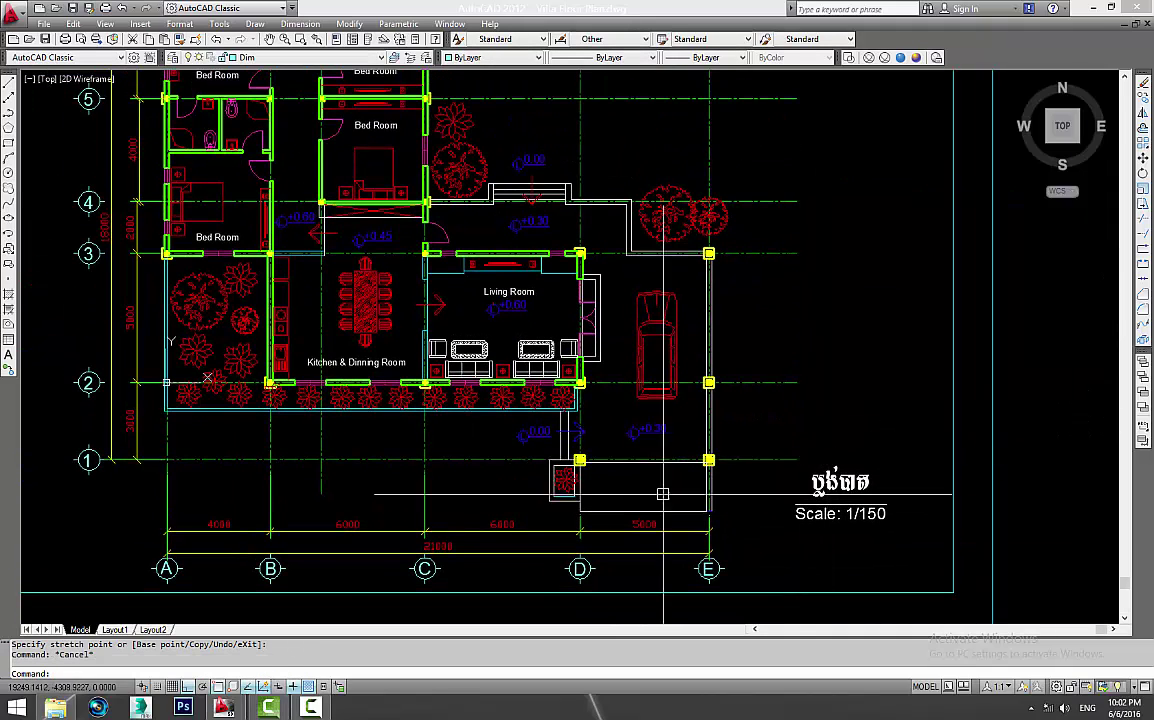
pyautogui.scroll(3, 610, 503)
# Step: Pan over the C–E grid bubbles, the Living Room and the Bed Room
pyautogui.moveTo(773, 489); pyautogui.dragTo(732, 584, button='middle')
pyautogui.scroll(-2, 681, 425)
pyautogui.scroll(2, 650, 470)
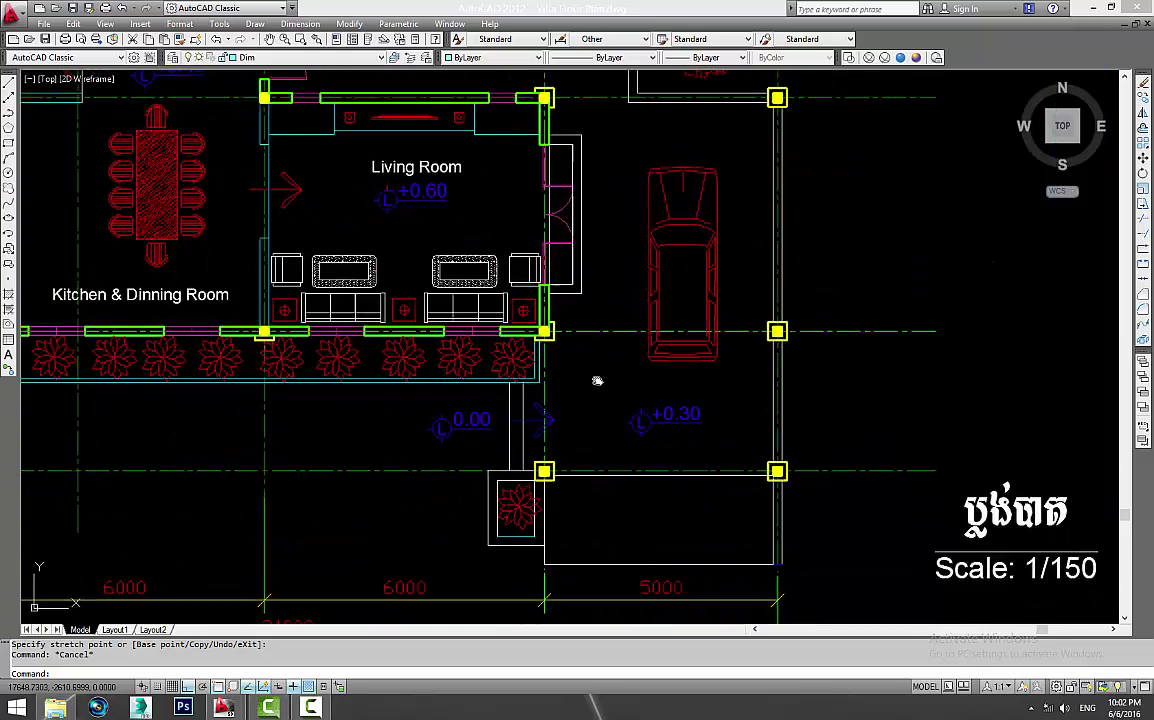
pyautogui.moveTo(595, 385); pyautogui.dragTo(569, 302, button='middle')
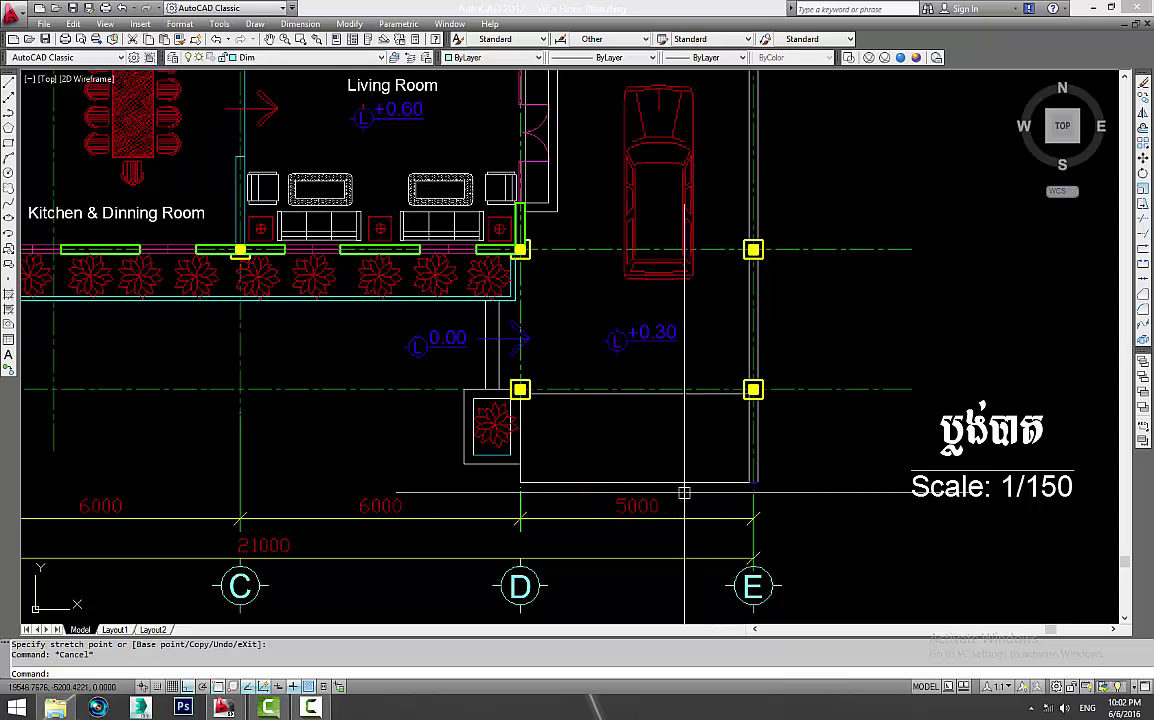
pyautogui.moveTo(684, 492)
pyautogui.mouseDown(button='middle')
pyautogui.moveTo(688, 521)
pyautogui.moveTo(850, 489)
pyautogui.mouseUp(button='middle')
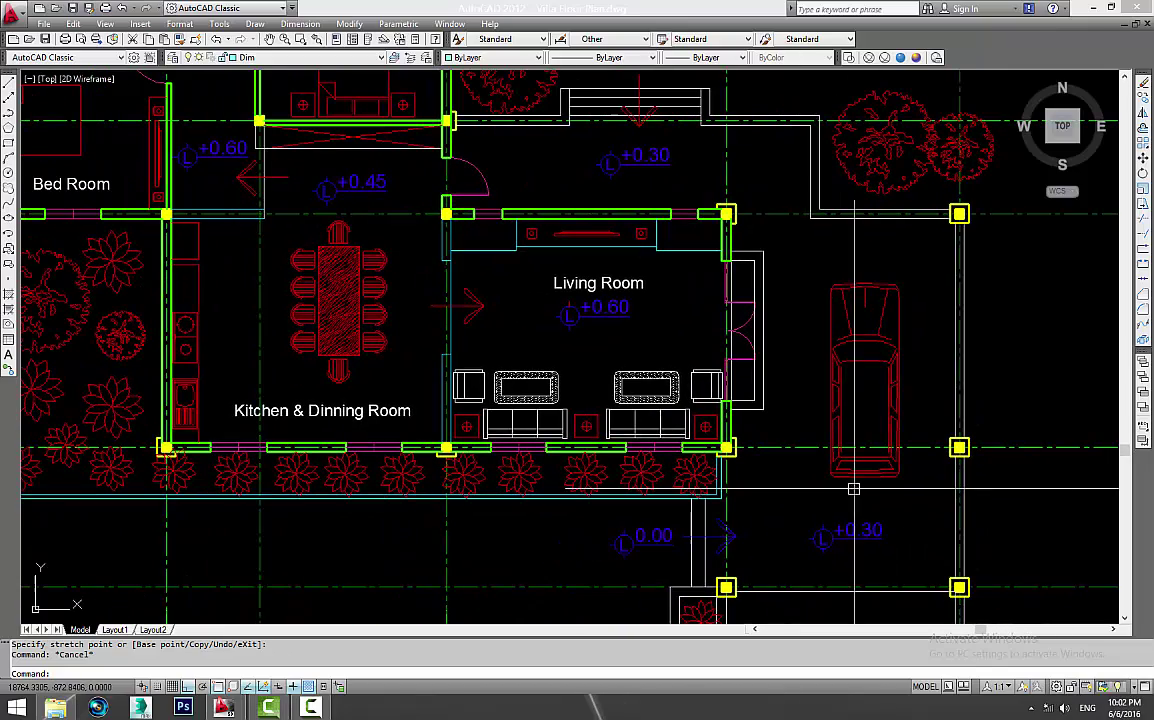
pyautogui.scroll(2, 700, 340)
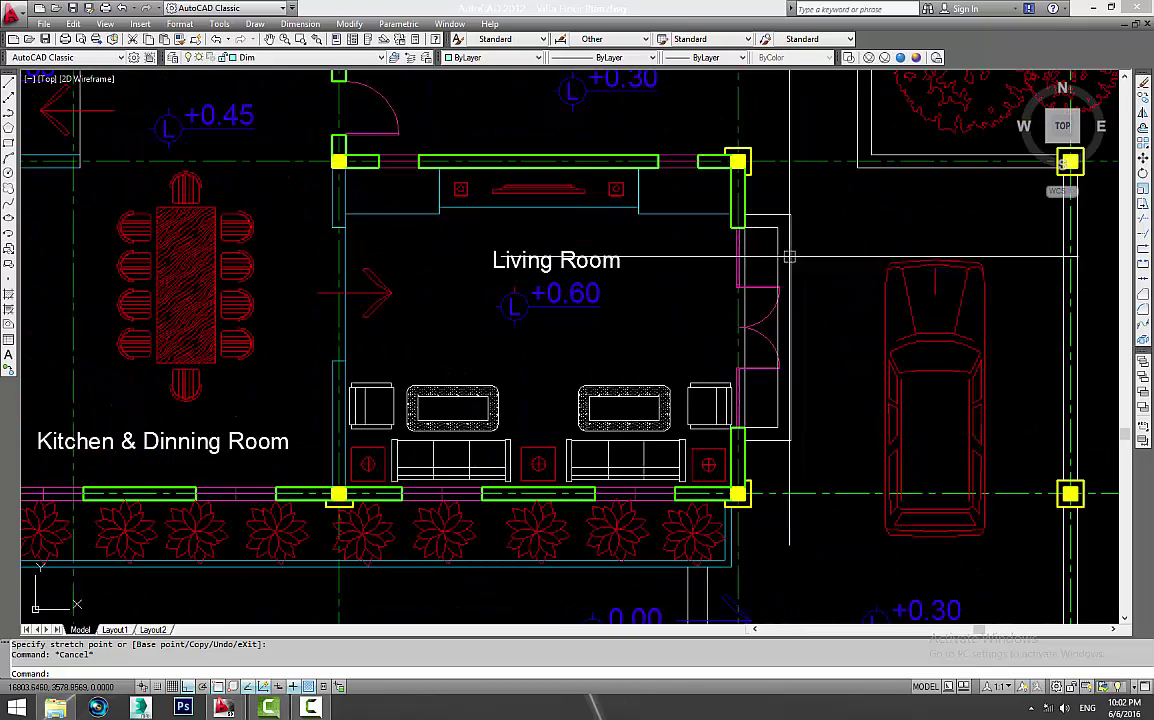
pyautogui.moveTo(790, 255); pyautogui.dragTo(918, 262, button='middle')
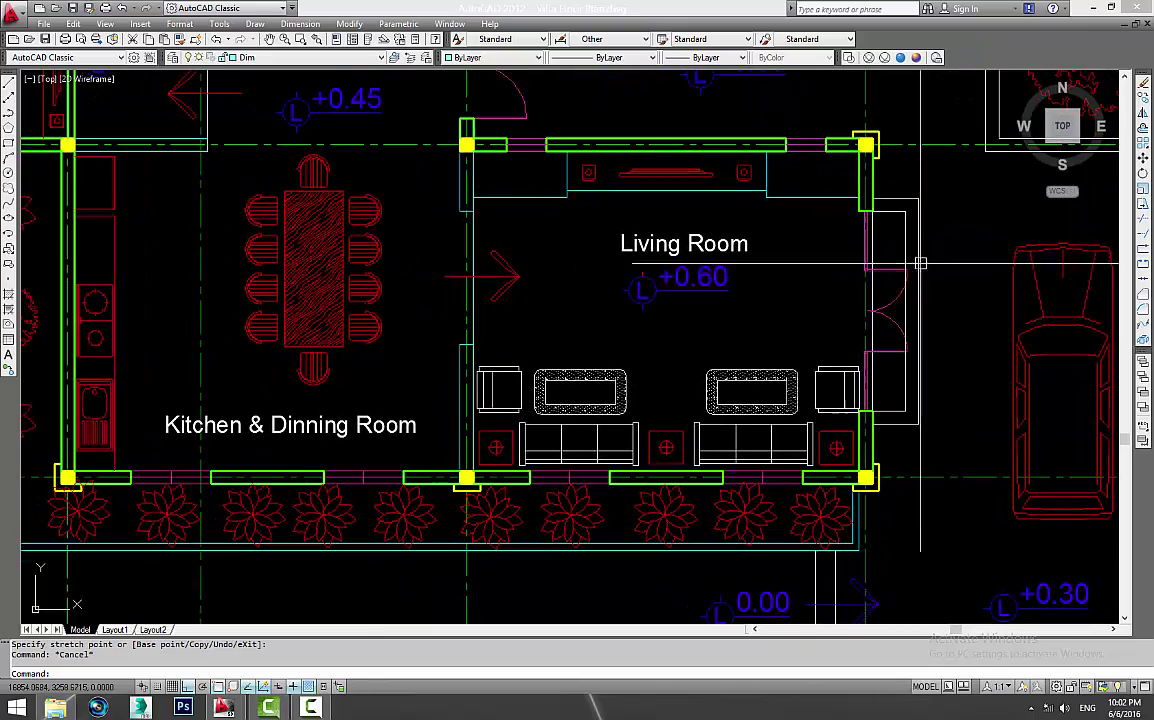
pyautogui.scroll(-2, 464, 317)
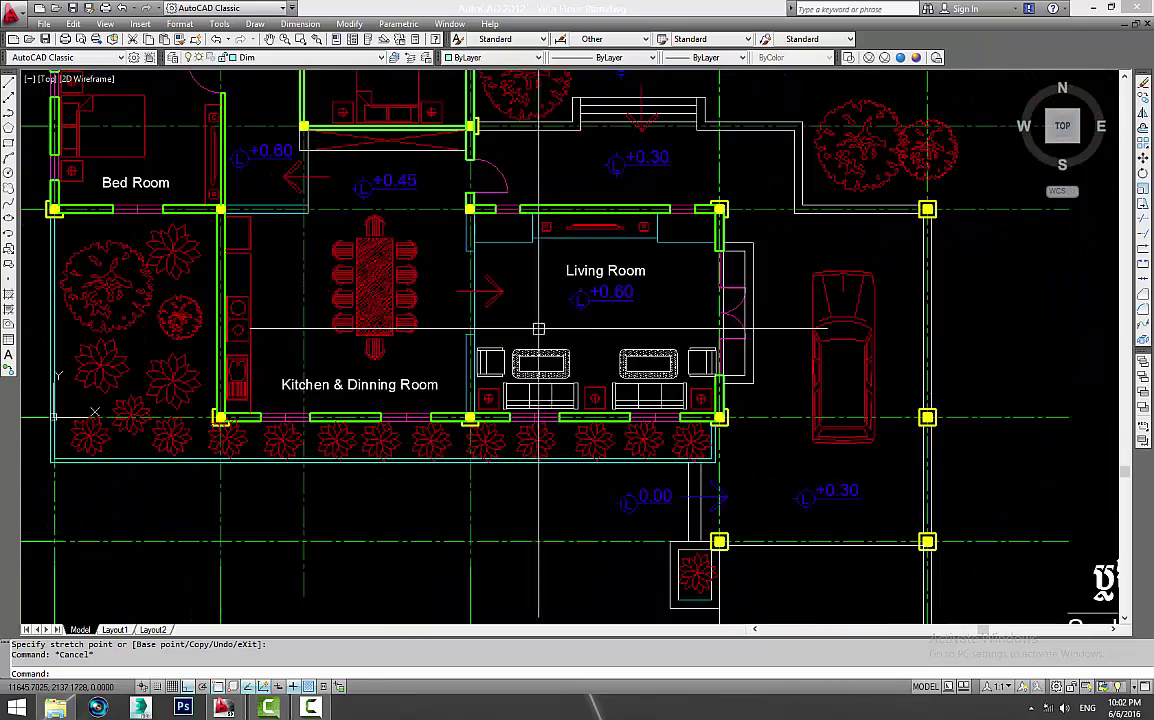
pyautogui.moveTo(533, 327); pyautogui.dragTo(603, 256, button='middle')
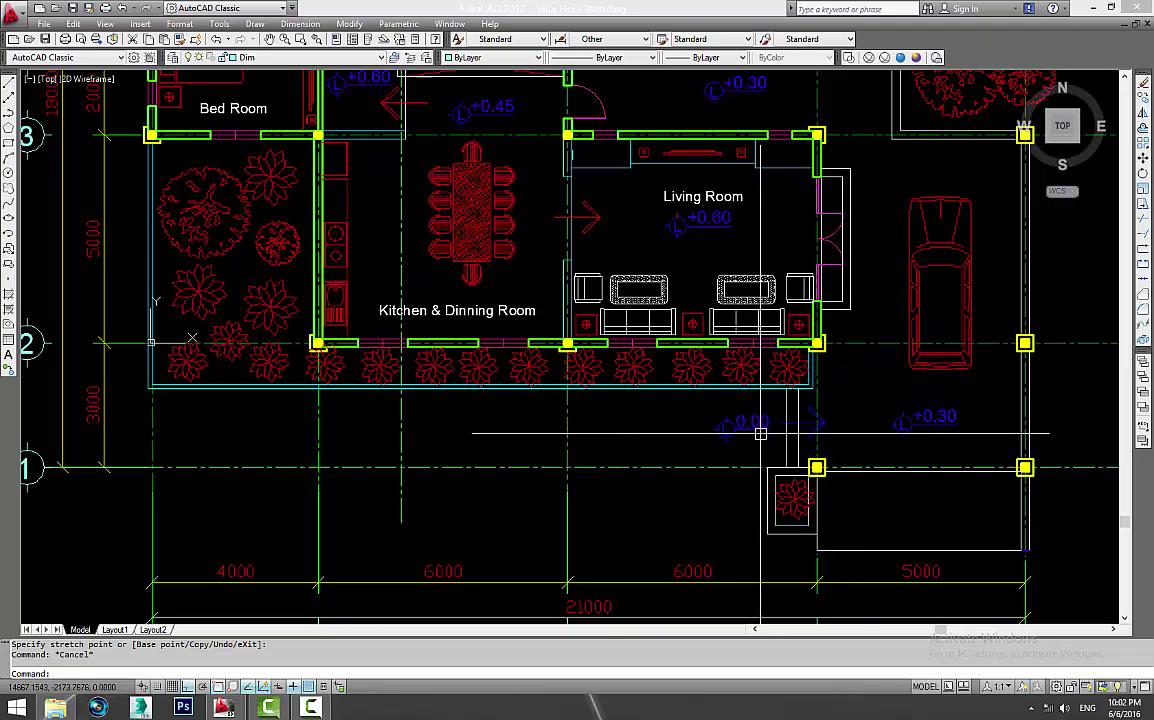
# Step: Inspect the +0.30 level marker, then centre the view on the Kitchen & Dinning Room label
pyautogui.moveTo(752, 433); pyautogui.dragTo(489, 492, button='middle')
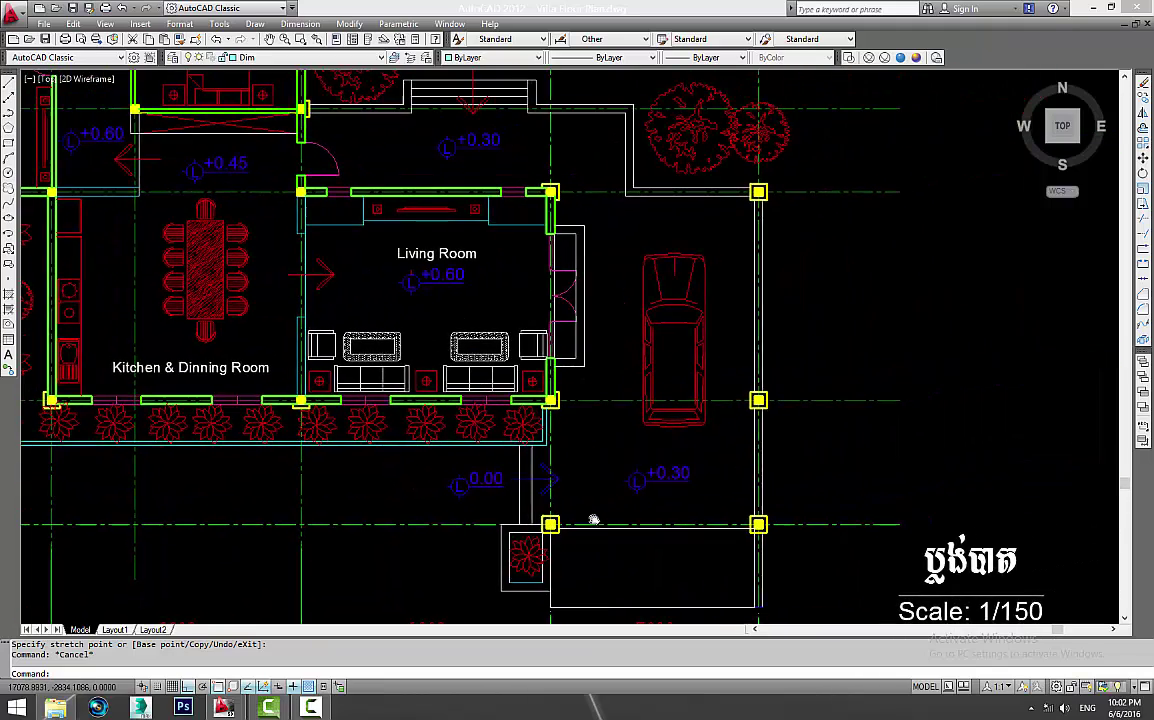
pyautogui.scroll(2, 671, 488)
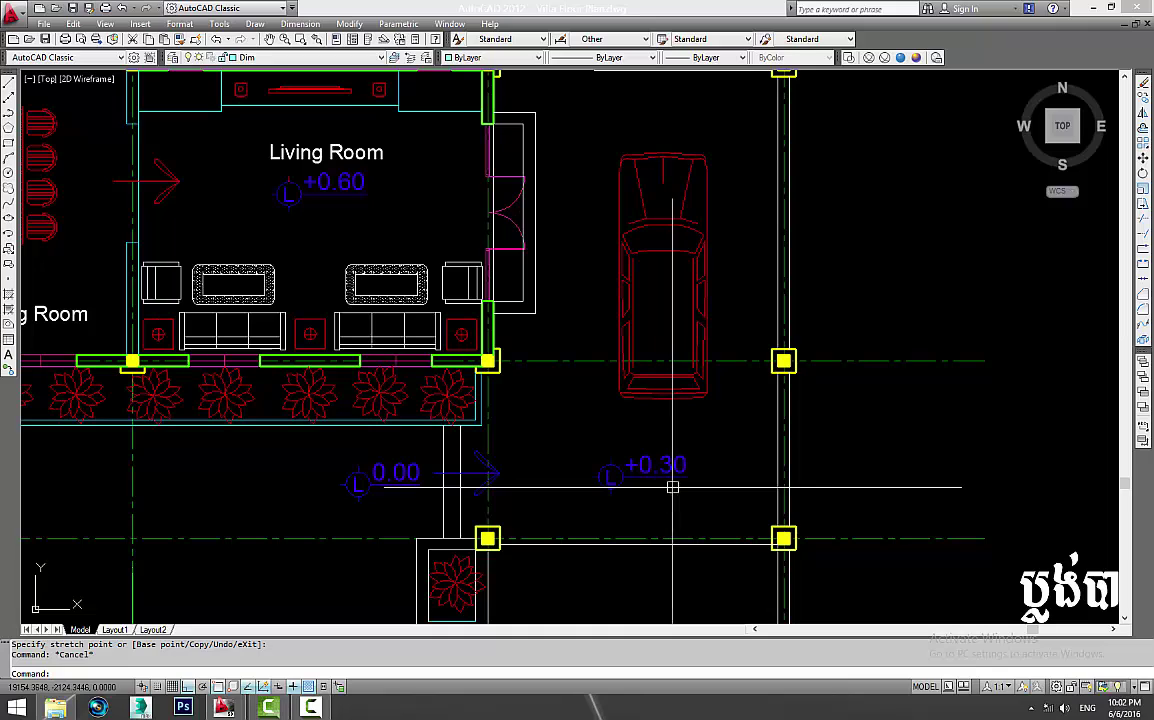
pyautogui.click(667, 465)
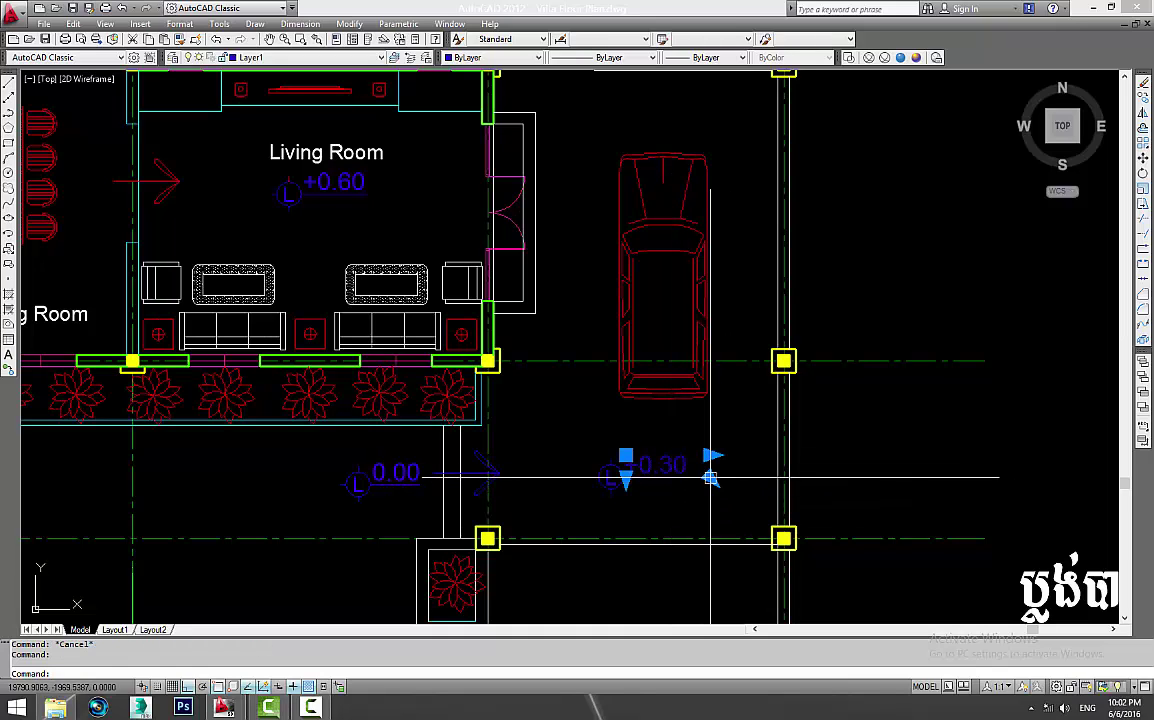
pyautogui.press('Escape')
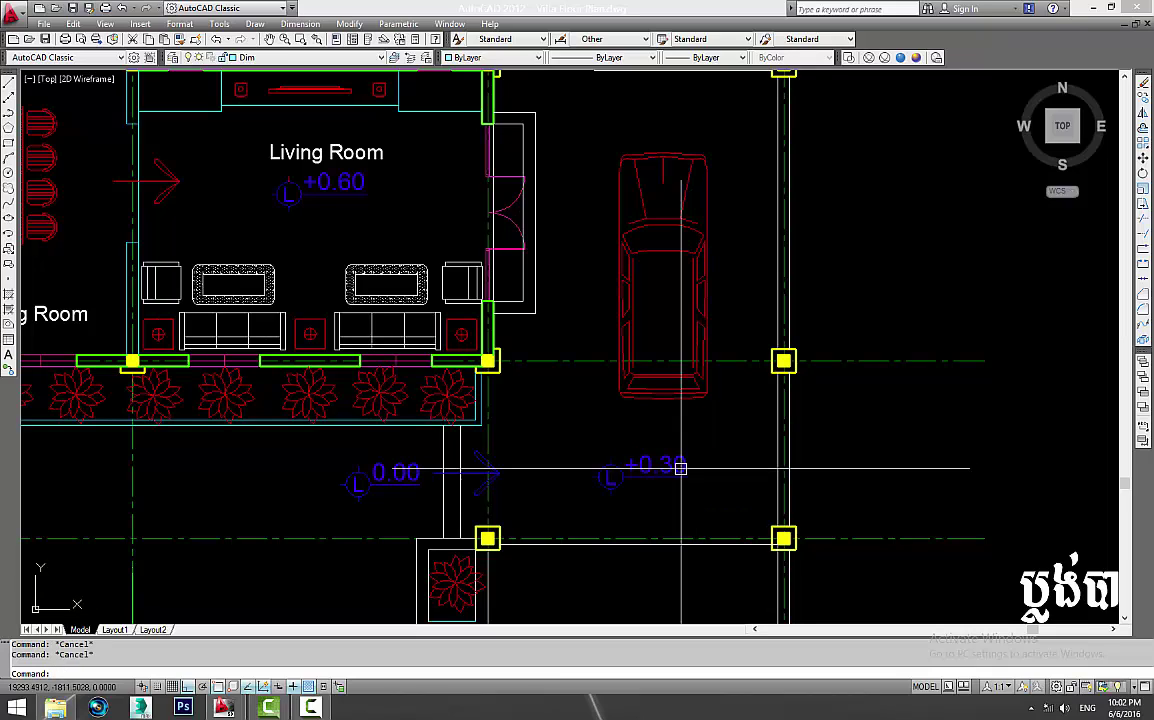
pyautogui.moveTo(693, 470)
pyautogui.mouseDown(button='middle')
pyautogui.moveTo(749, 438)
pyautogui.moveTo(830, 511)
pyautogui.mouseUp(button='middle')
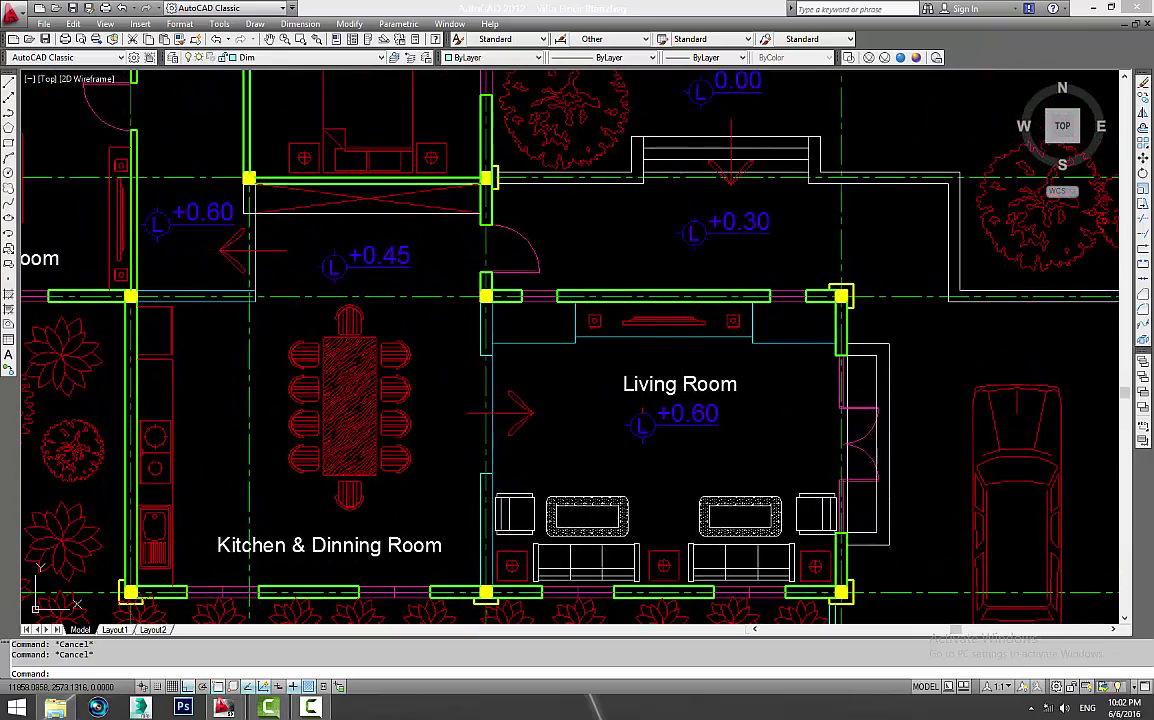
pyautogui.moveTo(590, 435); pyautogui.dragTo(849, 471, button='middle')
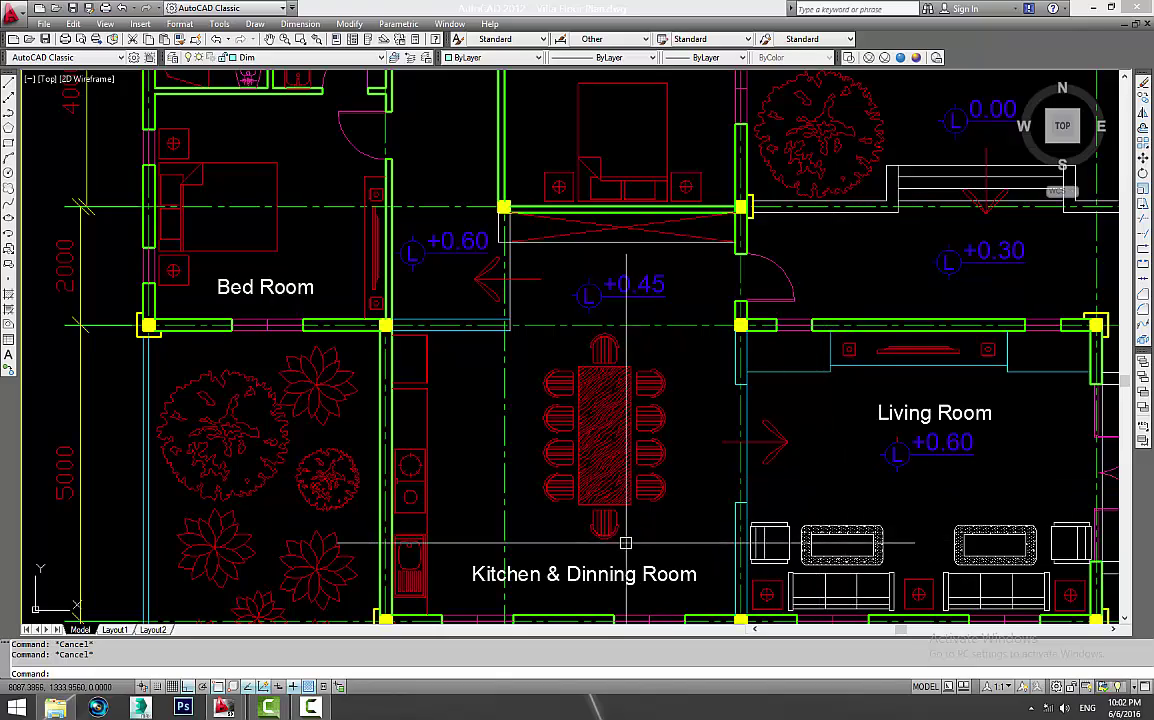
pyautogui.moveTo(625, 544); pyautogui.dragTo(651, 481, button='middle')
# Step: Correct the kitchen label to read Kitchen & Dining Room
pyautogui.scroll(2, 635, 522)
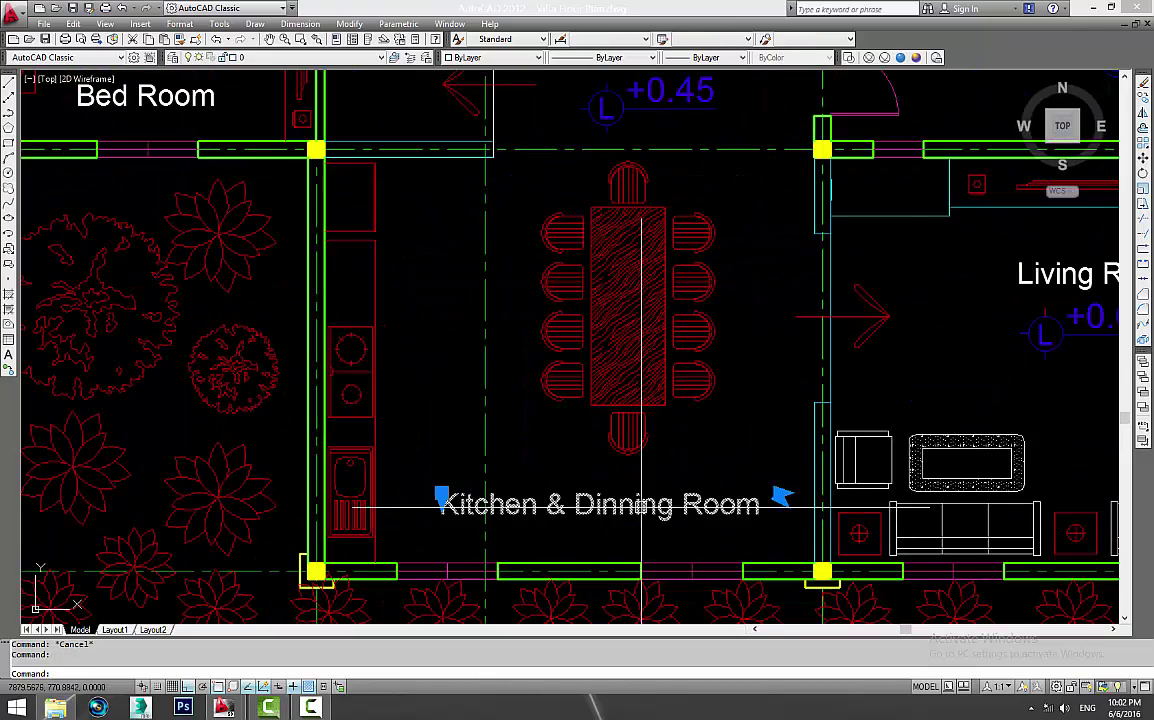
pyautogui.doubleClick(641, 513)
pyautogui.click(755, 216)
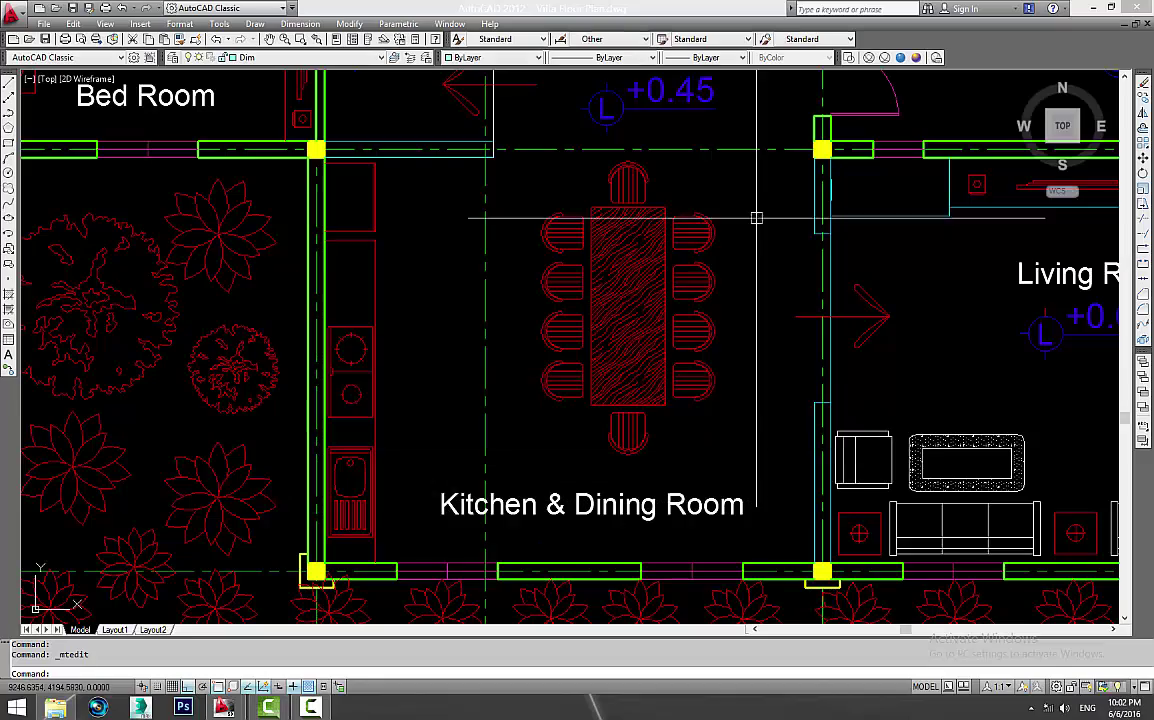
# Step: Rename the lower-left Bed Room label to Master Bedroom
pyautogui.scroll(-2, 632, 531)
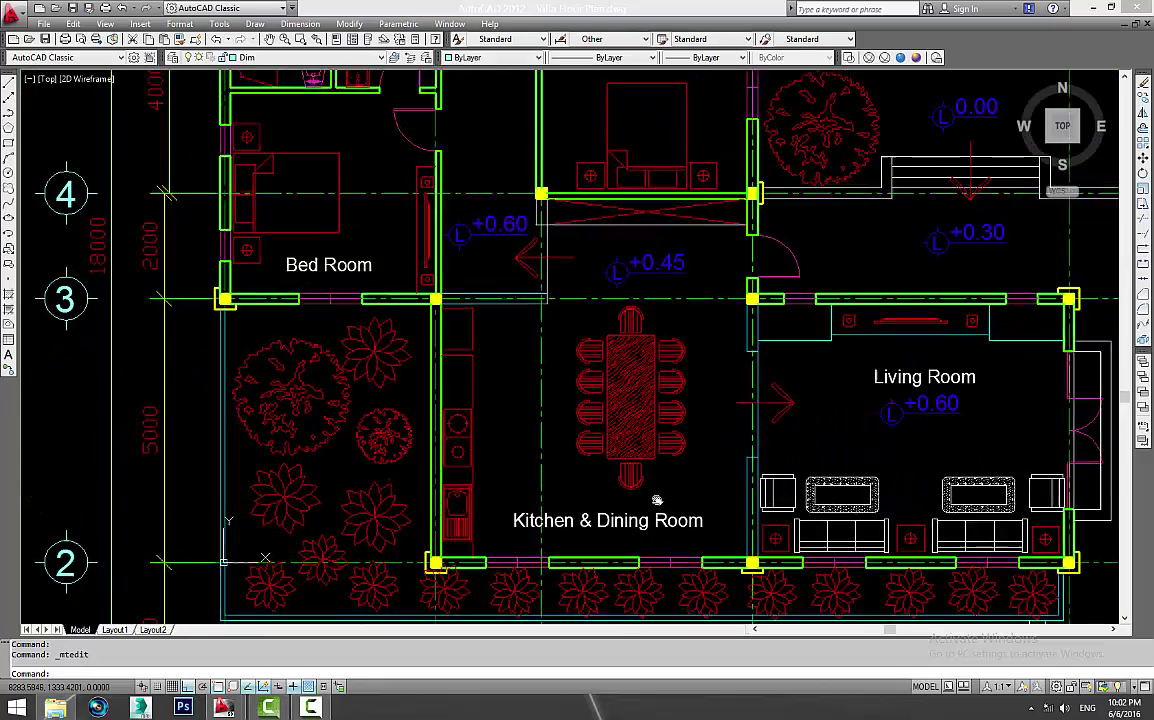
pyautogui.moveTo(657, 501)
pyautogui.mouseDown(button='middle')
pyautogui.moveTo(596, 533)
pyautogui.moveTo(615, 504)
pyautogui.mouseUp(button='middle')
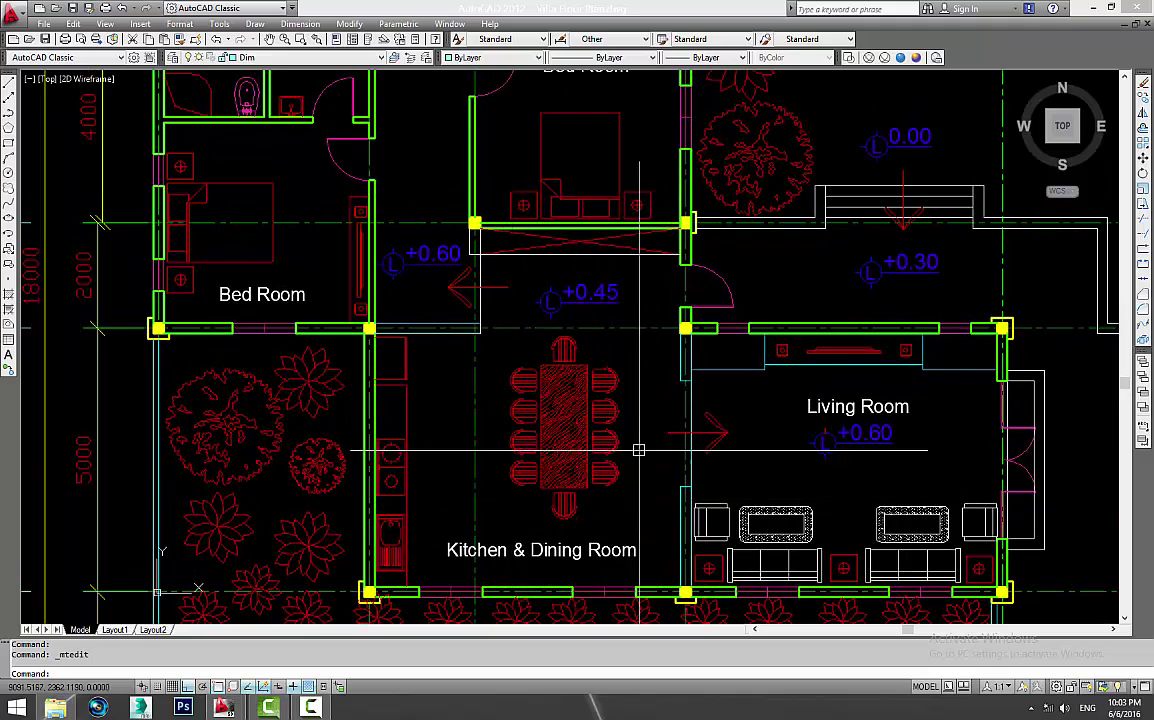
pyautogui.scroll(-1, 565, 370)
pyautogui.moveTo(565, 370); pyautogui.dragTo(550, 551, button='middle')
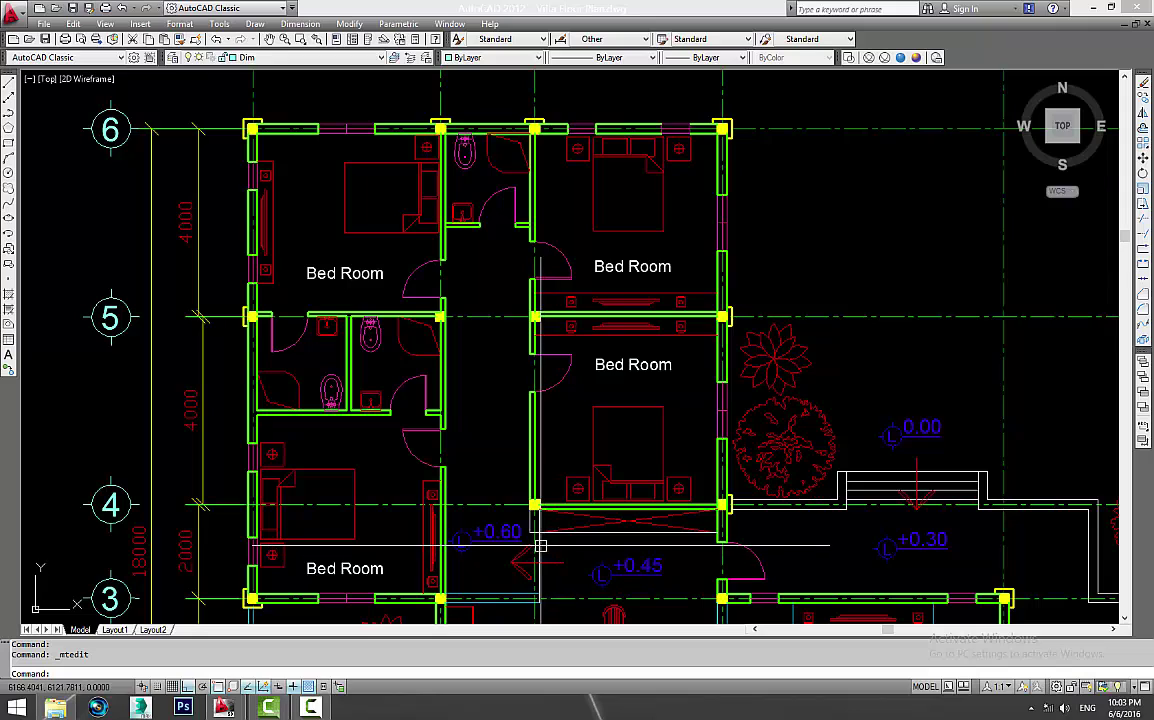
pyautogui.moveTo(505, 510); pyautogui.dragTo(517, 462, button='middle')
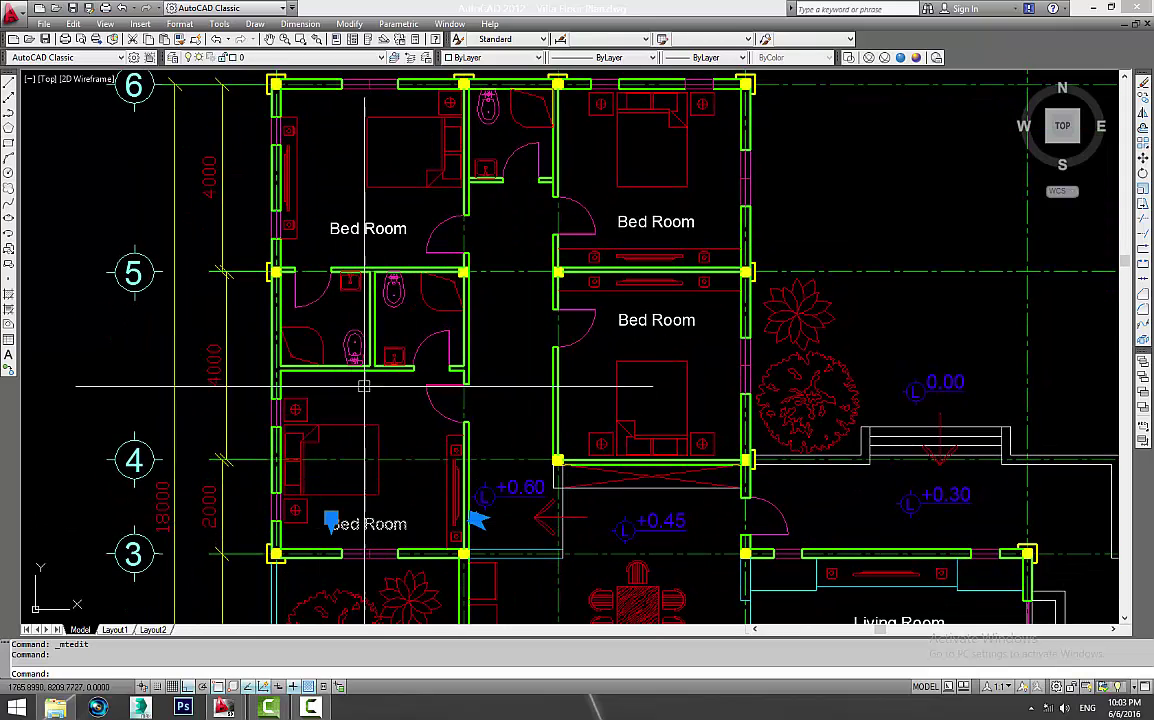
pyautogui.scroll(2, 330, 520)
pyautogui.scroll(3, 330, 520)
pyautogui.doubleClick(345, 522)
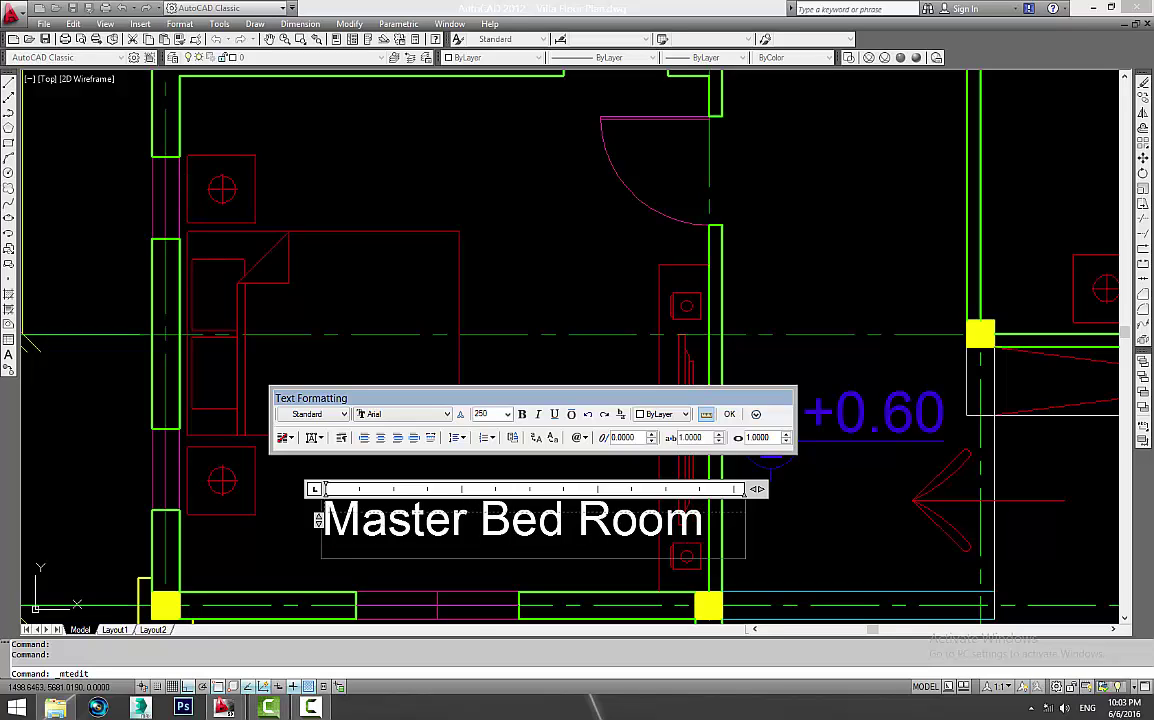
pyautogui.press('BackSpace')
pyautogui.press('BackSpace')
pyautogui.write('r')
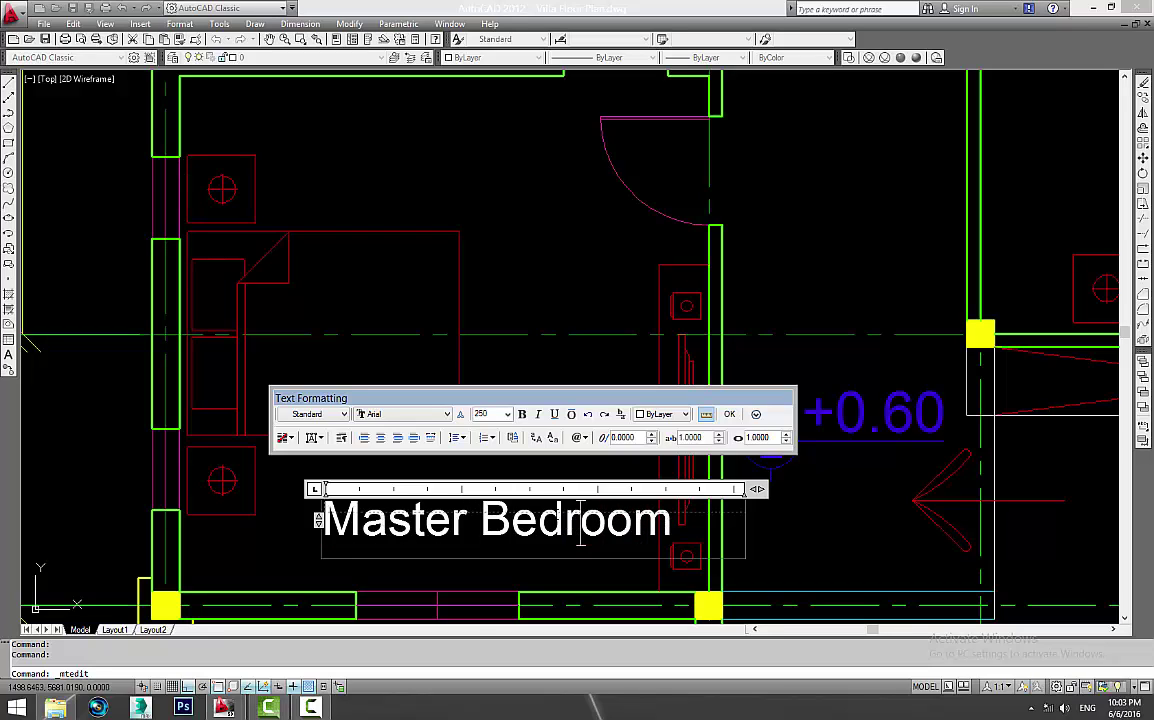
pyautogui.click(572, 308)
# Step: Change the two right-hand Bed Room labels to Bedroom
pyautogui.scroll(-3, 708, 352)
pyautogui.moveTo(708, 352); pyautogui.dragTo(590, 350, button='middle')
pyautogui.doubleClick(611, 325)
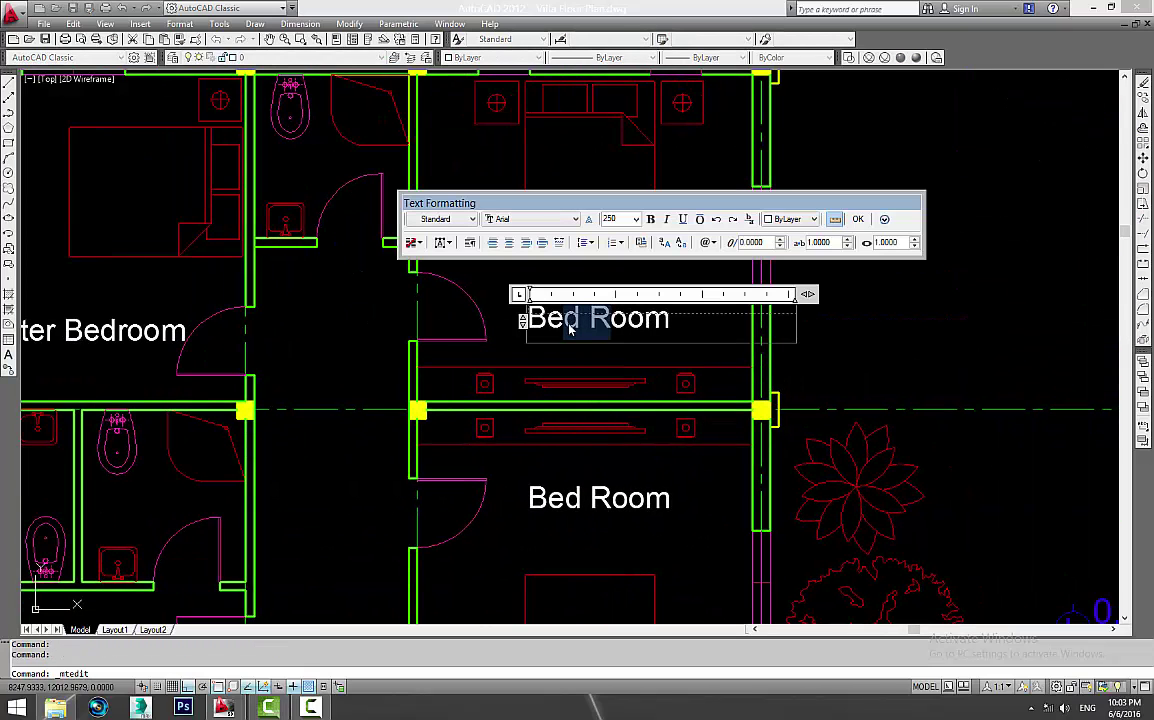
pyautogui.scroll(-2, 591, 327)
pyautogui.click(626, 440)
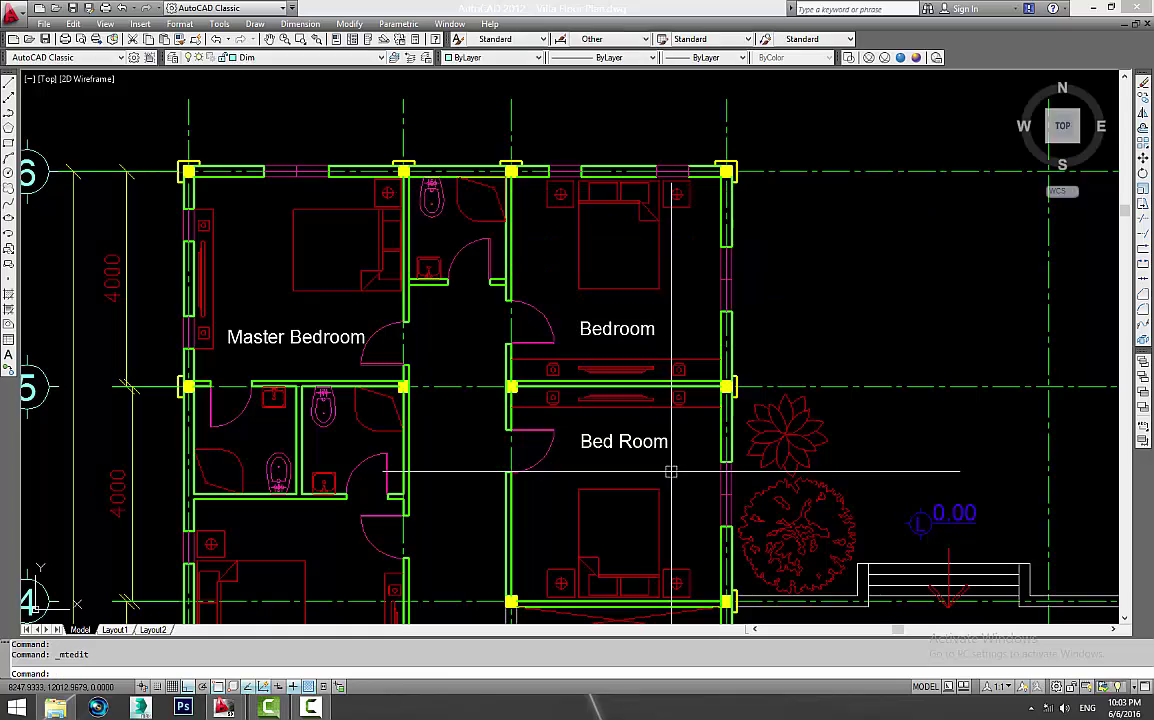
pyautogui.scroll(2, 620, 436)
pyautogui.doubleClick(617, 432)
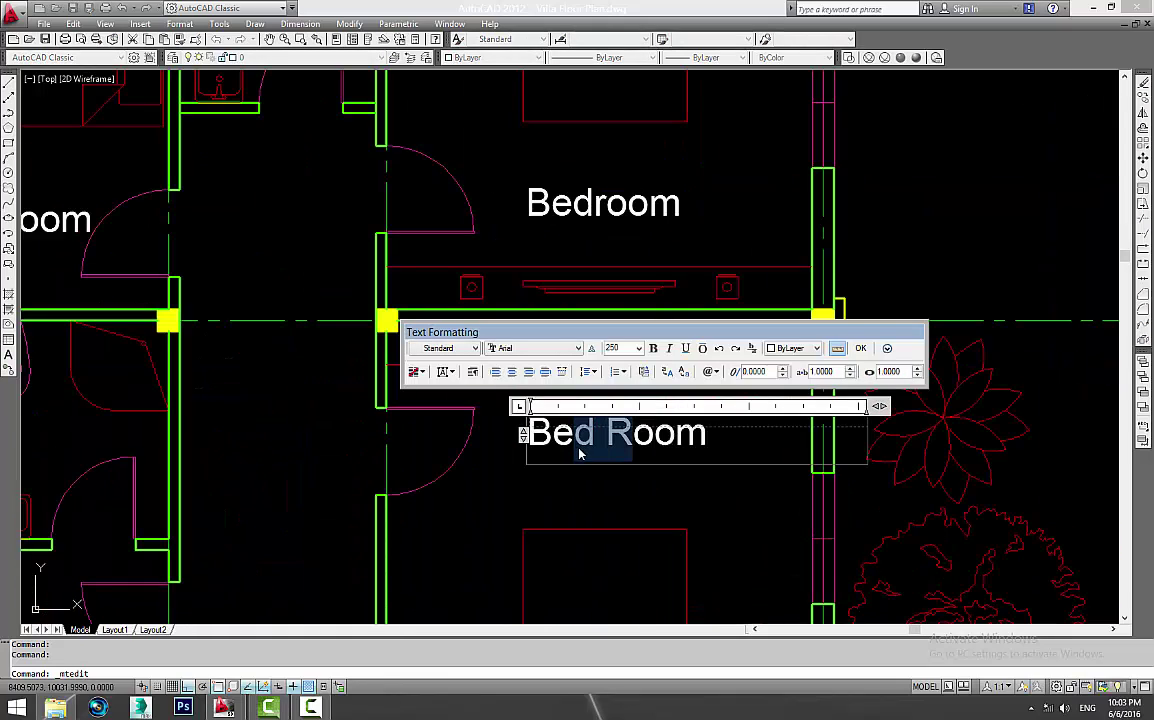
pyautogui.write('r')
pyautogui.click(591, 508)
pyautogui.scroll(-3, 650, 400)
pyautogui.scroll(-1, 680, 380)
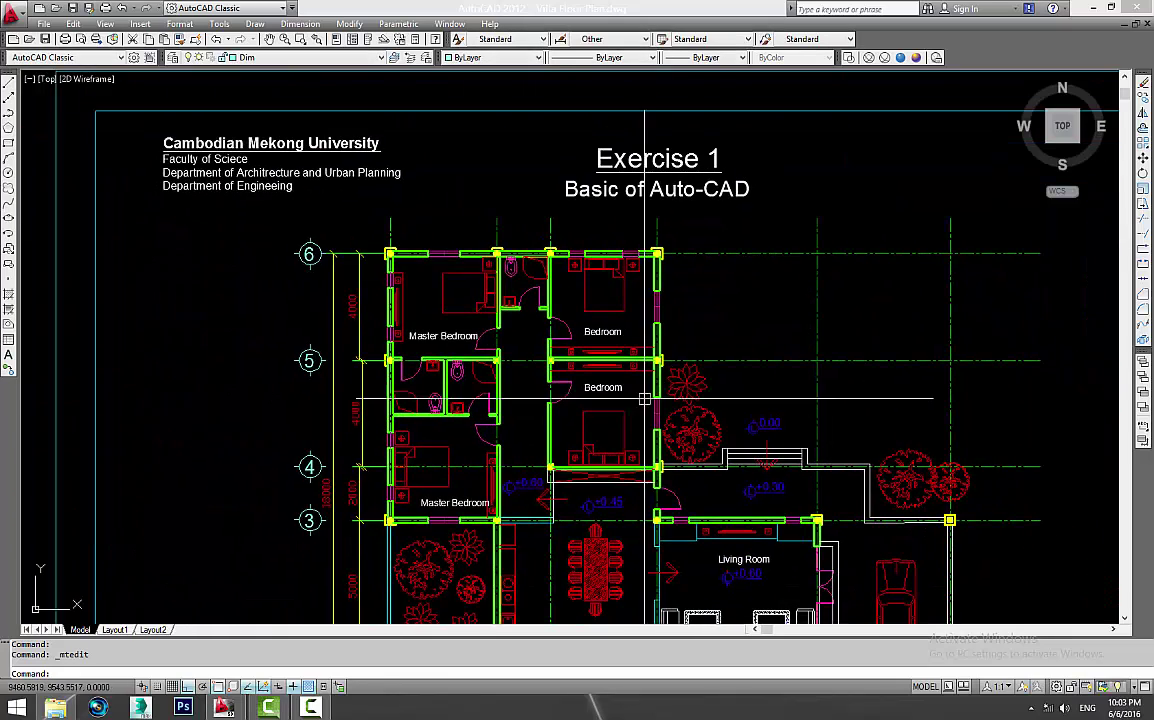
pyautogui.scroll(1, 703, 368)
pyautogui.moveTo(635, 417); pyautogui.dragTo(619, 333, button='middle')
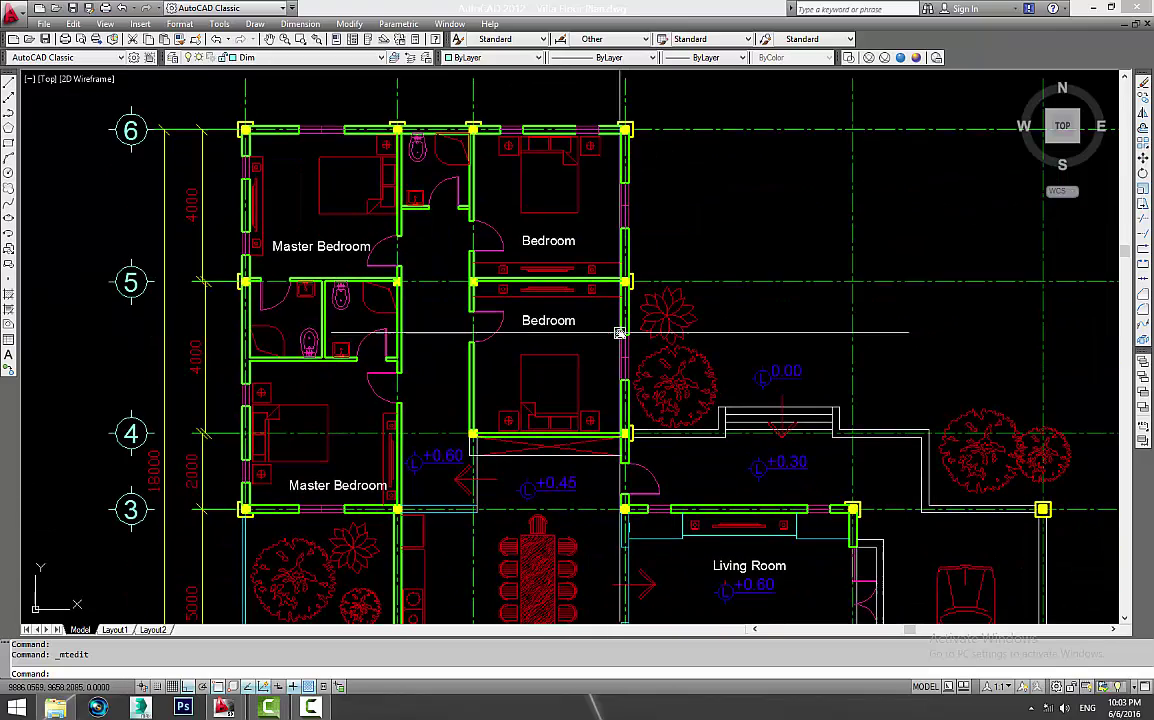
pyautogui.scroll(-2, 592, 333)
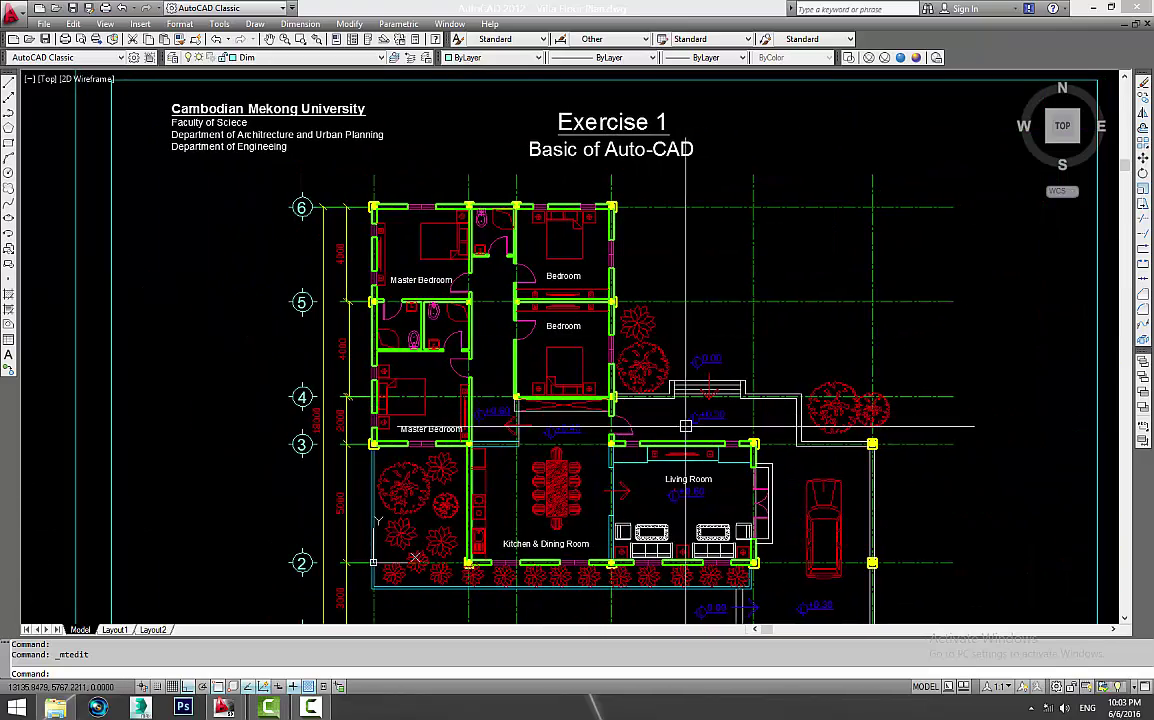
pyautogui.scroll(3, 631, 445)
pyautogui.moveTo(631, 445); pyautogui.dragTo(734, 401, button='middle')
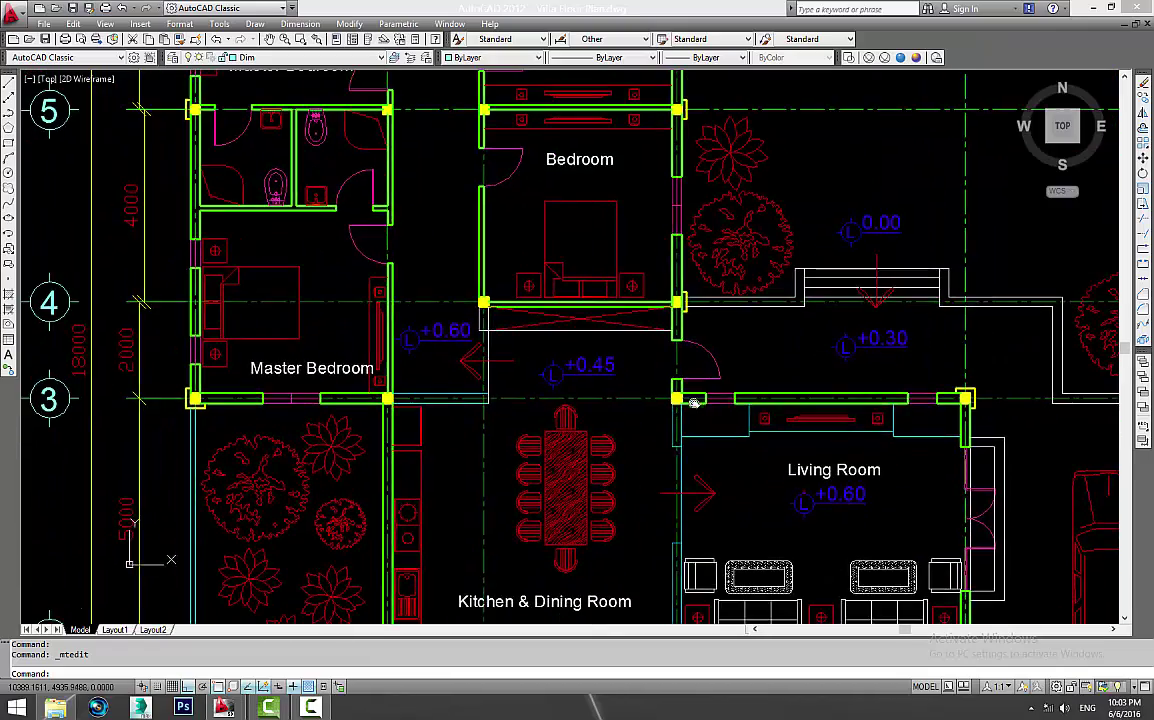
pyautogui.scroll(-1, 629, 403)
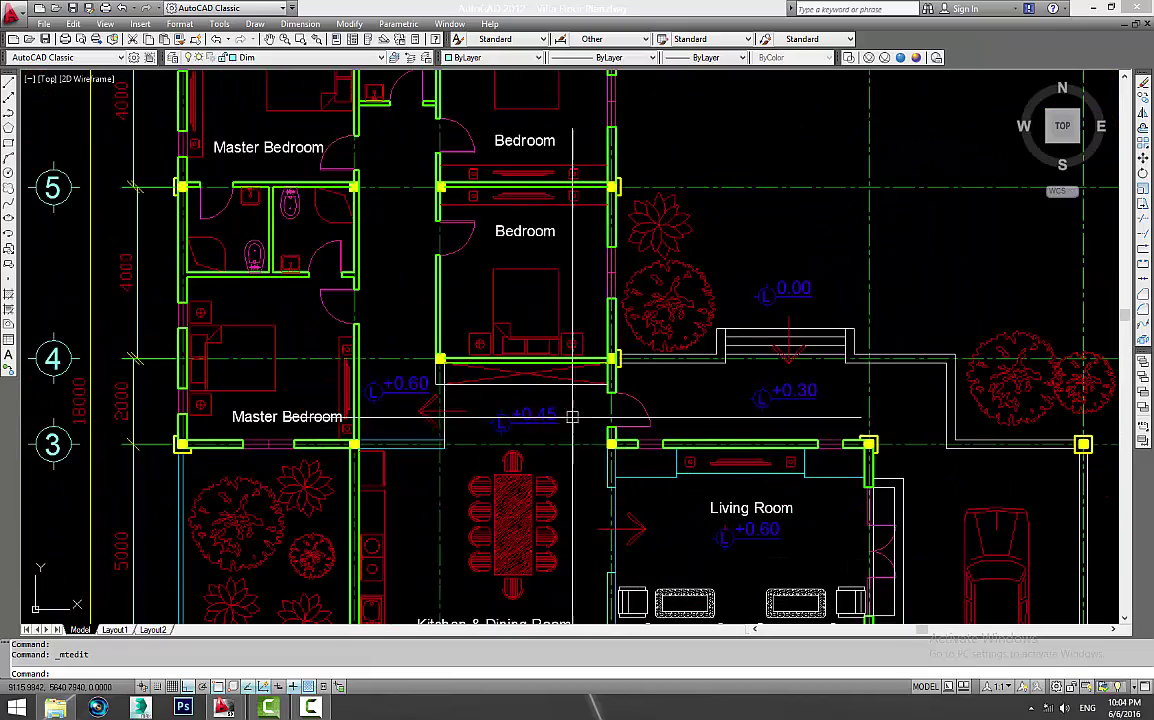
pyautogui.scroll(-2, 592, 409)
pyautogui.moveTo(592, 409); pyautogui.dragTo(598, 445, button='middle')
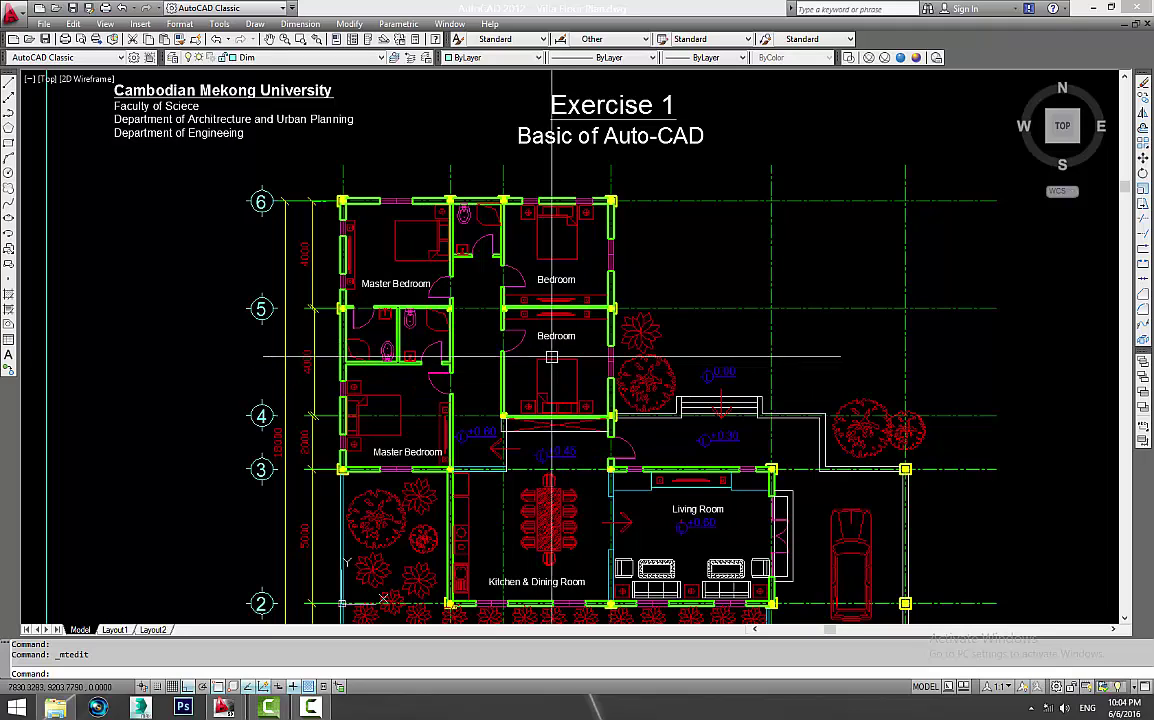
pyautogui.moveTo(441, 312); pyautogui.dragTo(531, 289, button='middle')
pyautogui.scroll(3, 531, 289)
pyautogui.scroll(-2, 473, 253)
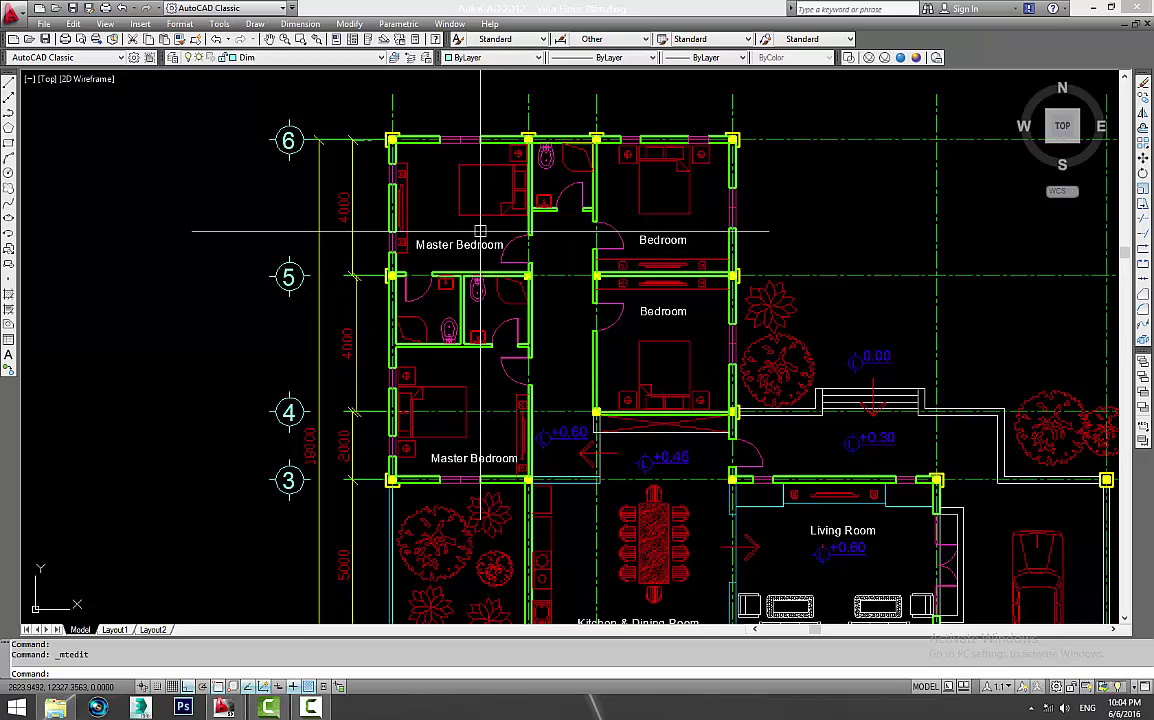
pyautogui.scroll(2, 520, 309)
pyautogui.scroll(-3, 518, 334)
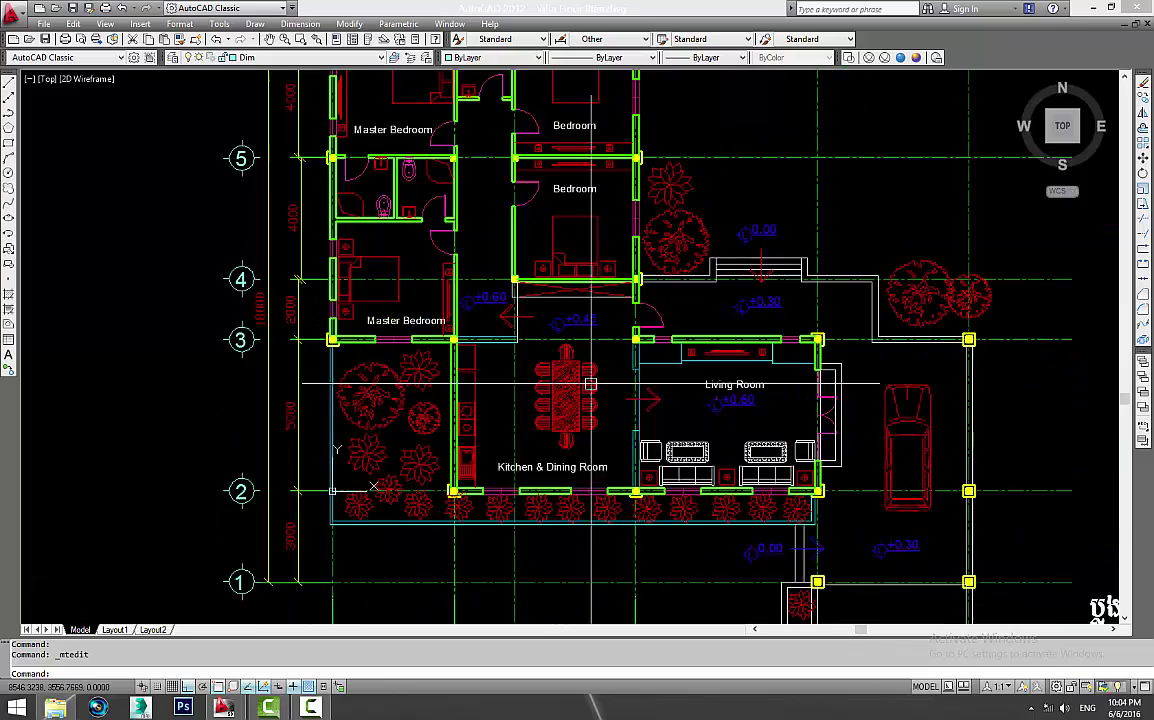
pyautogui.moveTo(587, 381); pyautogui.dragTo(618, 466, button='middle')
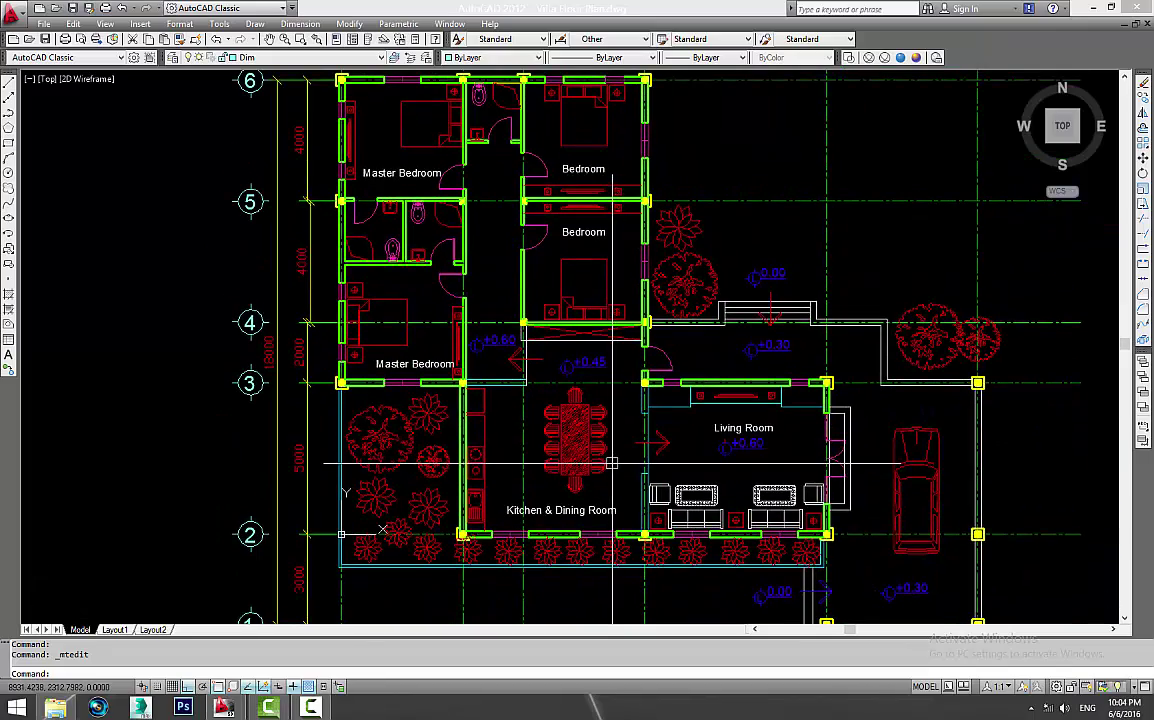
pyautogui.moveTo(806, 477); pyautogui.dragTo(733, 505, button='middle')
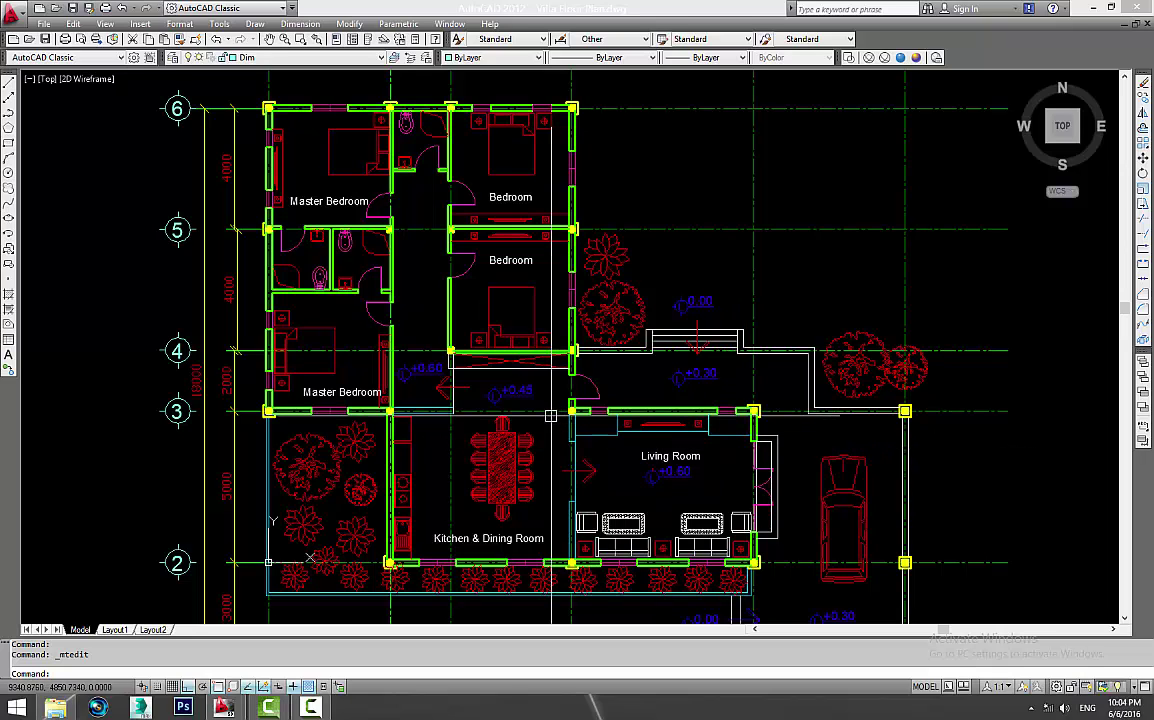
pyautogui.scroll(2, 510, 465)
pyautogui.scroll(1, 510, 465)
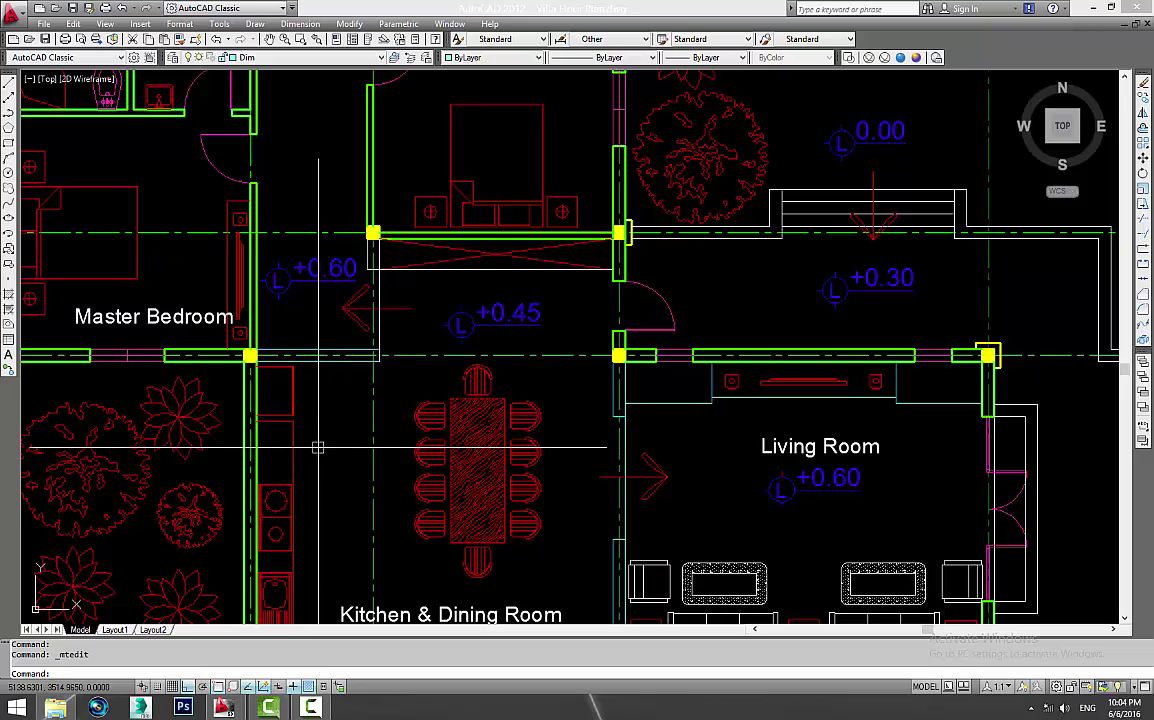
pyautogui.scroll(-3, 340, 450)
pyautogui.scroll(-2, 395, 519)
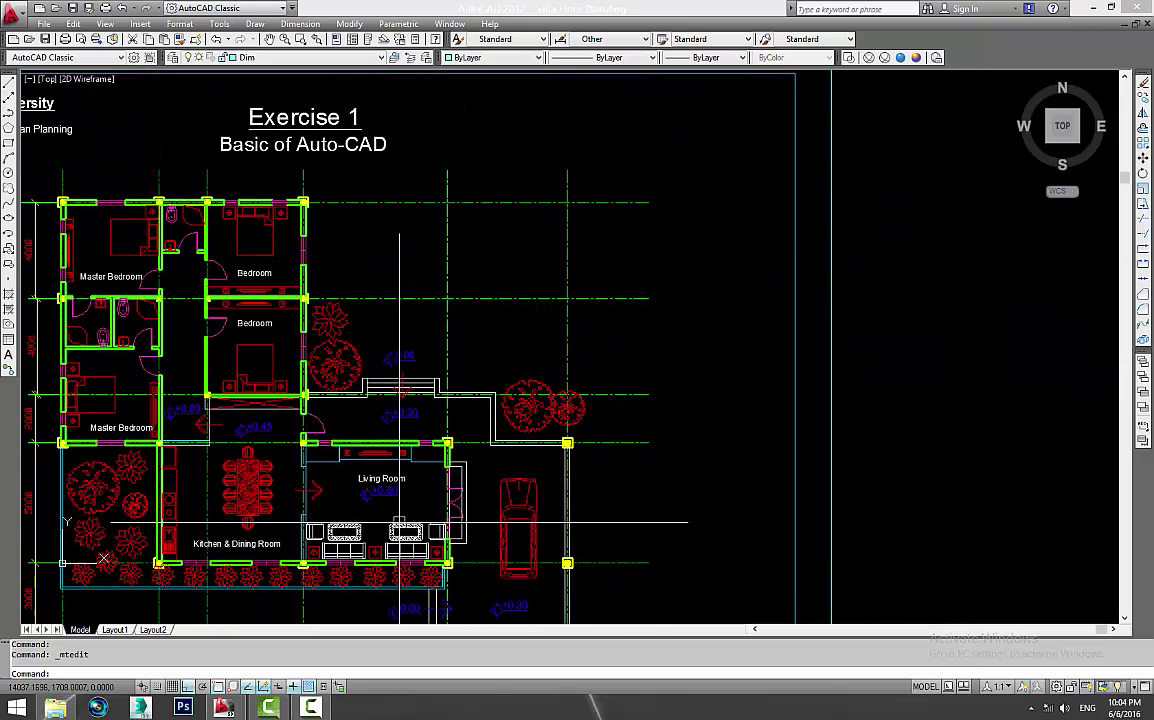
pyautogui.scroll(-2, 420, 495)
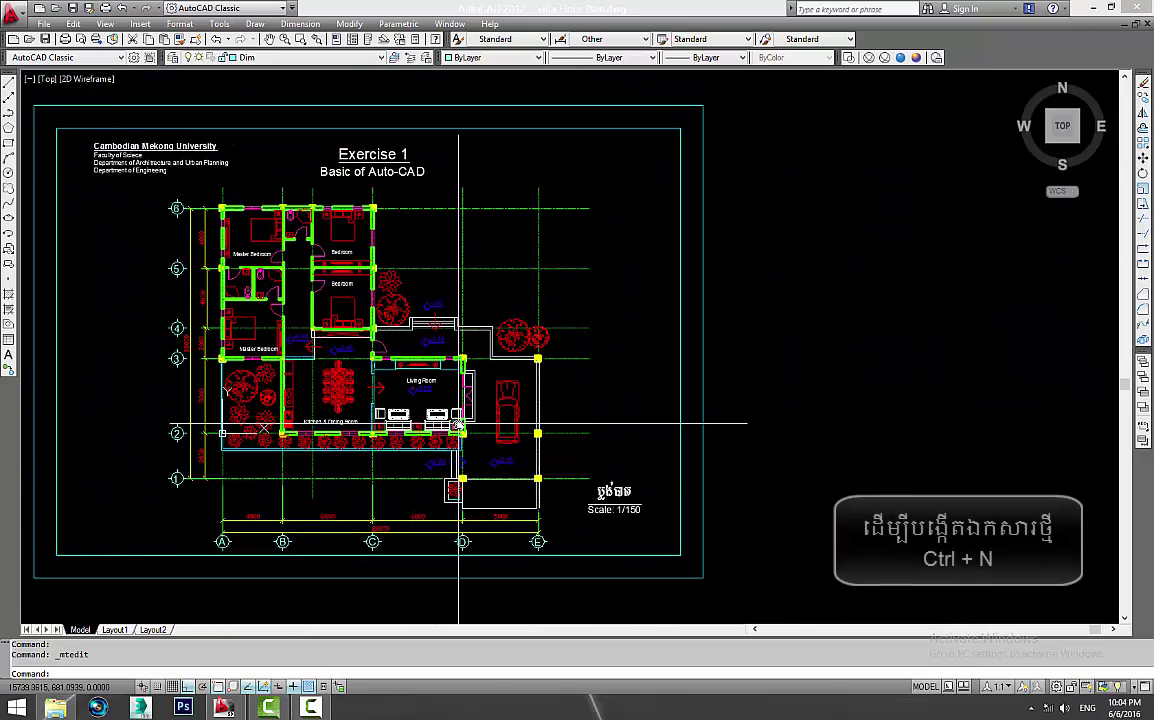
# Step: Create a new blank drawing, Drawing2.dwg, from the acad.dwt template
pyautogui.click(778, 409)
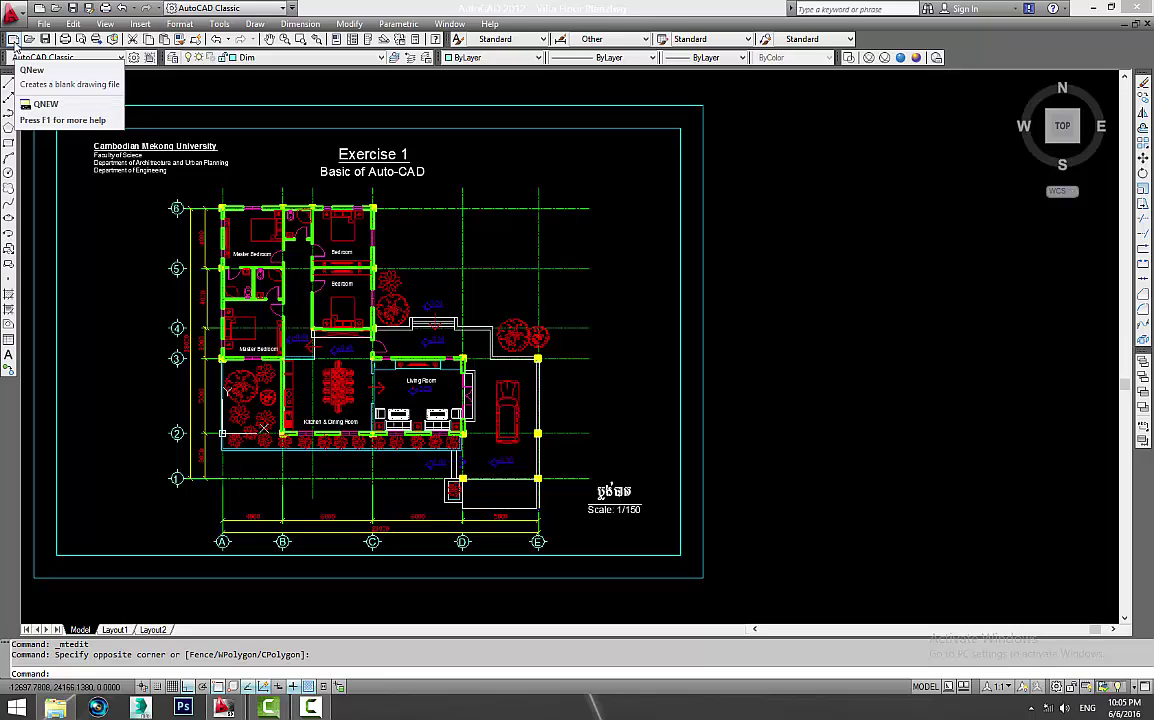
pyautogui.click(15, 12)
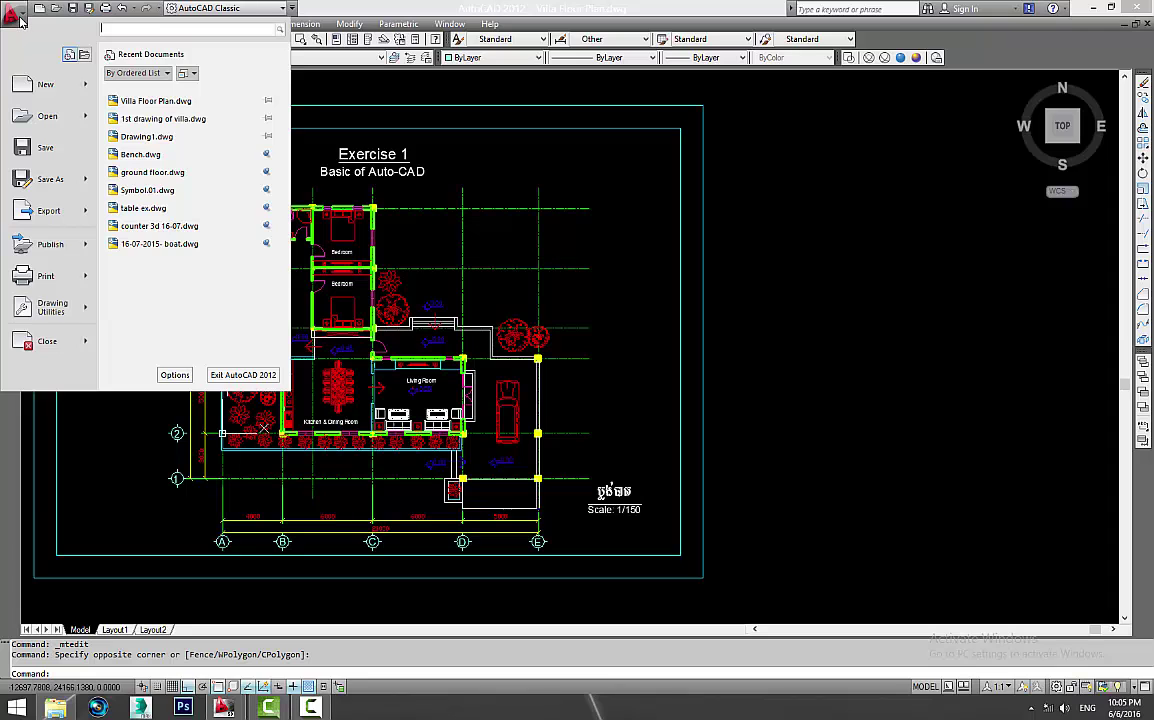
pyautogui.moveTo(42, 84)
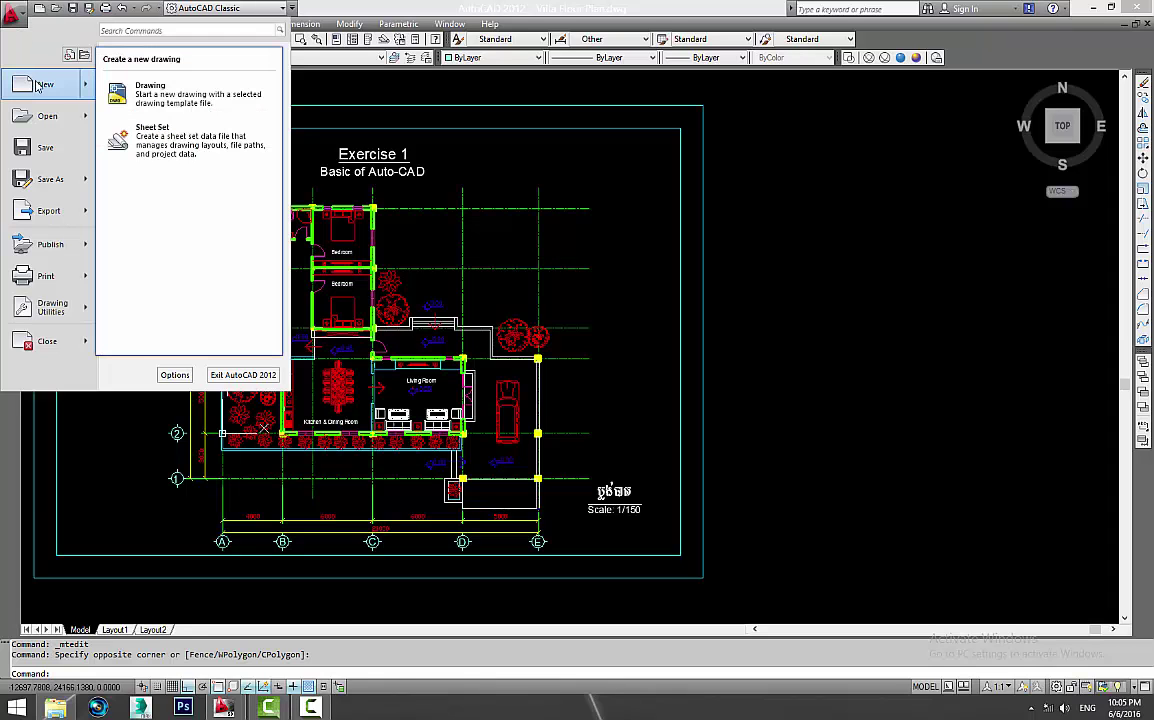
pyautogui.click(46, 90)
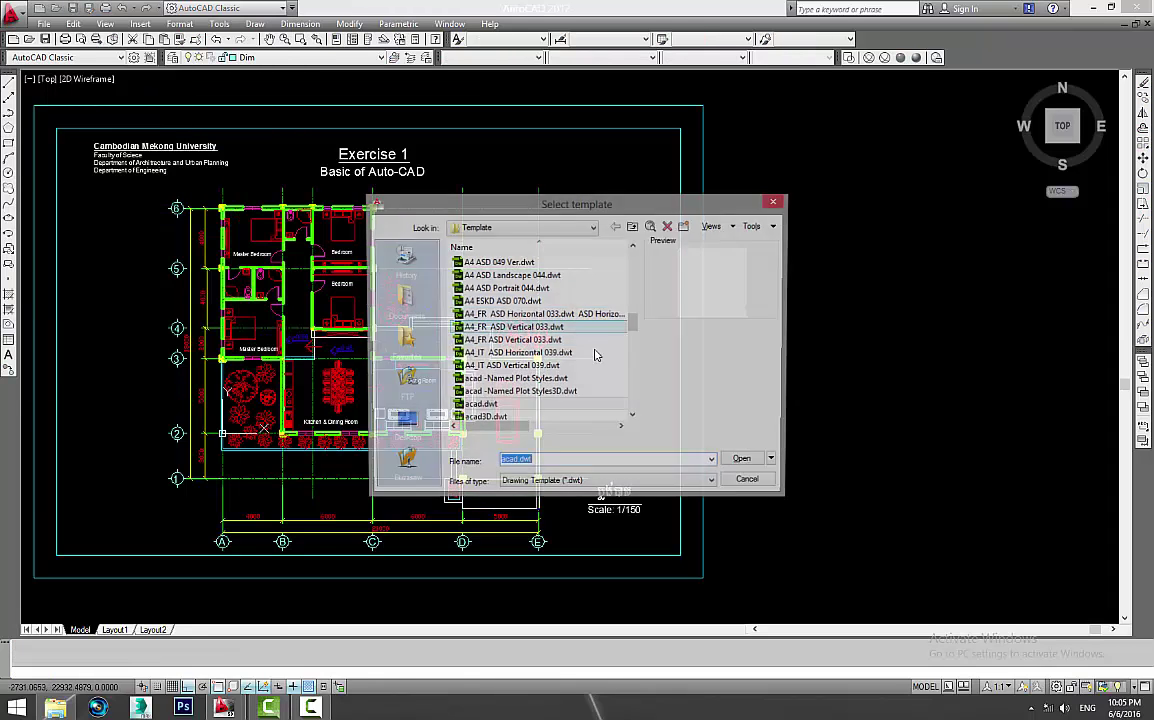
pyautogui.click(745, 462)
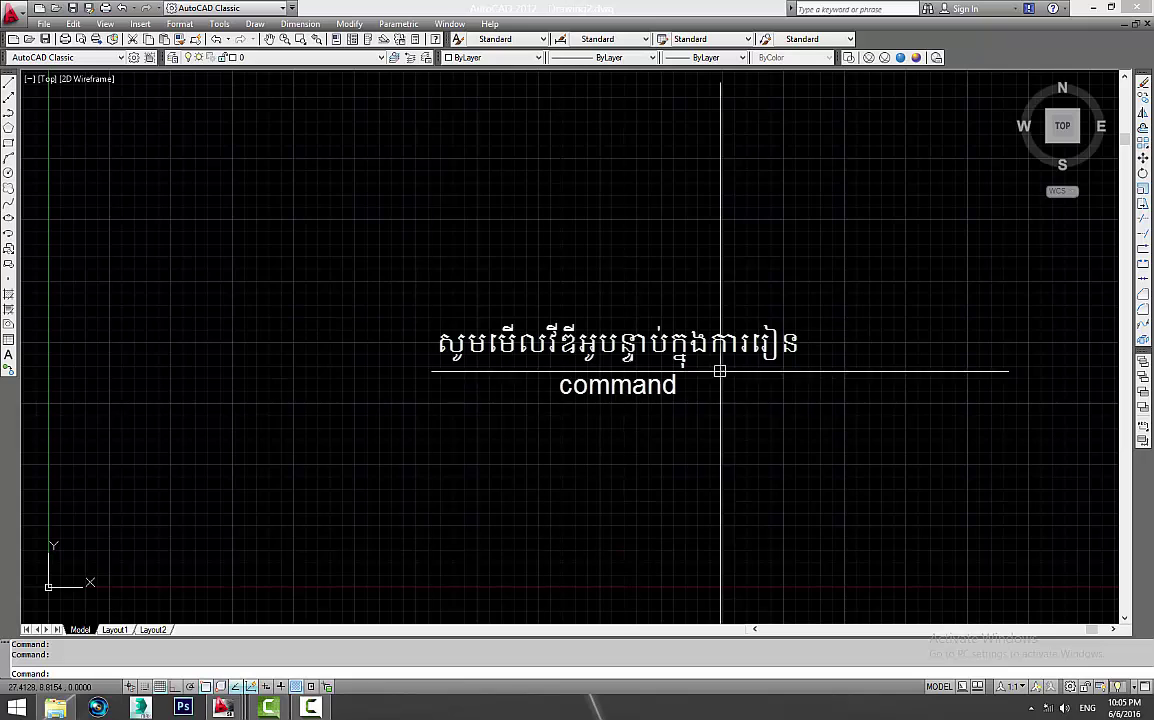
pyautogui.click(560, 673)
pyautogui.write('z')
# Step: Zoom to Extents to fit the whole new drawing in view
pyautogui.press('Return')
pyautogui.write('e')
pyautogui.press('Return')
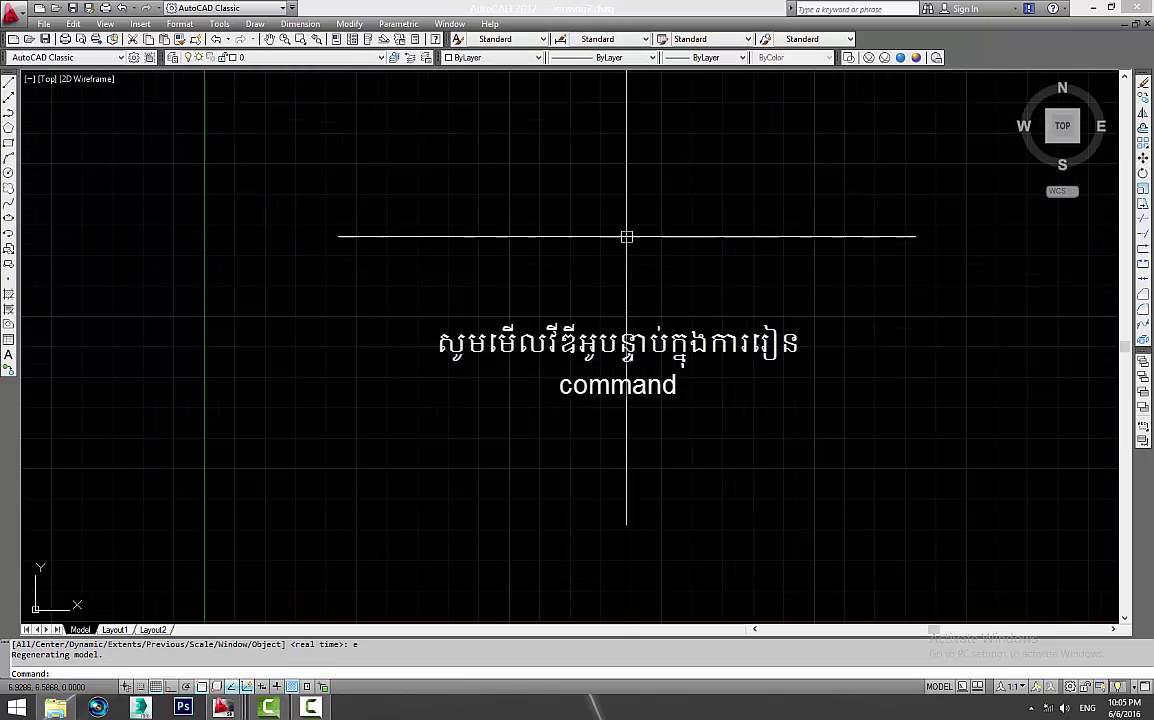